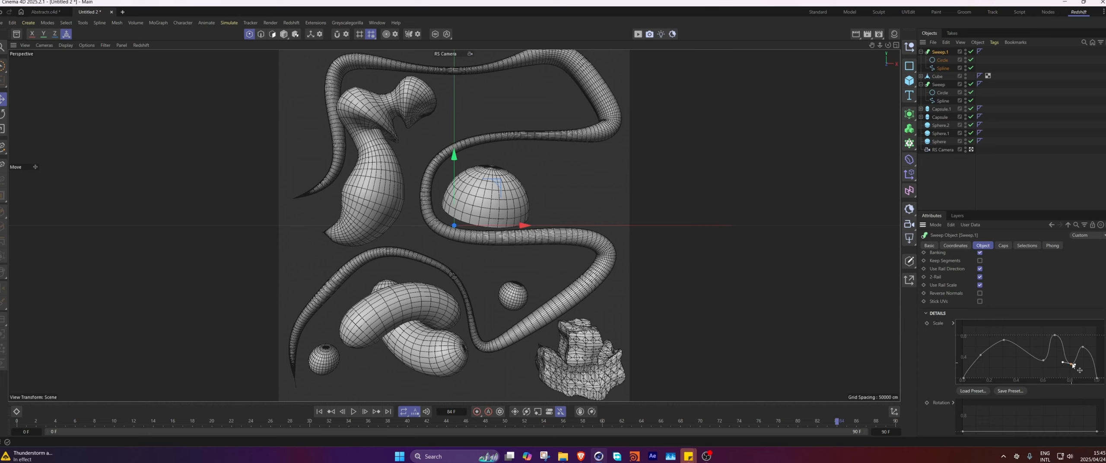
Smooth the end of Sweep.1's scale curve by removing two points near its end and lowering the last peak.
left_click_drag(1072, 365, 1093, 376)
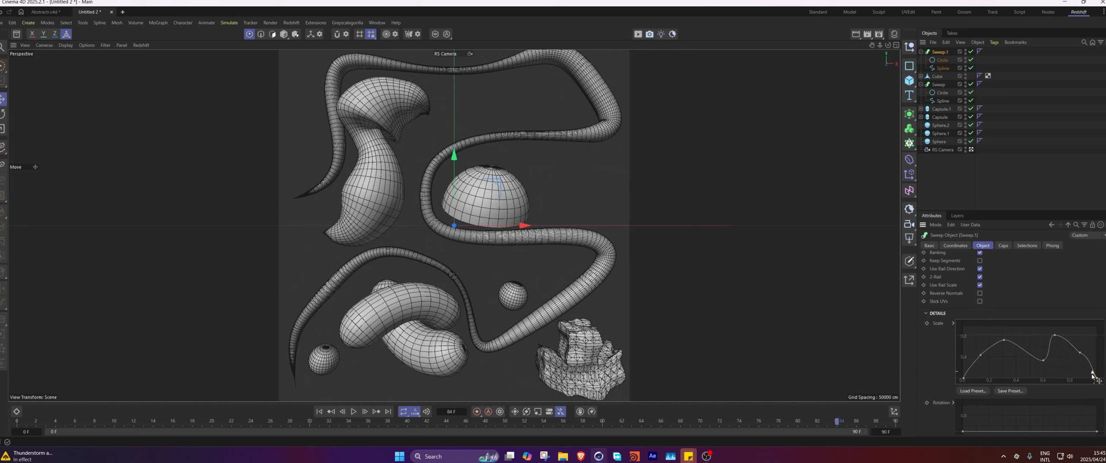
left_click(1080, 353)
key("Delete")
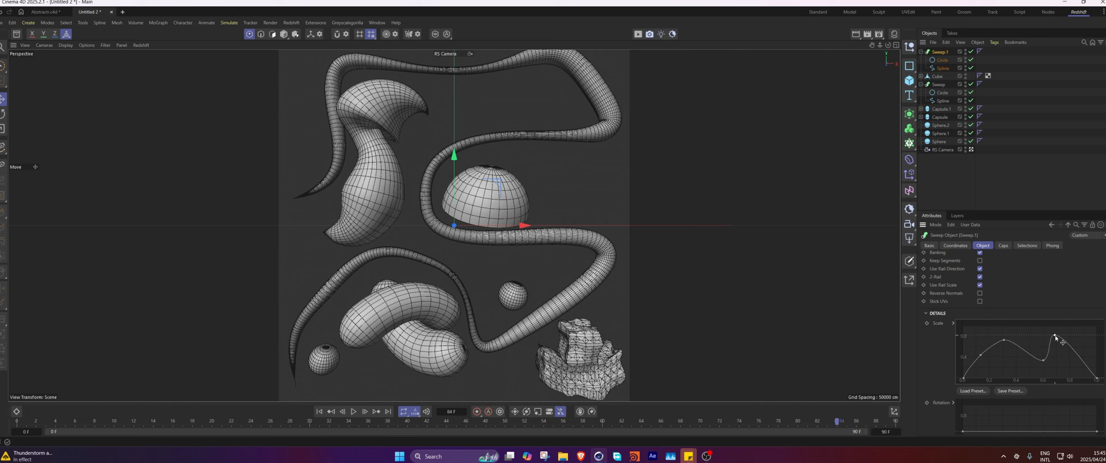
left_click_drag(1055, 339, 1068, 353)
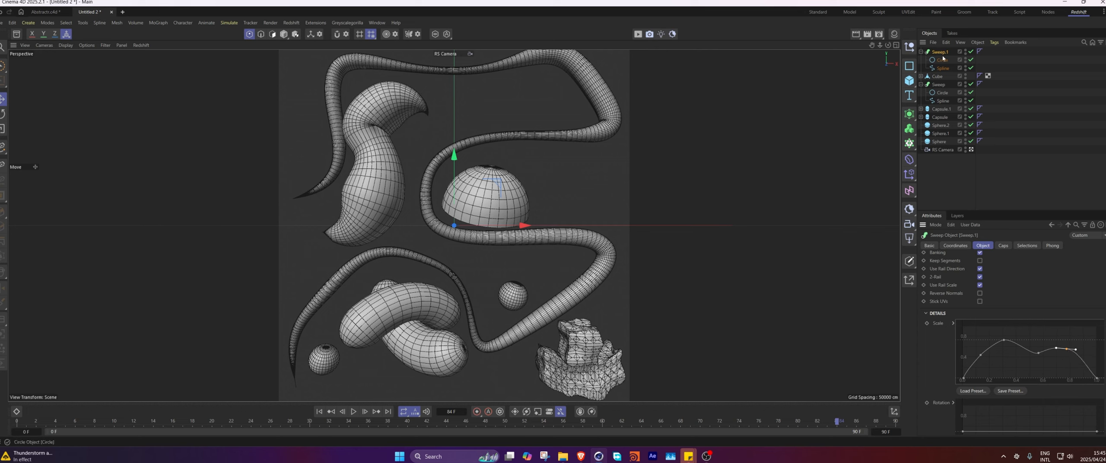
Shift the spline of the thick tapered Sweep.1 shape slightly right and down within the composition.
left_click(936, 68)
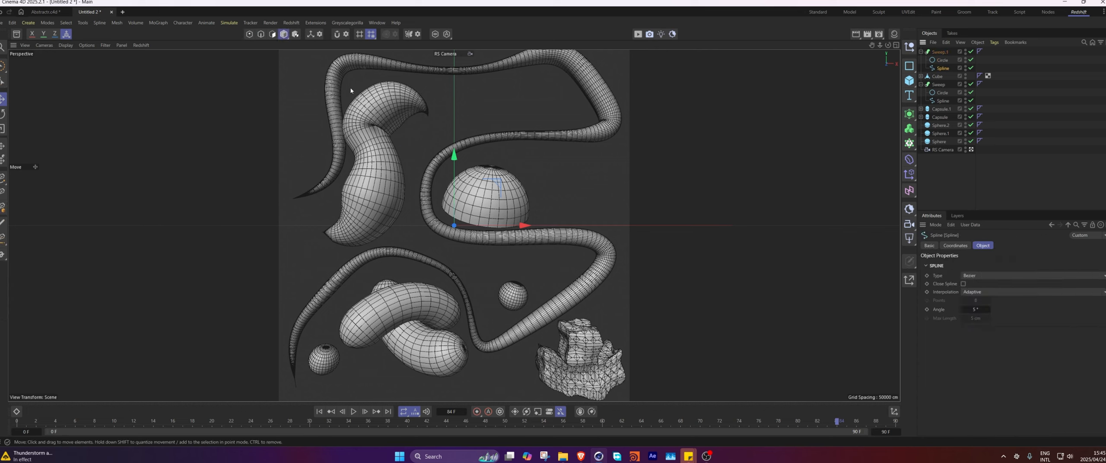
left_click_drag(522, 226, 497, 195)
key("r")
key("e")
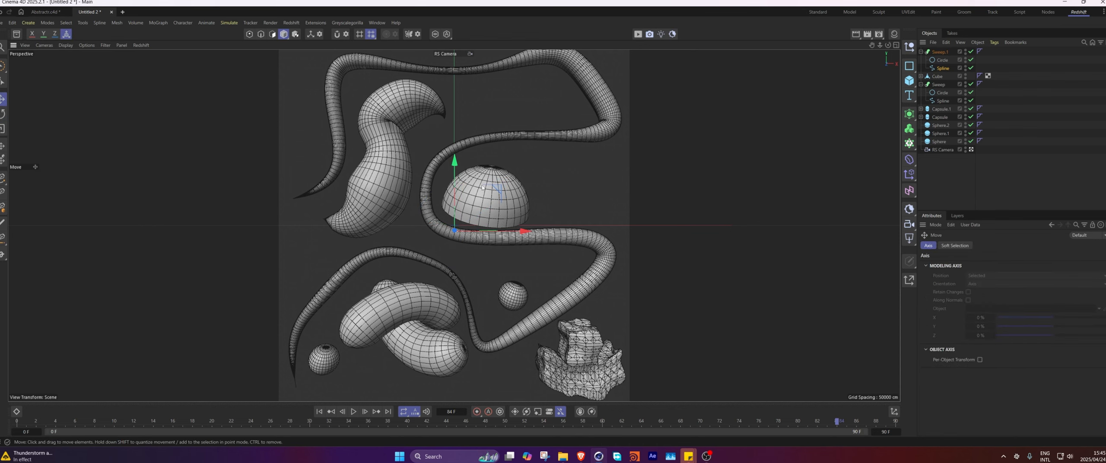
Duplicate the small sphere beside the lower bend into the empty space right of the hemisphere and rotate the copy.
left_click(515, 300)
left_click_drag(559, 258, 639, 145)
key("r")
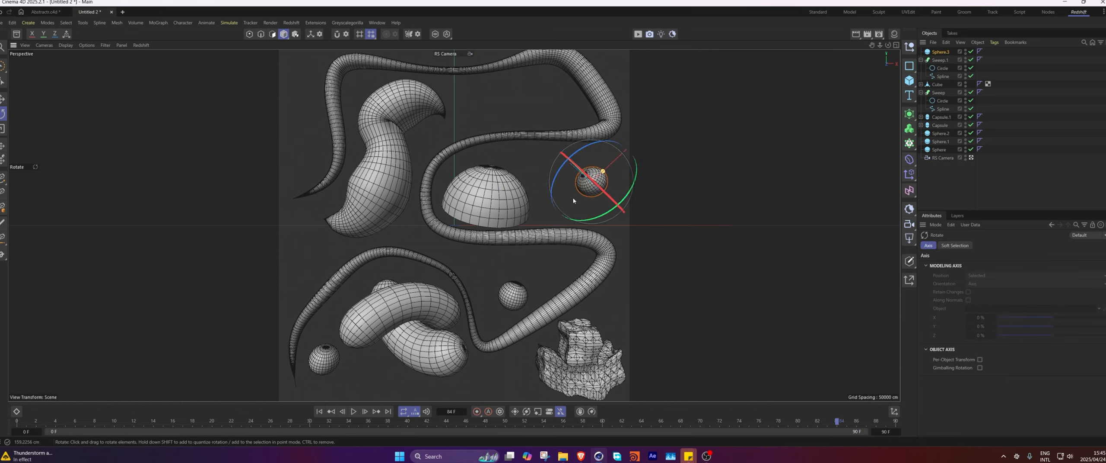
Enlarge and raise the sphere inside the lower bend, and nudge the small lower-left sphere down and right.
left_click(526, 286)
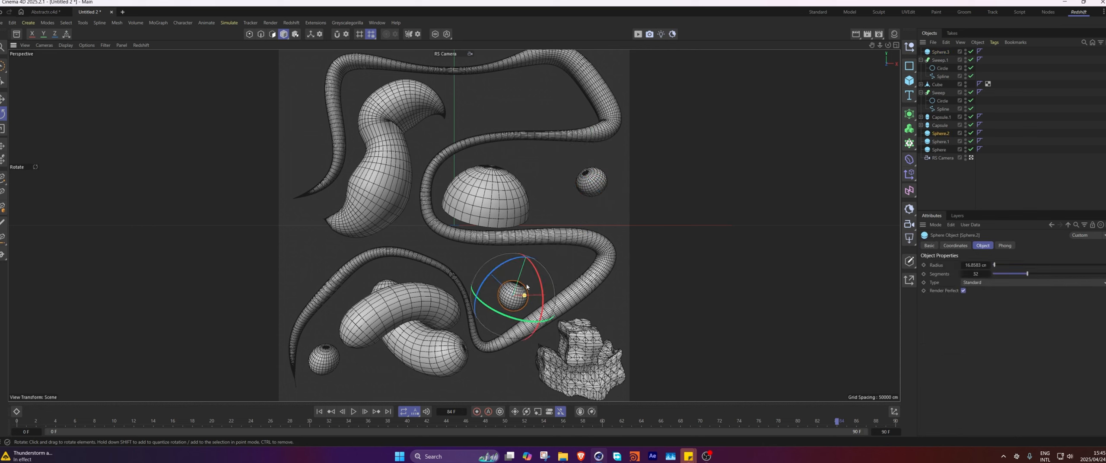
left_click_drag(525, 298, 533, 298)
key("e")
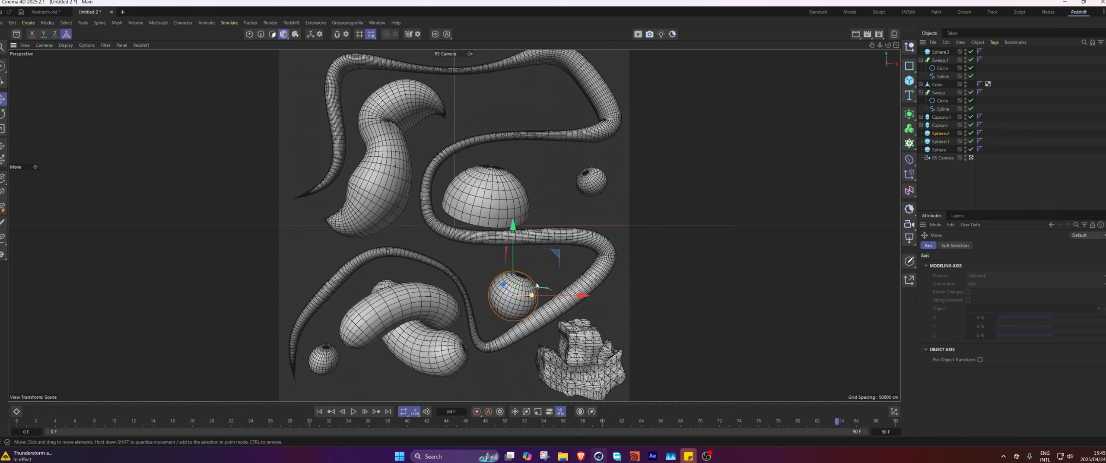
left_click_drag(551, 261, 551, 248)
left_click(333, 363)
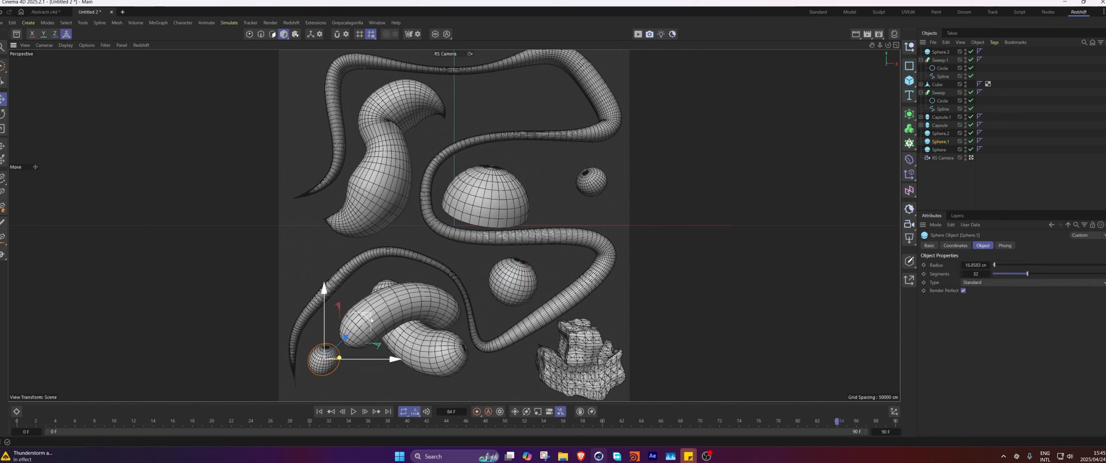
left_click_drag(333, 363, 344, 377)
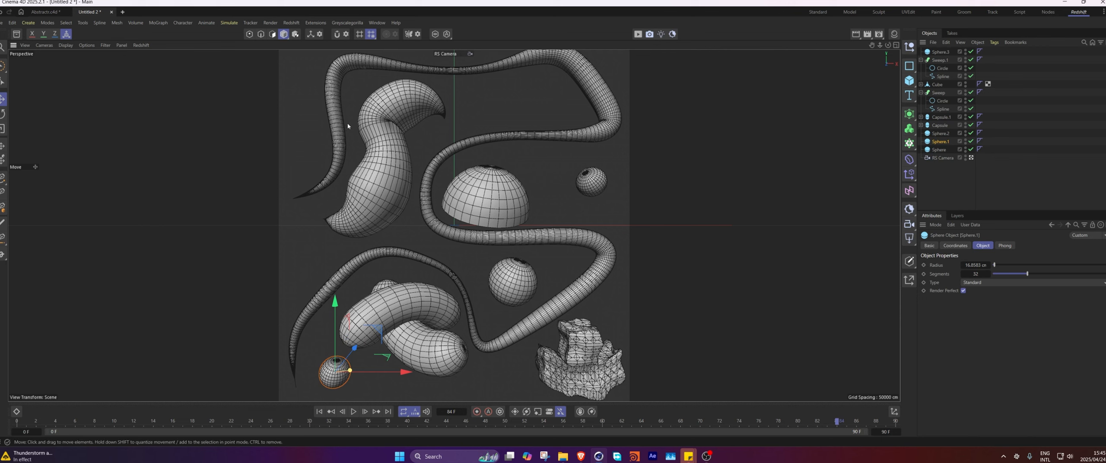
Move the first two spline points of the long tube's upper end to the left, away from the thick shape.
left_click(341, 165)
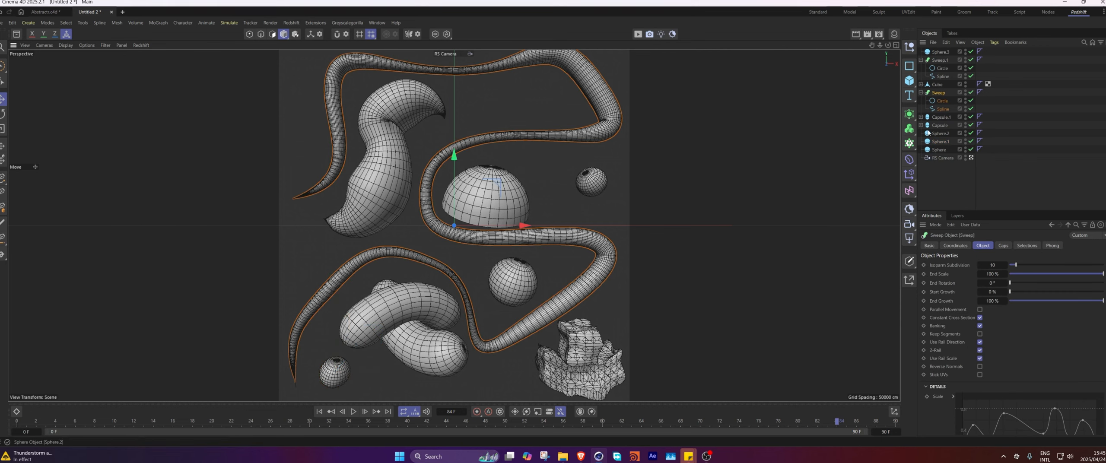
left_click(250, 34)
left_click(249, 34)
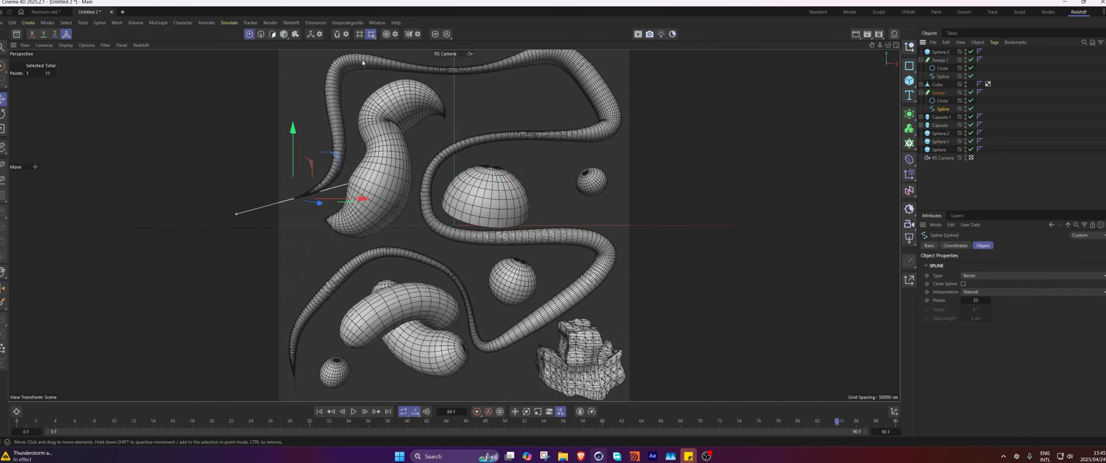
right_click_drag(370, 52, 246, 227)
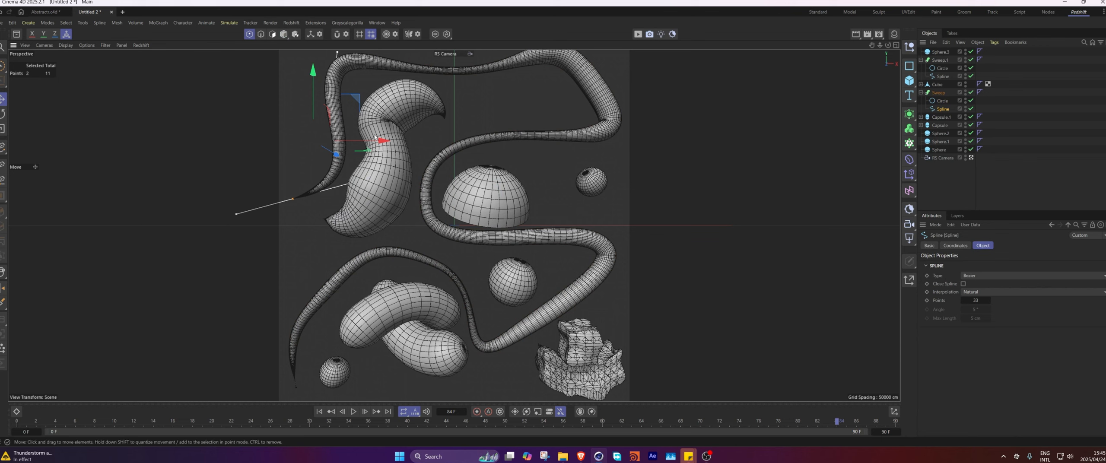
left_click_drag(374, 137, 354, 144)
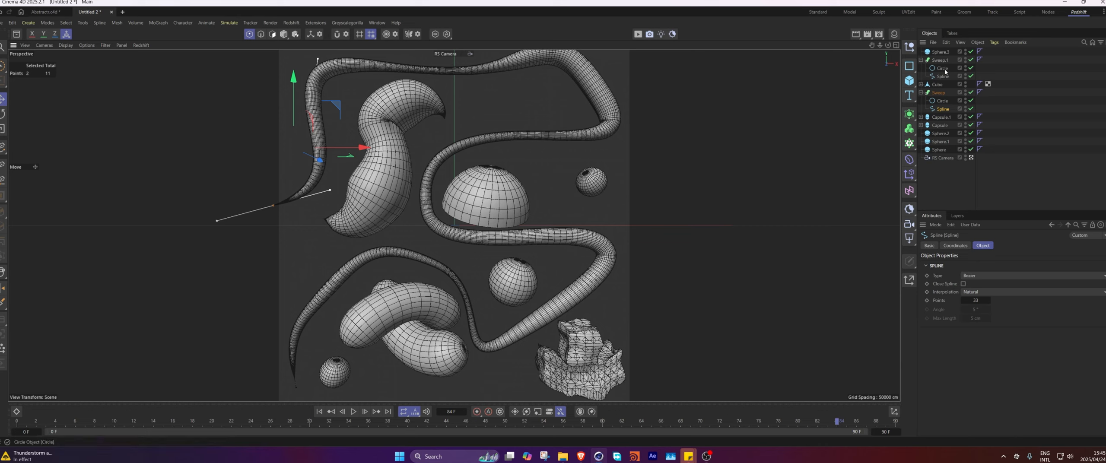
Collapse both sweep hierarchies and open the project's scene-level simulation settings.
left_click(920, 60)
left_click(920, 76)
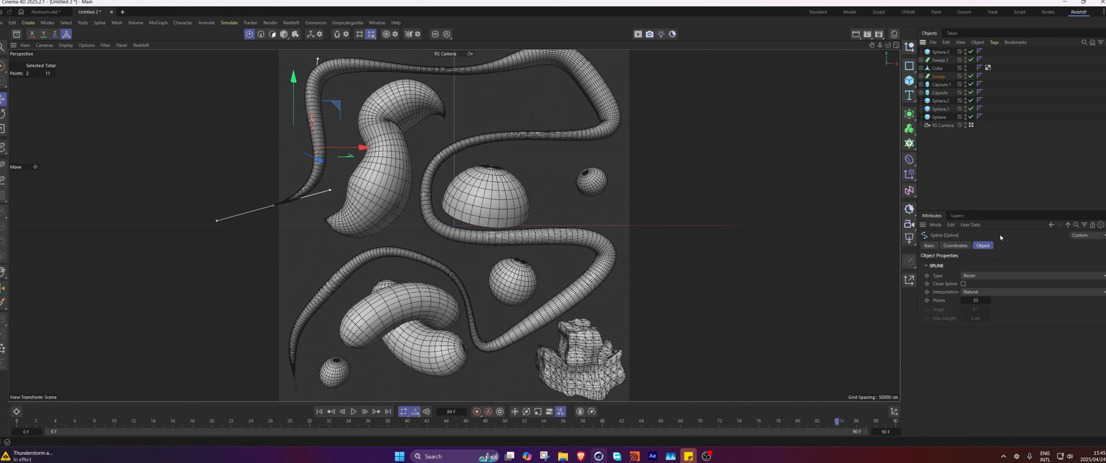
key("ctrl+d")
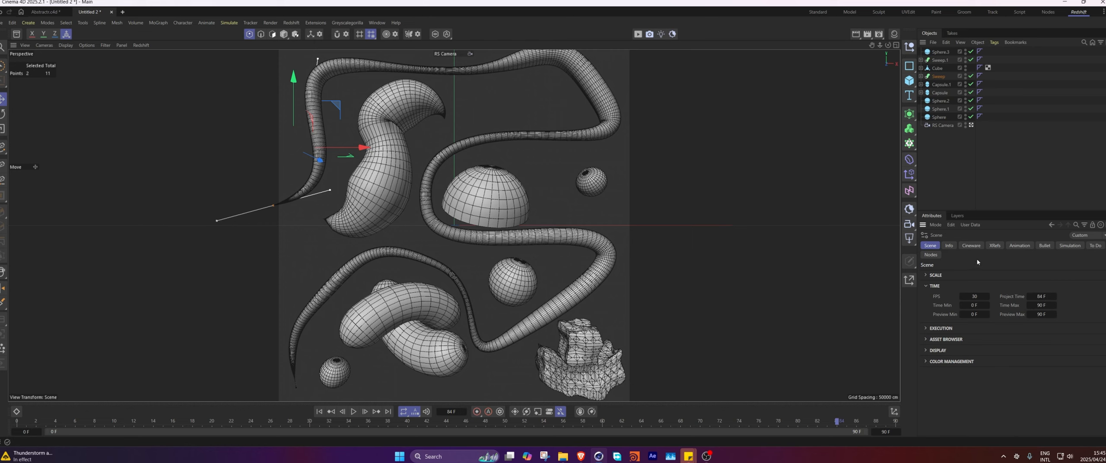
left_click(1070, 246)
left_click(930, 275)
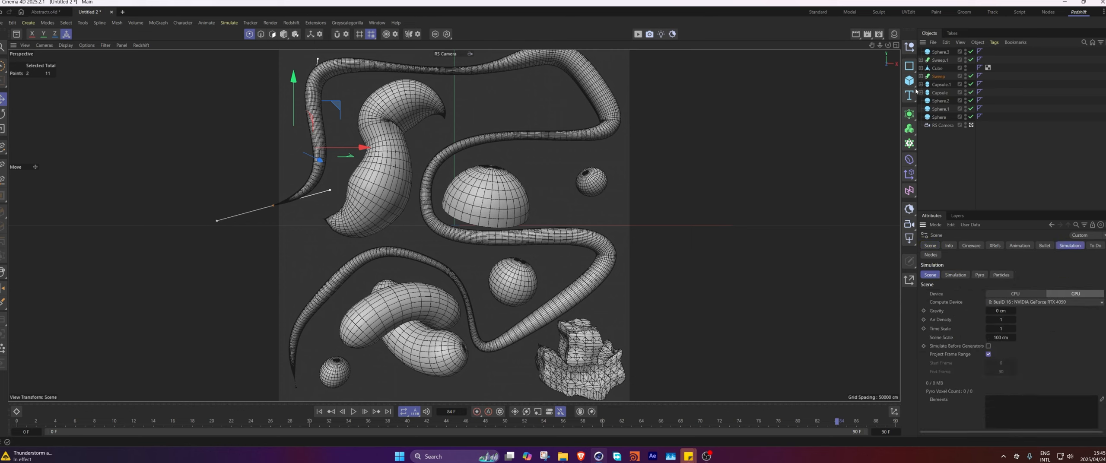
Add a Cloth simulation tag to all nine objects from Sphere through Sphere.3, leaving out the camera.
left_click(941, 117)
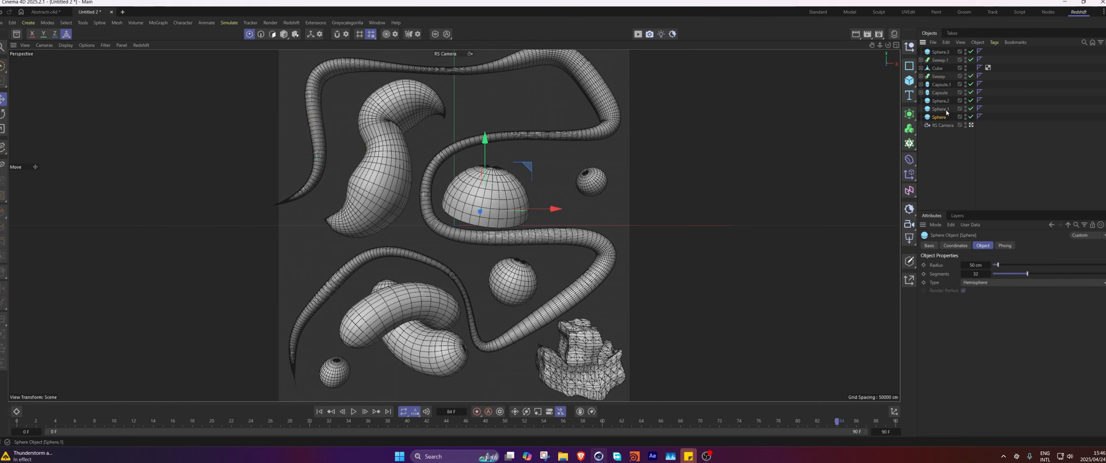
left_click(940, 52, "shift")
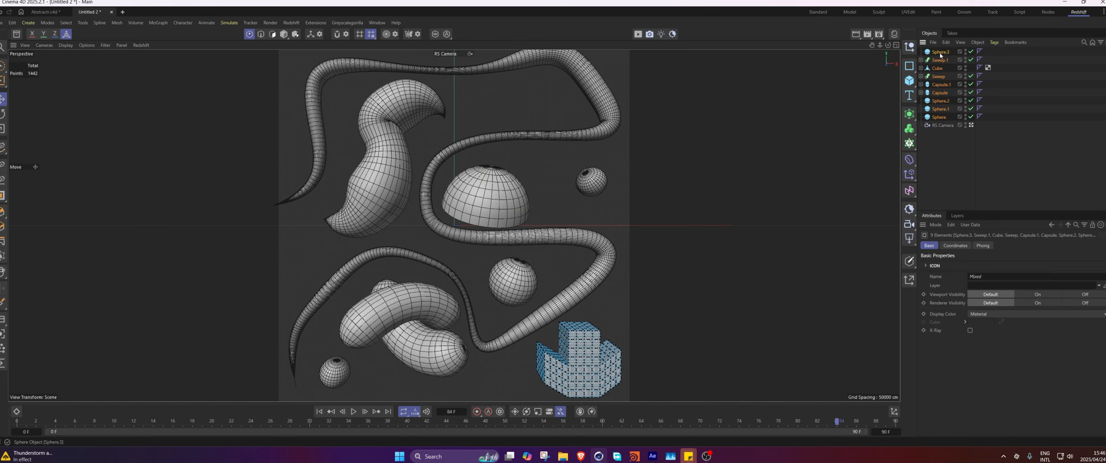
right_click(938, 101)
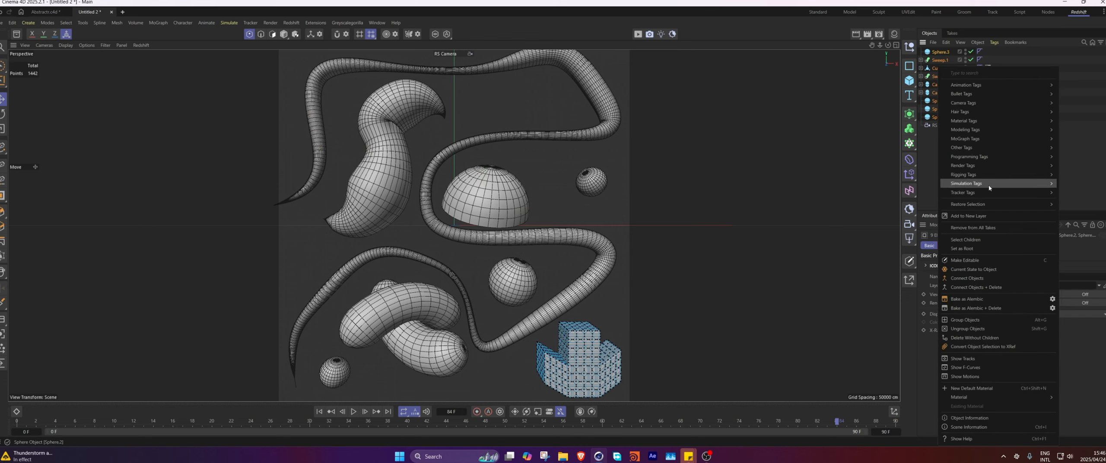
mouse_move(1005, 184)
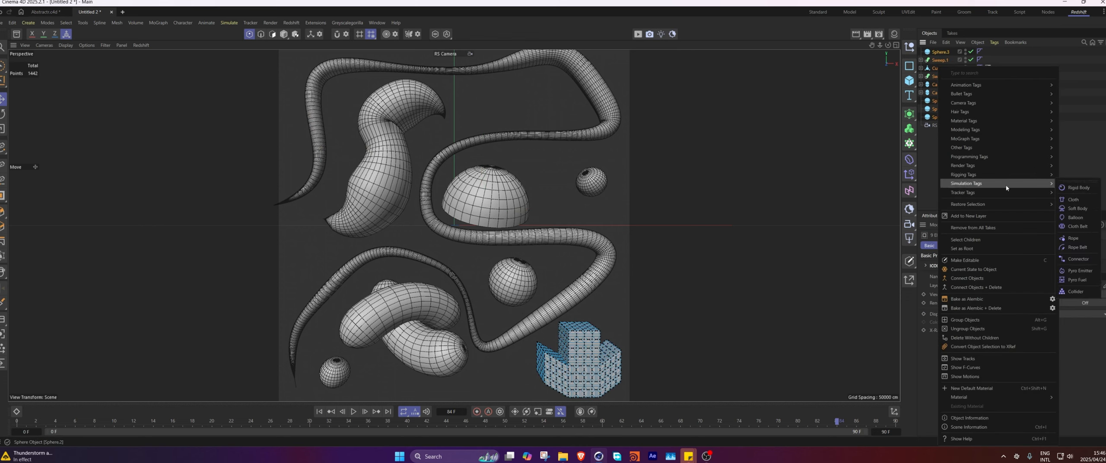
left_click(1079, 201)
left_click(1052, 118)
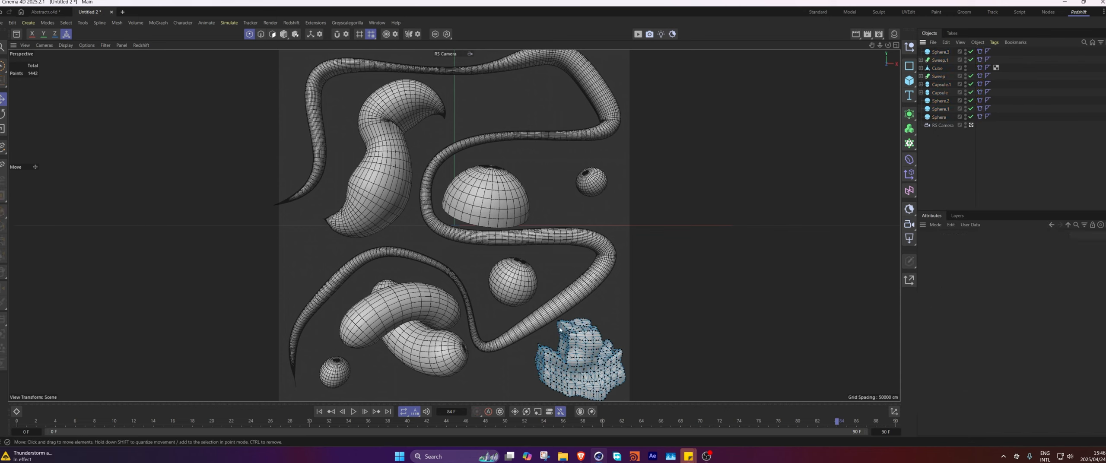
Preview the cloth simulation from the first frame and rewind it.
left_click(318, 411)
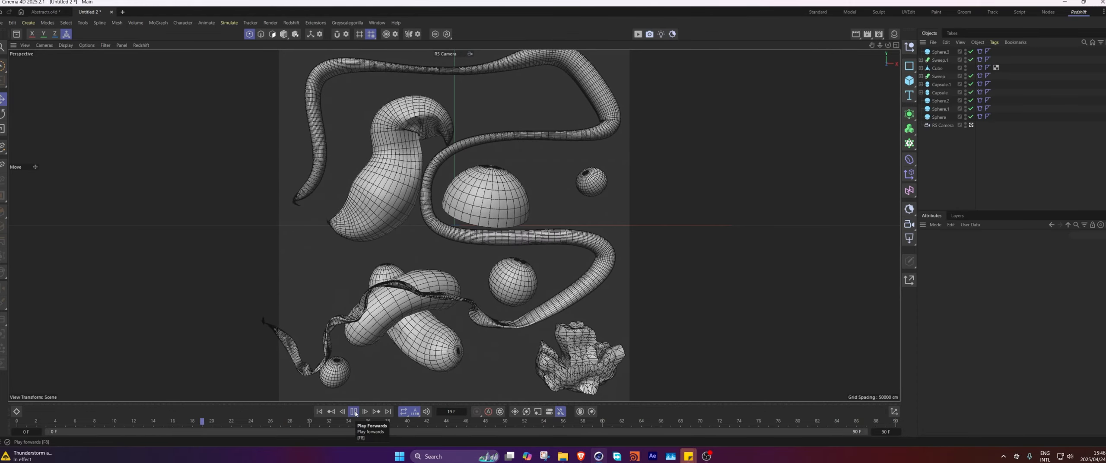
left_click(353, 411)
left_click(319, 411)
Shift the two overlapping bent capsules to adjust their spacing, moving Capsule.1 right and Capsule slightly down.
left_click(437, 307)
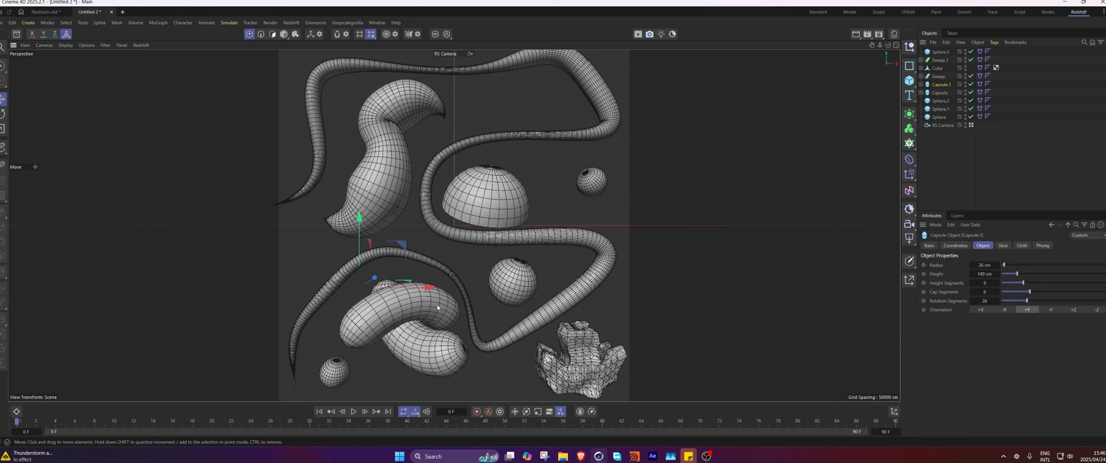
left_click_drag(426, 288, 435, 288)
left_click_drag(368, 259, 368, 256)
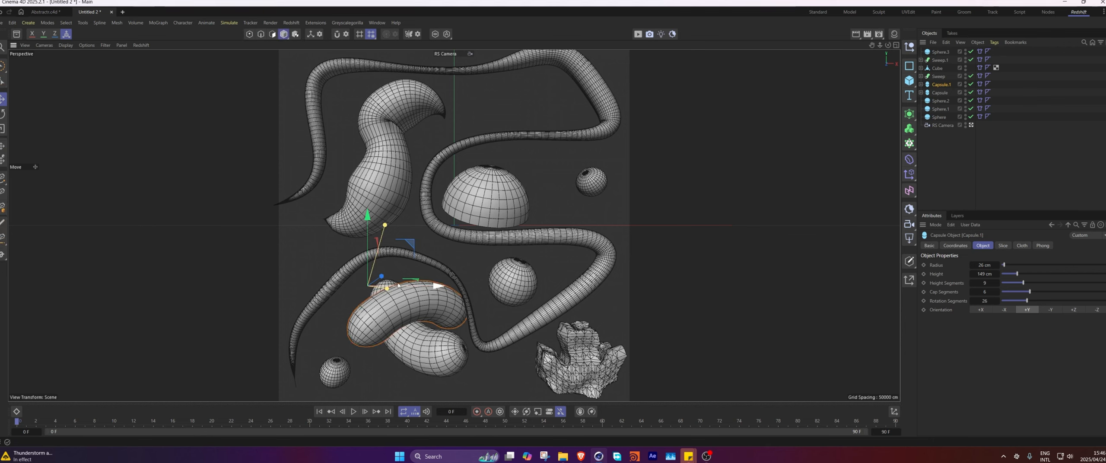
left_click(374, 277)
left_click_drag(372, 276, 375, 321)
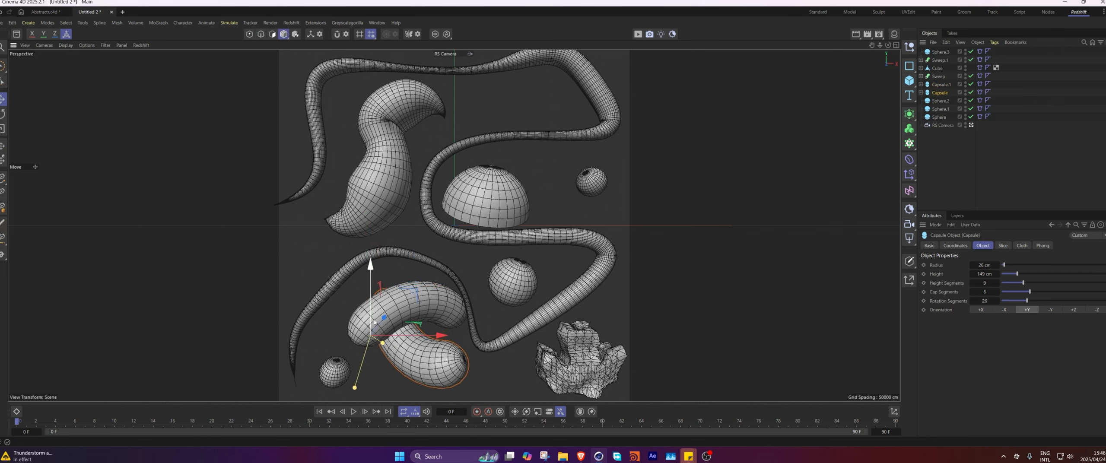
Replay the simulation briefly to check the repositioned capsules, and return to the first frame.
left_click(355, 414)
left_click(354, 414)
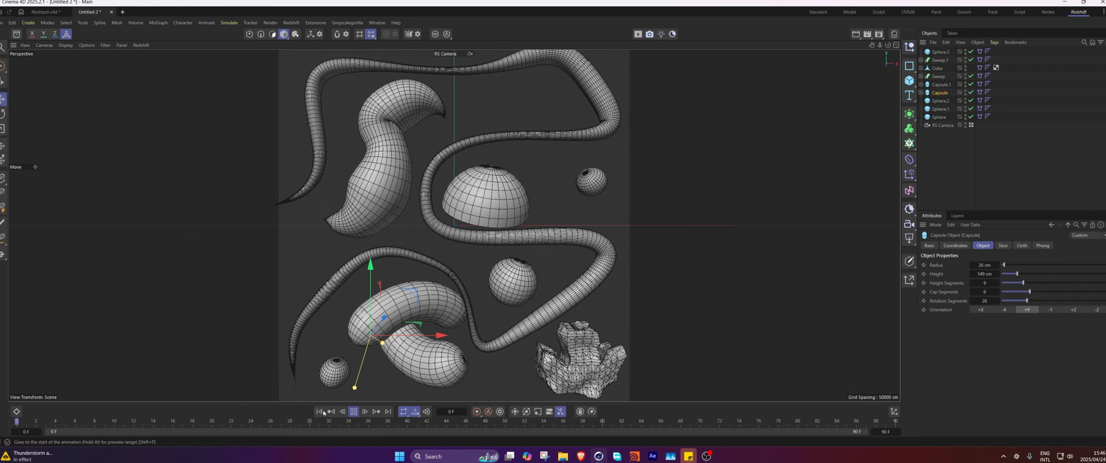
left_click(354, 412)
left_click(320, 412)
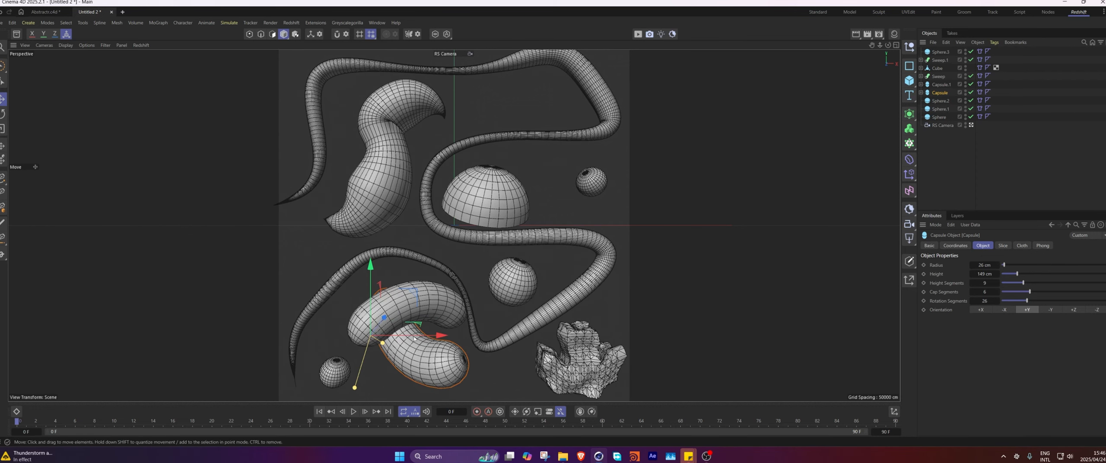
Move the upper bent capsule slightly right and down along its own axes.
left_click(425, 312)
key("w")
left_click_drag(354, 279, 362, 285)
Play the simulation to check how the shapes and capsules collide, and rewind to frame 0.
left_click(355, 412)
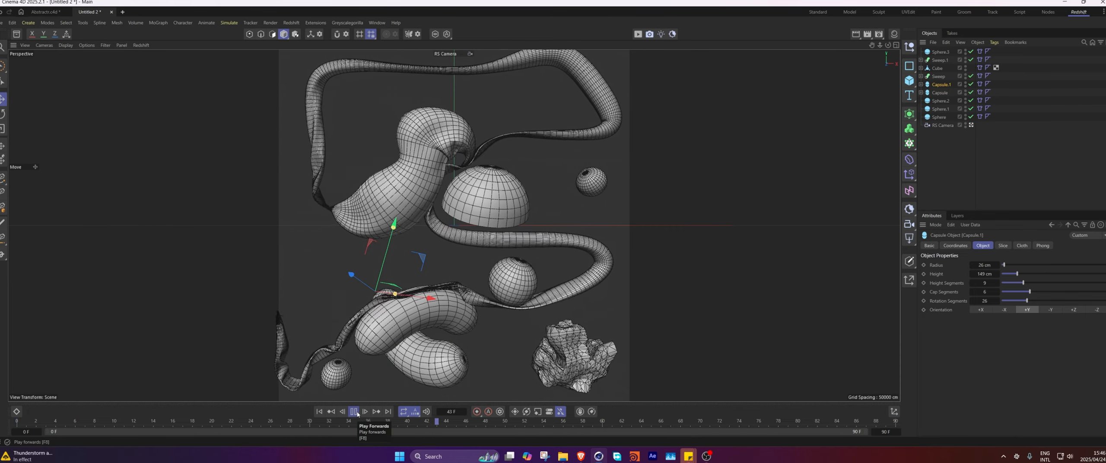
left_click(354, 412)
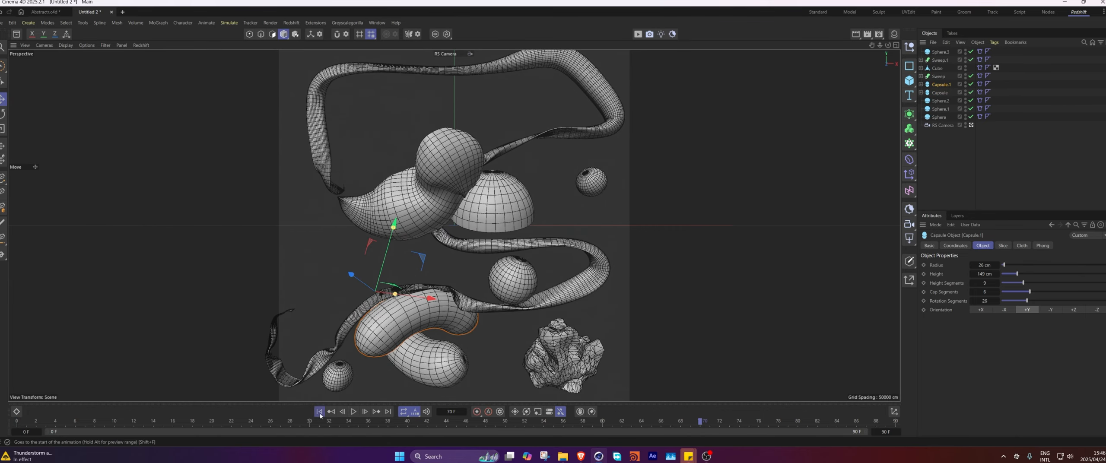
left_click(319, 411)
Wrap the Cube and both Sweep objects each in their own Remesh generator.
left_click(579, 355)
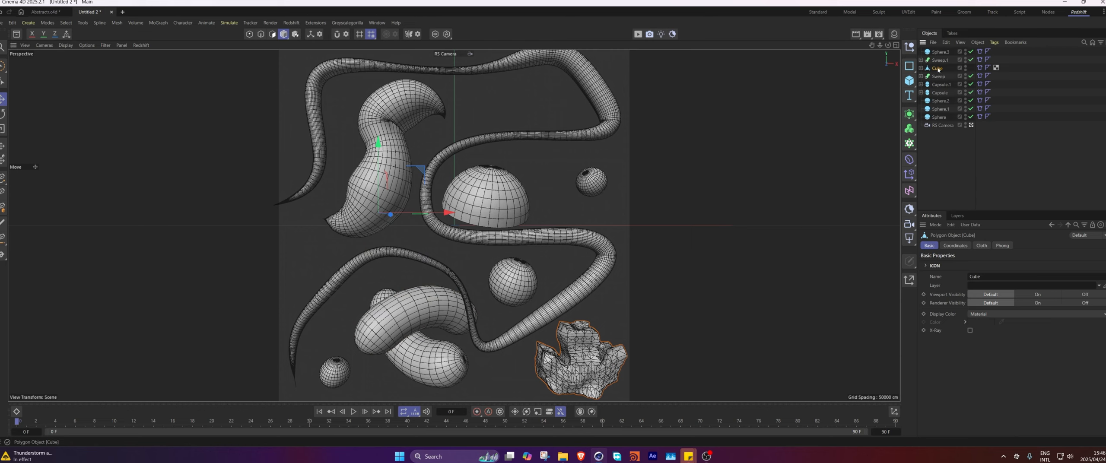
left_click(909, 116)
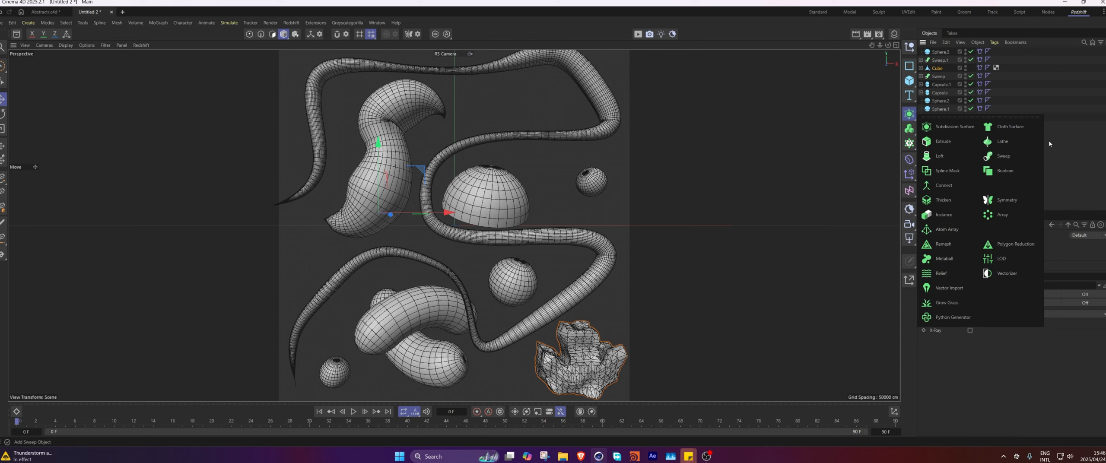
left_click(938, 60, "ctrl")
left_click(938, 77, "ctrl")
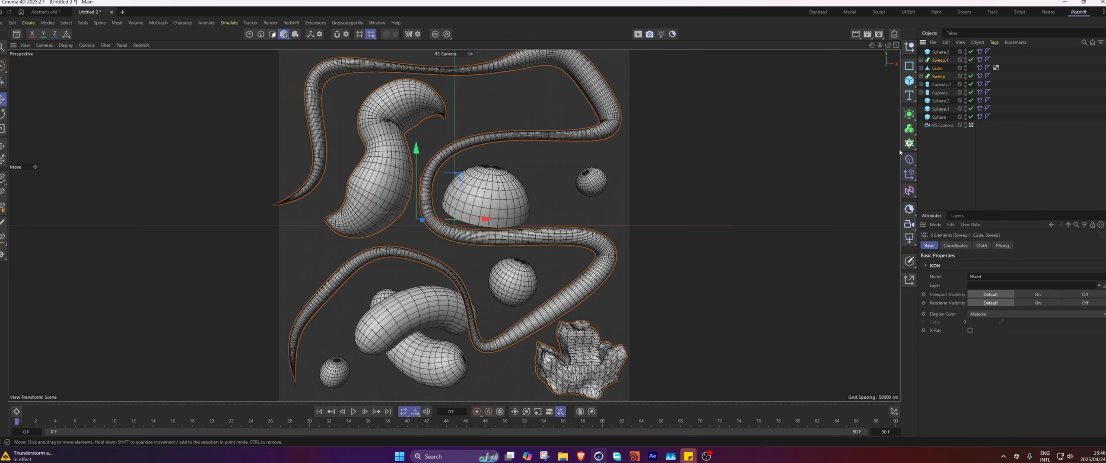
left_click(909, 114)
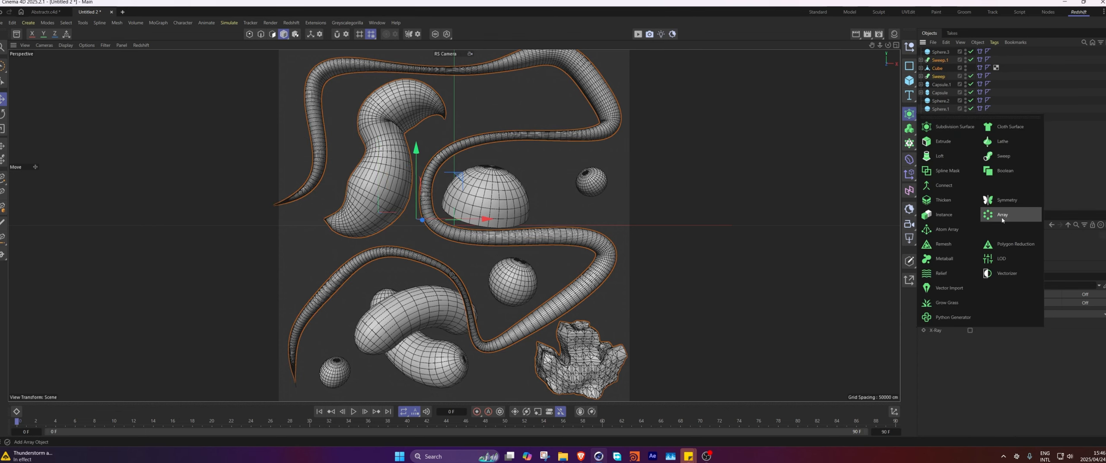
left_click(943, 243, "alt")
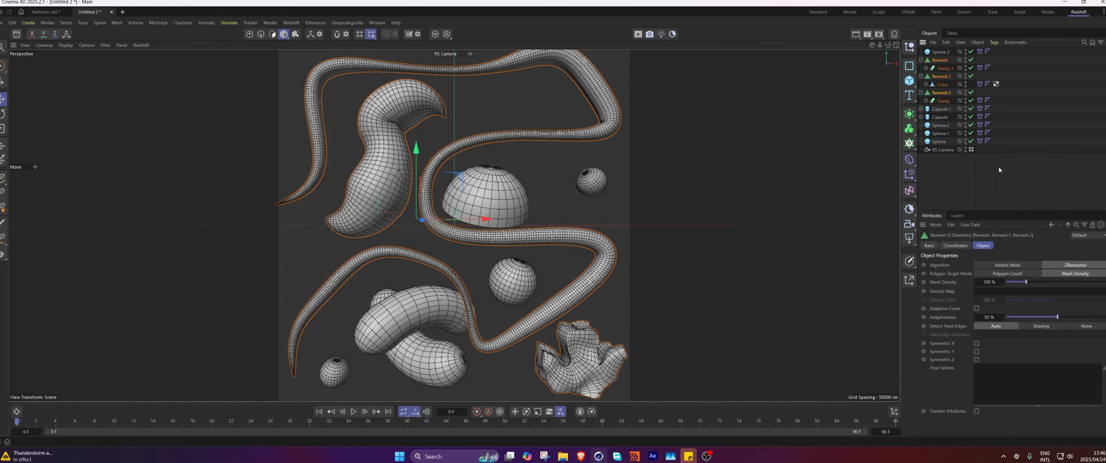
Play the simulation briefly to check how the remeshed sweeps and cube behave, and return to the first frame.
left_click(969, 178)
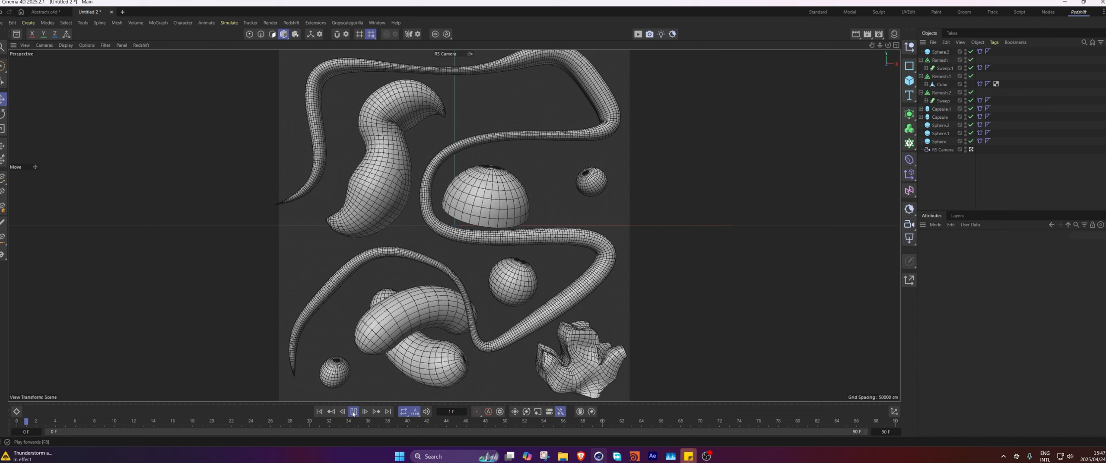
left_click(354, 412)
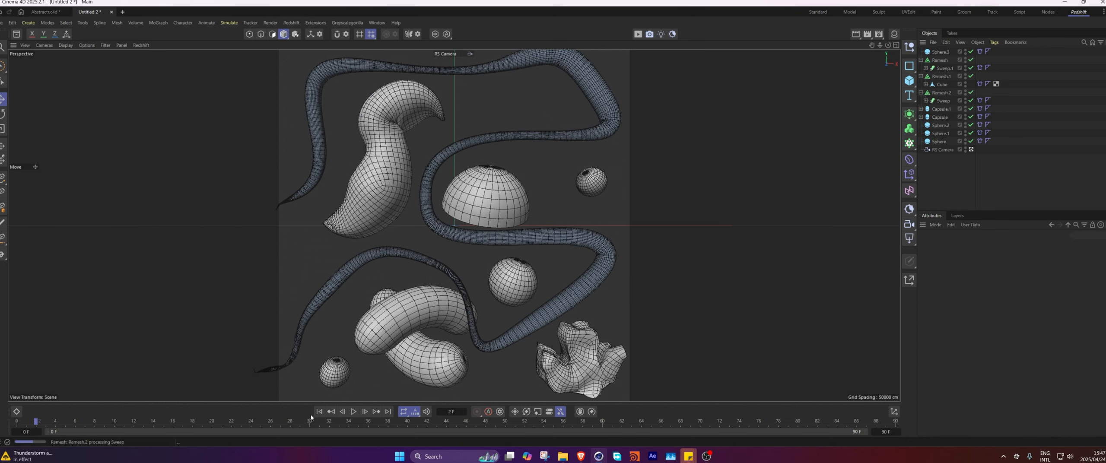
left_click(319, 412)
Move the cloth tags from the Cube and both Sweep objects onto their Remesh generators, and collapse the Remesh hierarchies.
left_click(980, 83)
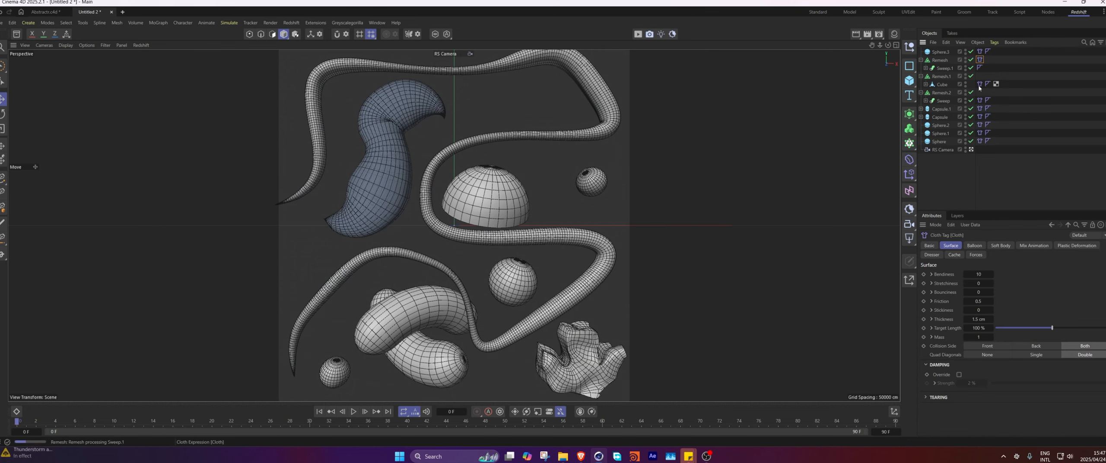
left_click(920, 60)
left_click(921, 68)
left_click(920, 76)
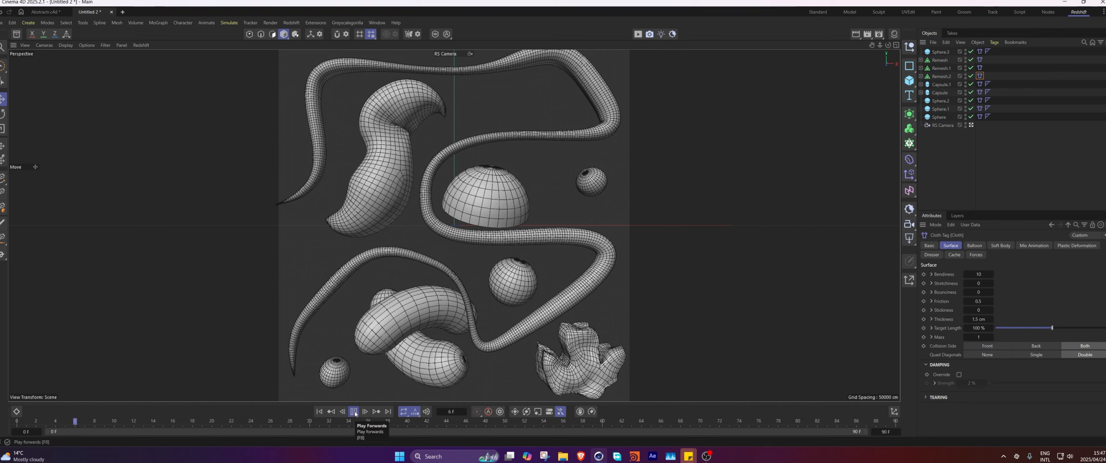
Replay the simulation with the cloth tags on the Remesh generators, and rewind to frame 0.
left_click(359, 411)
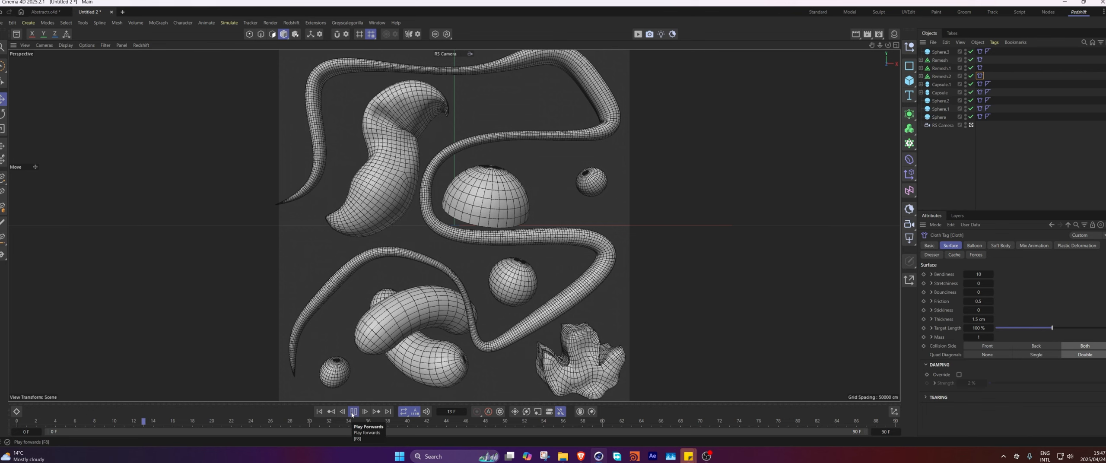
left_click(353, 411)
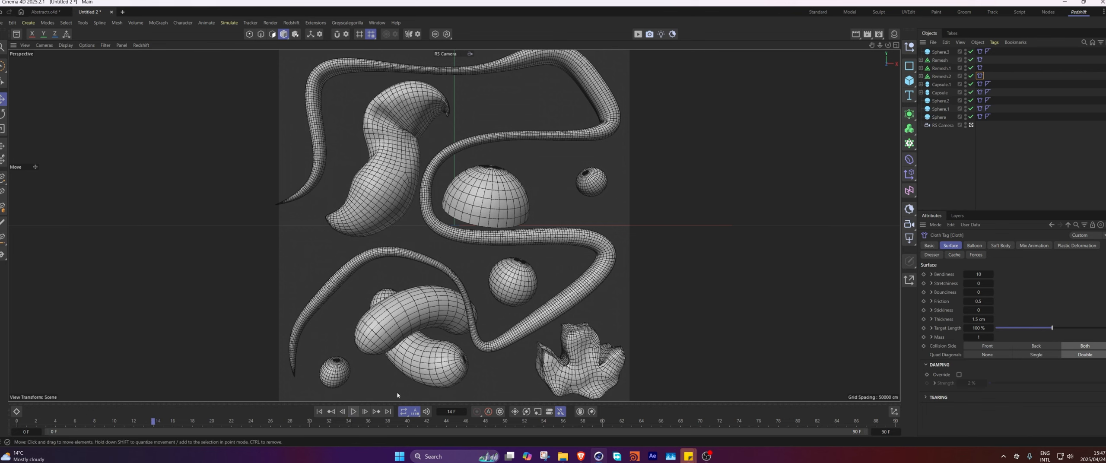
left_click(319, 412)
Pull down the middle of Sweep.1's scale curve to pinch the thick curved shape at its waist.
left_click(398, 123)
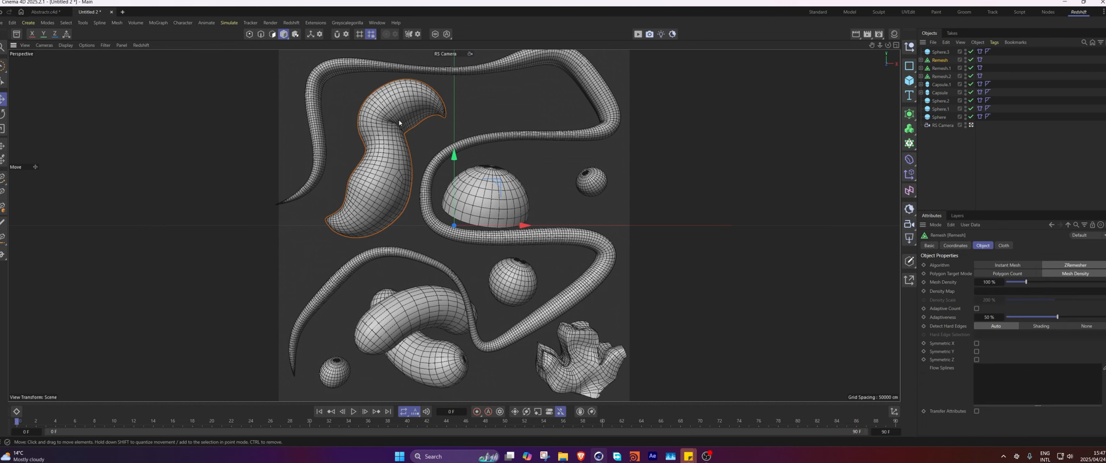
left_click(920, 60)
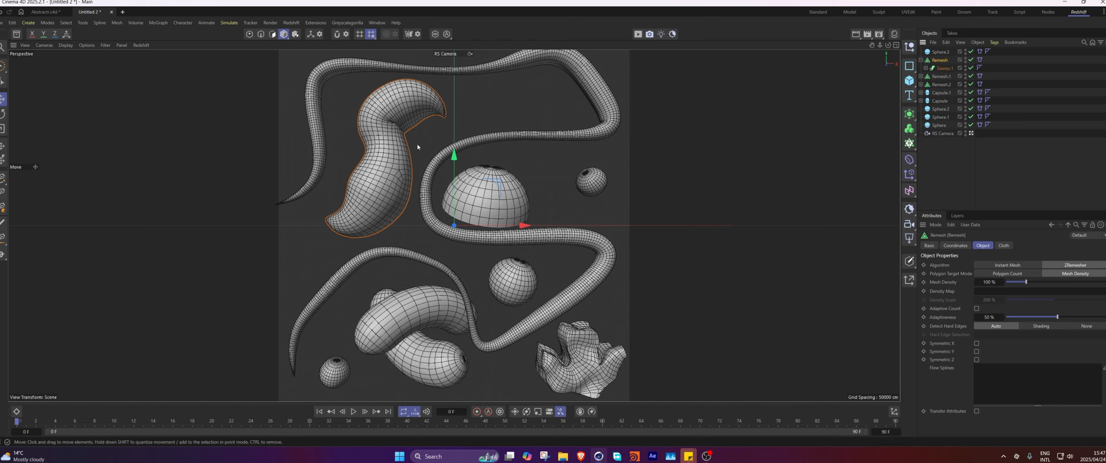
left_click(945, 68)
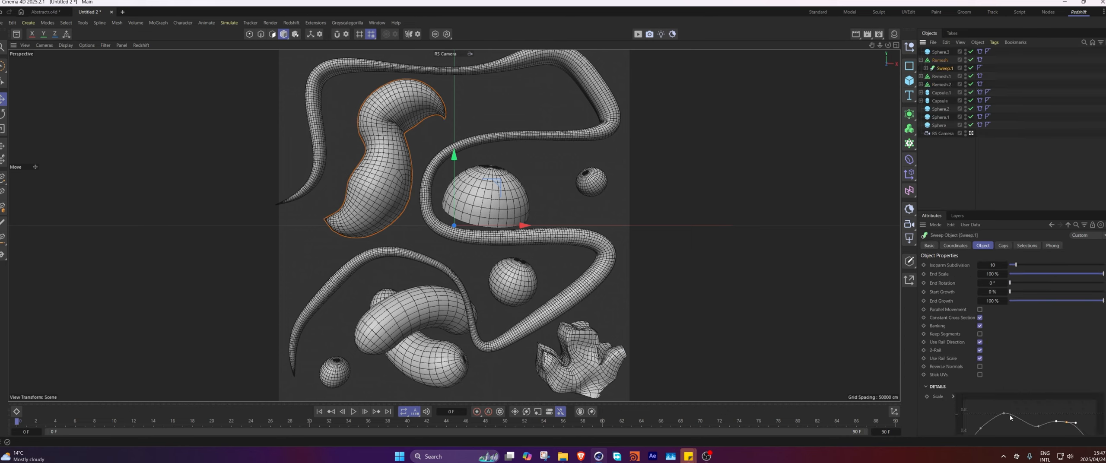
left_click_drag(1039, 427, 1030, 447)
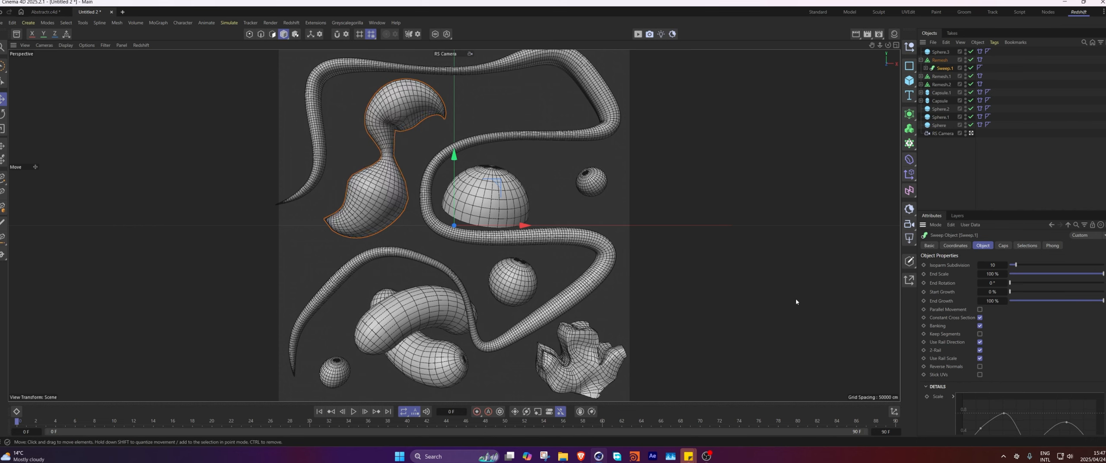
Smooth the bends of Sweep.1's spline by adjusting the tangent handles of its two middle points.
left_click(925, 68)
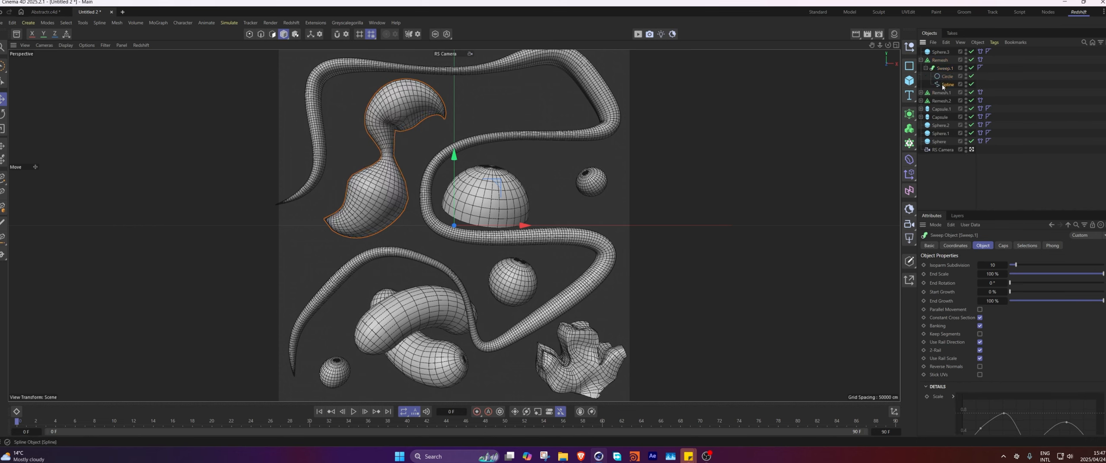
left_click(945, 85)
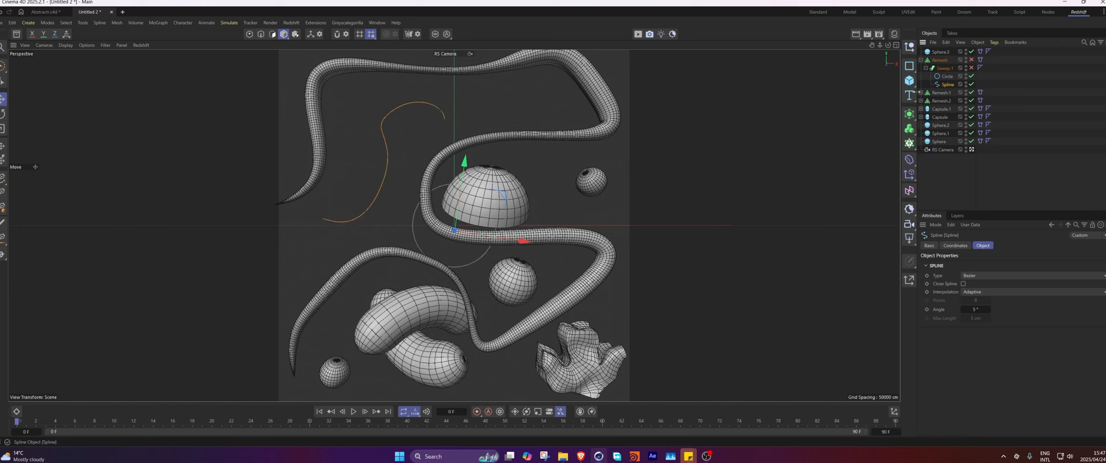
left_click(249, 34)
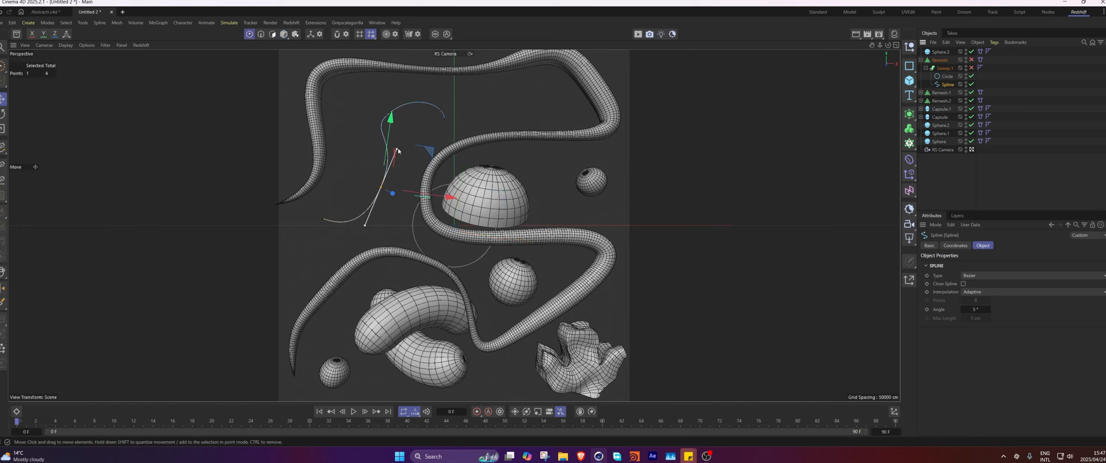
left_click_drag(396, 154, 393, 164)
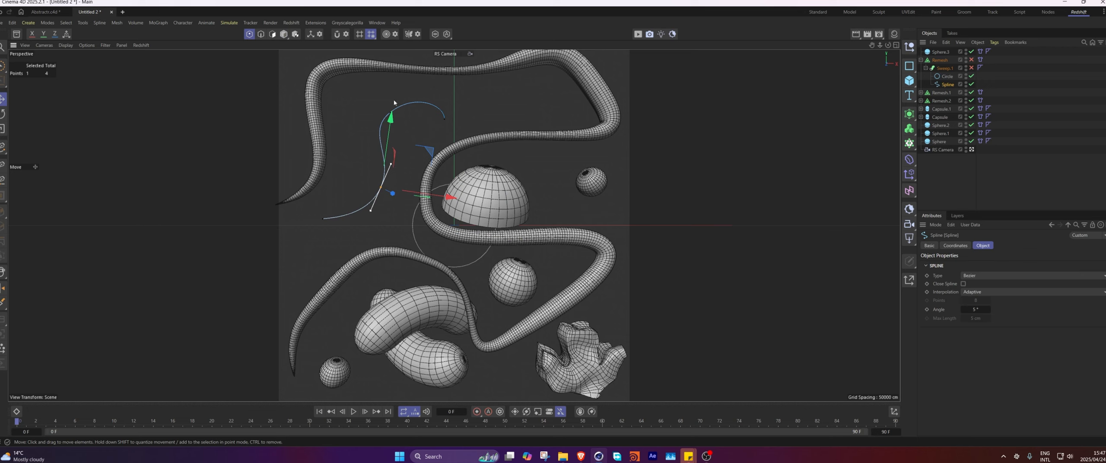
left_click(391, 113)
left_click_drag(371, 129, 376, 124)
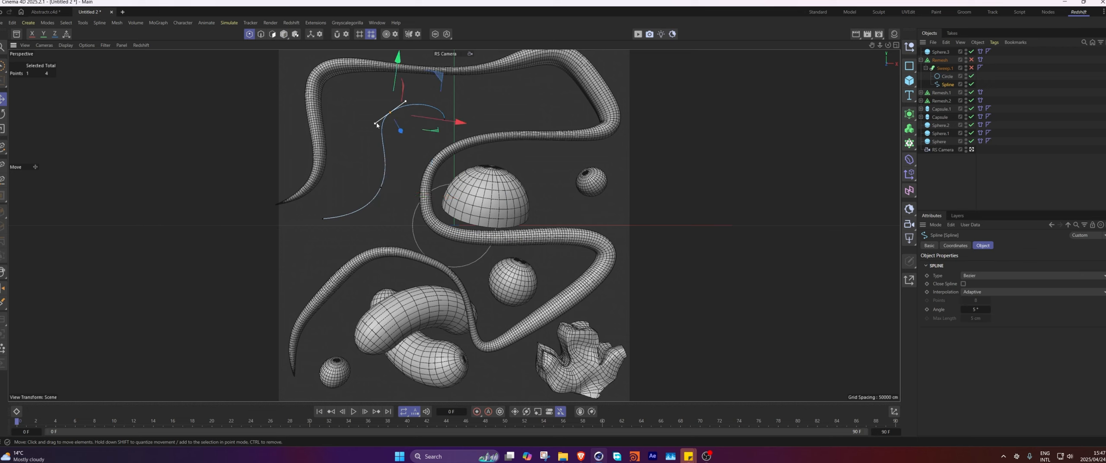
Turn Sweep.1 back on and reshape its scale curve with a broad first hump and a shallow dip before the second.
left_click(972, 68)
left_click(944, 68)
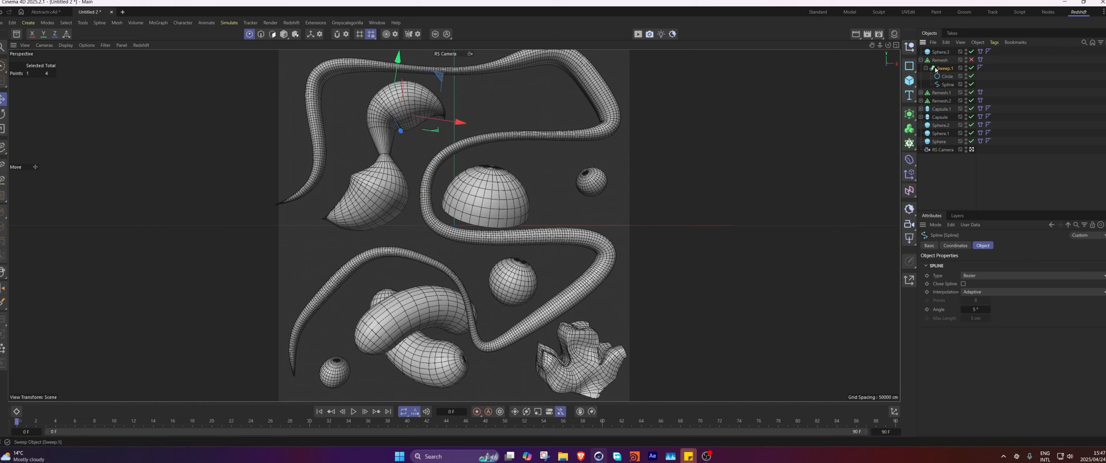
scroll(1032, 389, "down", 5)
left_click_drag(1031, 395, 1005, 375)
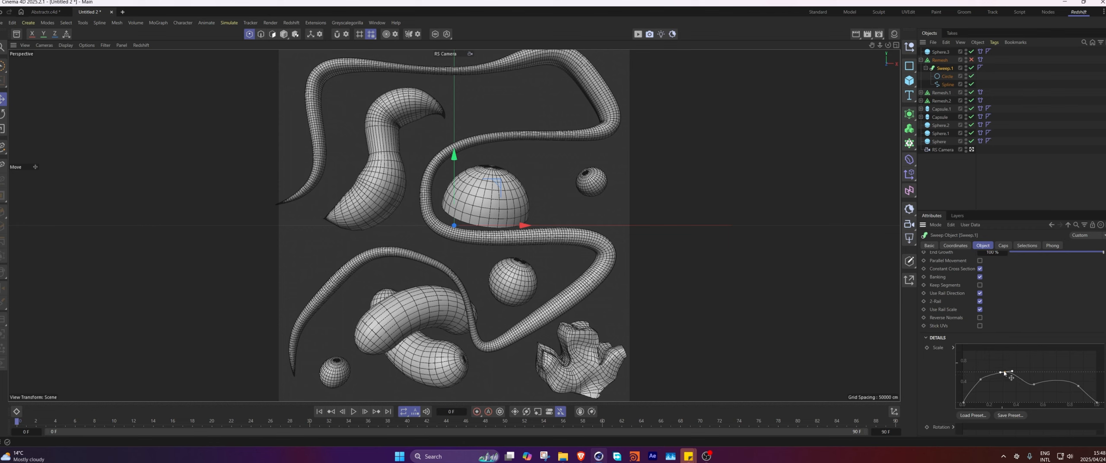
Set the interpolation of Sweep.1's spline to Uniform and turn its Remesh generator back on.
left_click(947, 85)
left_click(985, 292)
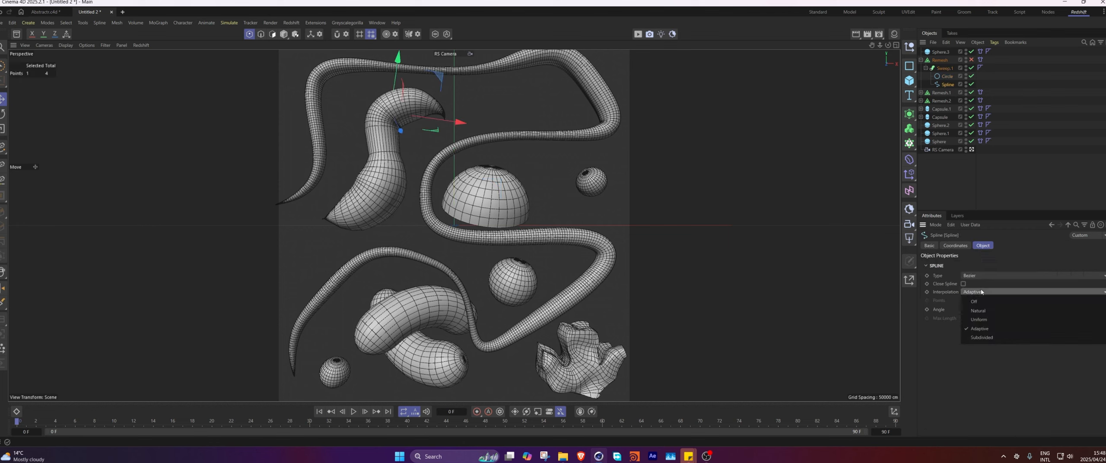
left_click(983, 320)
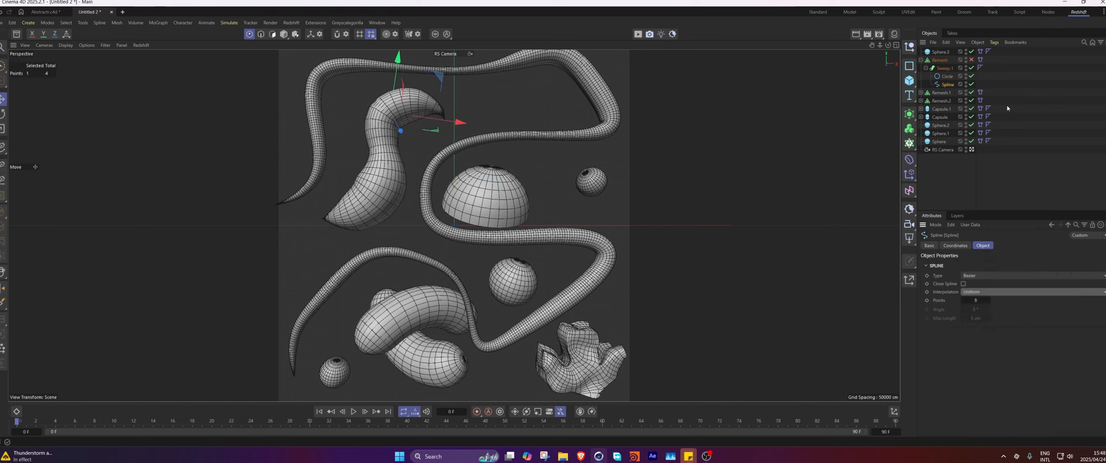
left_click(1017, 98)
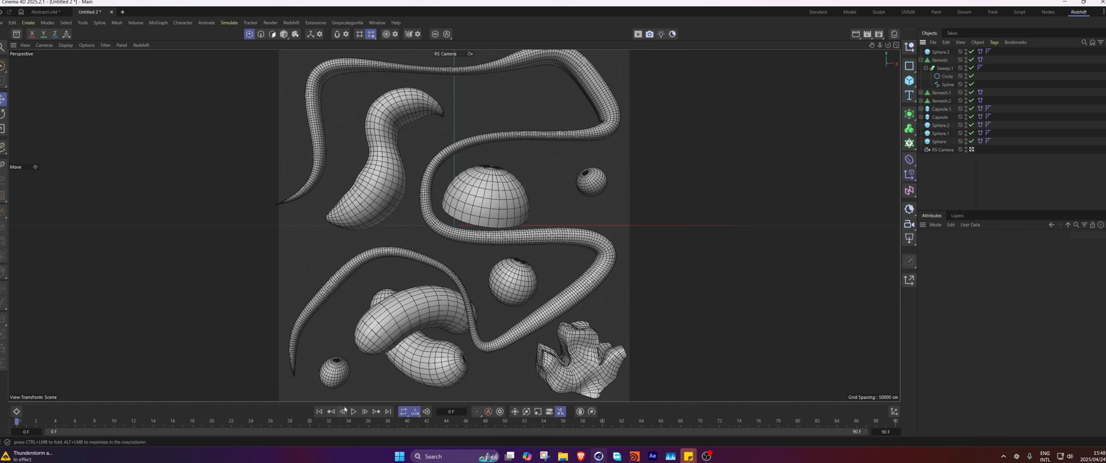
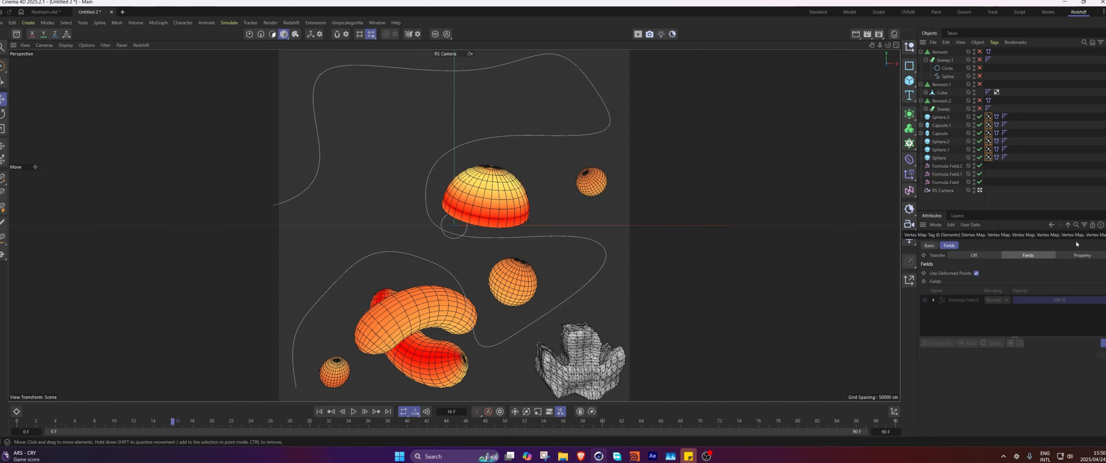
Select the cloth tags of all four spheres and both capsules, and expand the map settings for Bendiness, Stretchiness and Target Length.
left_click(996, 116)
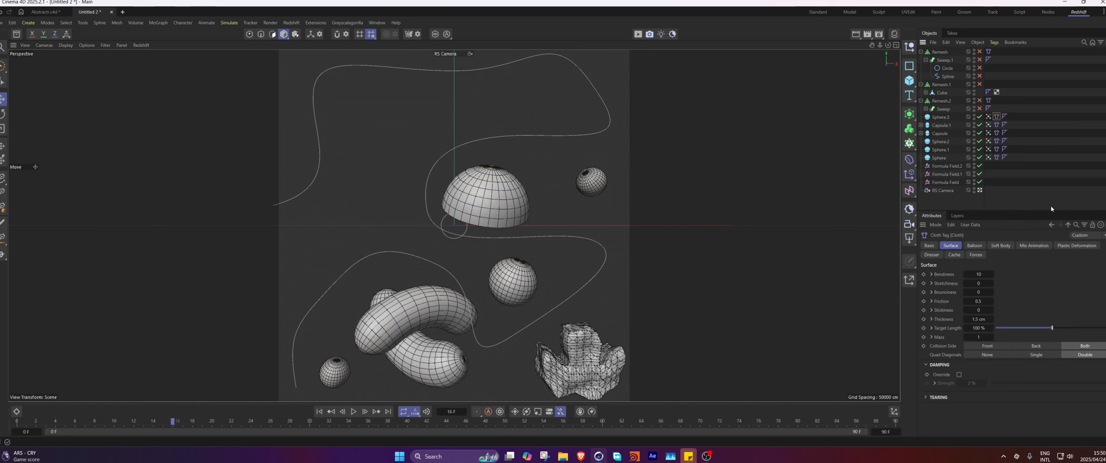
left_click(932, 284)
left_click(931, 283)
left_click_drag(996, 148, 989, 163)
left_click(932, 283)
left_click(931, 274)
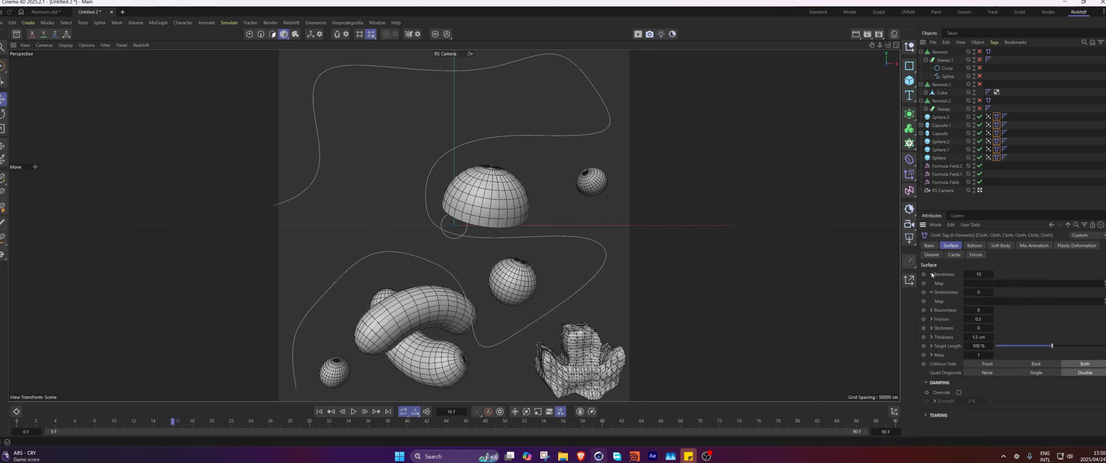
left_click(996, 157)
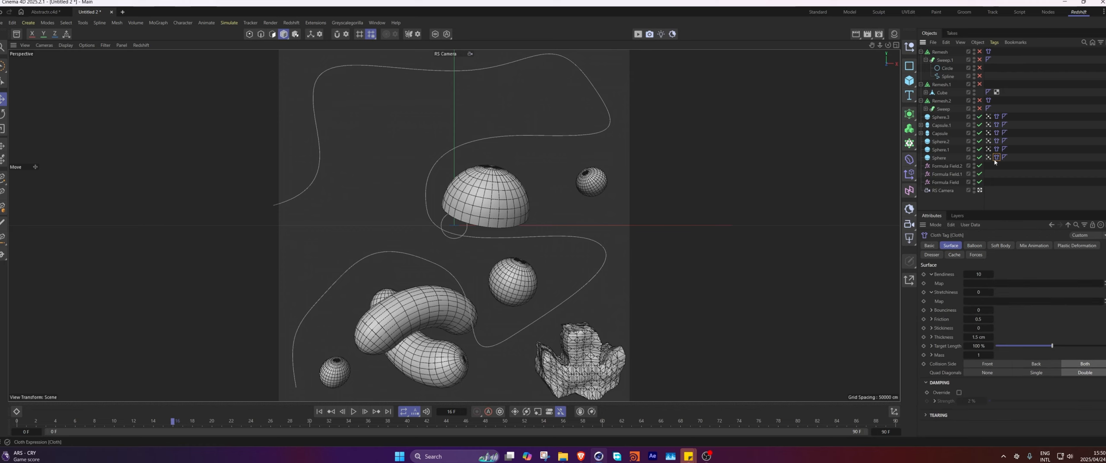
left_click_drag(997, 110, 997, 110)
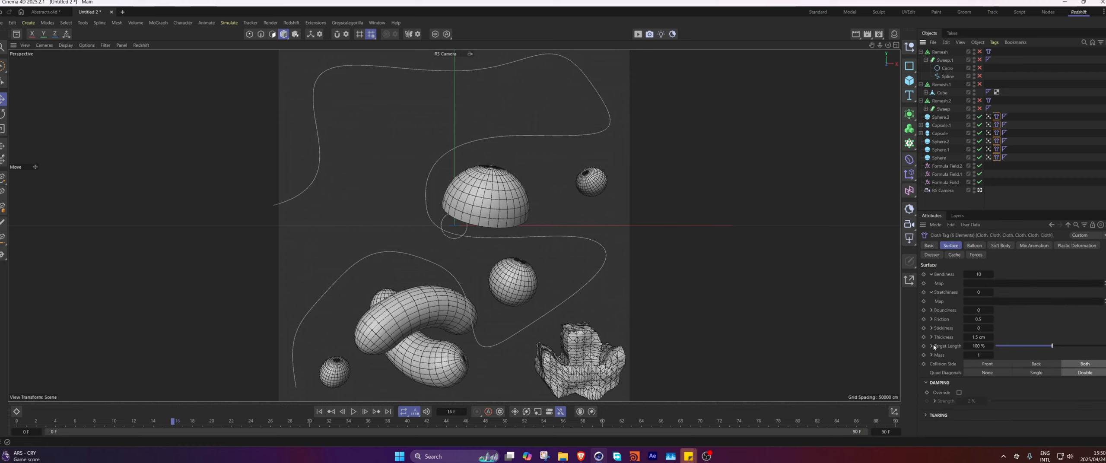
left_click(931, 346)
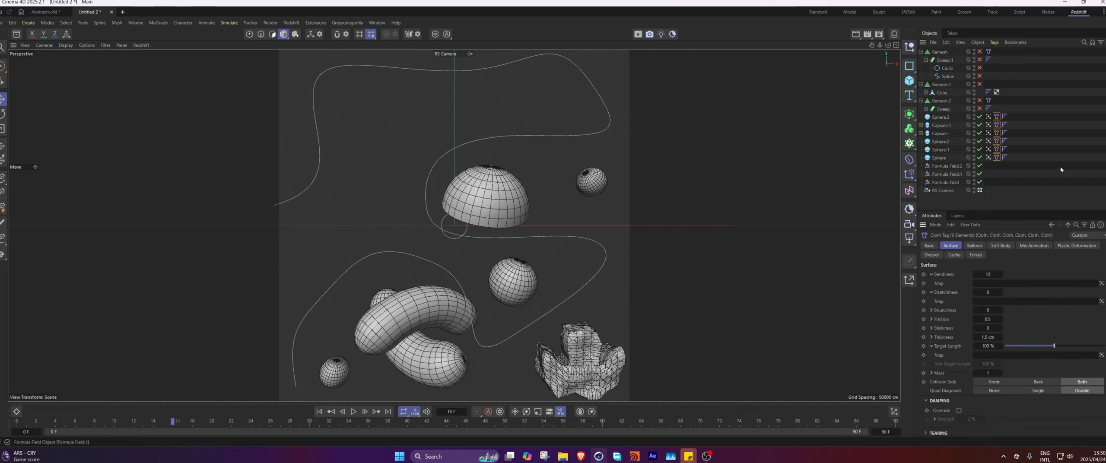
Assign Sphere.3's vertex map to the Bendiness, Stretchiness and Target Length maps of its cloth tag.
left_click(1037, 112)
left_click(1004, 117)
left_click(997, 117)
left_click(988, 117)
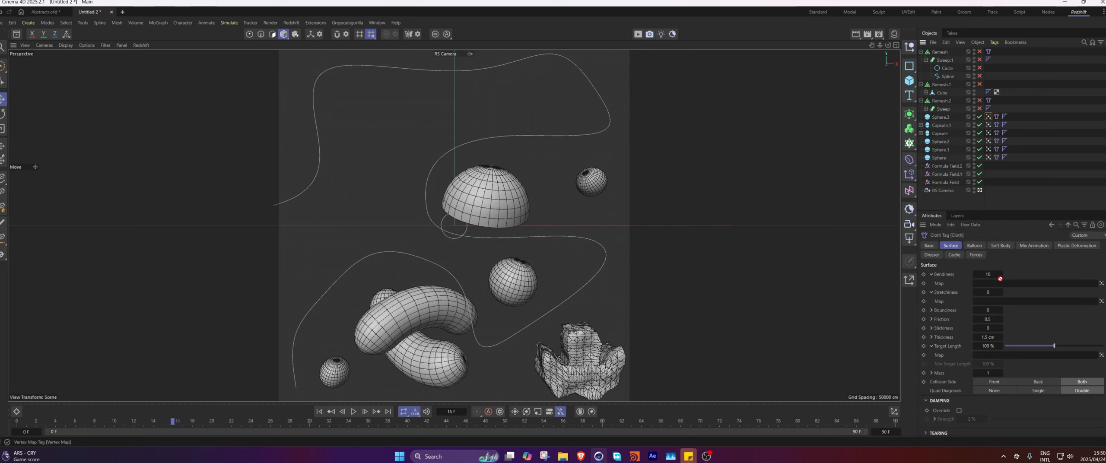
left_click_drag(1000, 286, 988, 304)
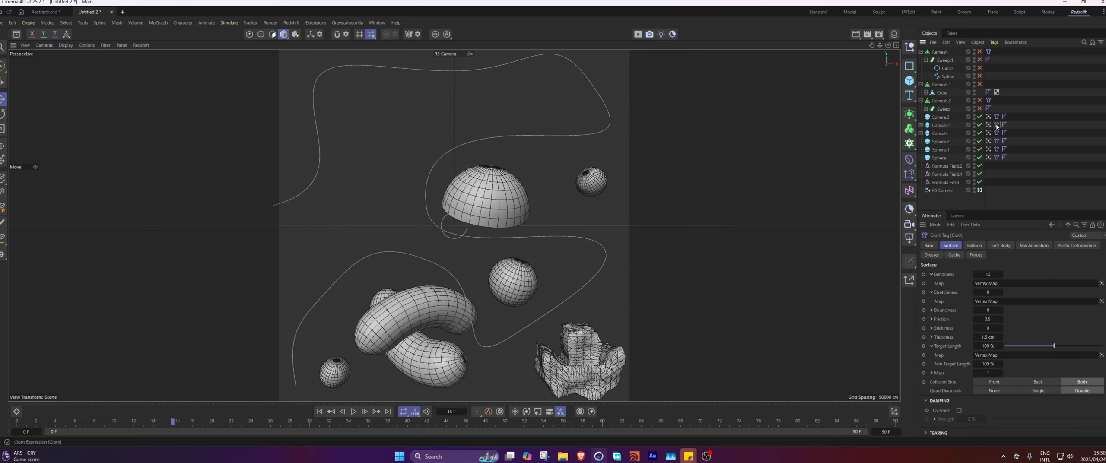
Assign each remaining capsule's and sphere's own vertex map to the Bendiness, Stretchiness and Target Length maps of its cloth tag.
left_click_drag(991, 277, 991, 283)
left_click(996, 133)
left_click_drag(988, 132, 1003, 321)
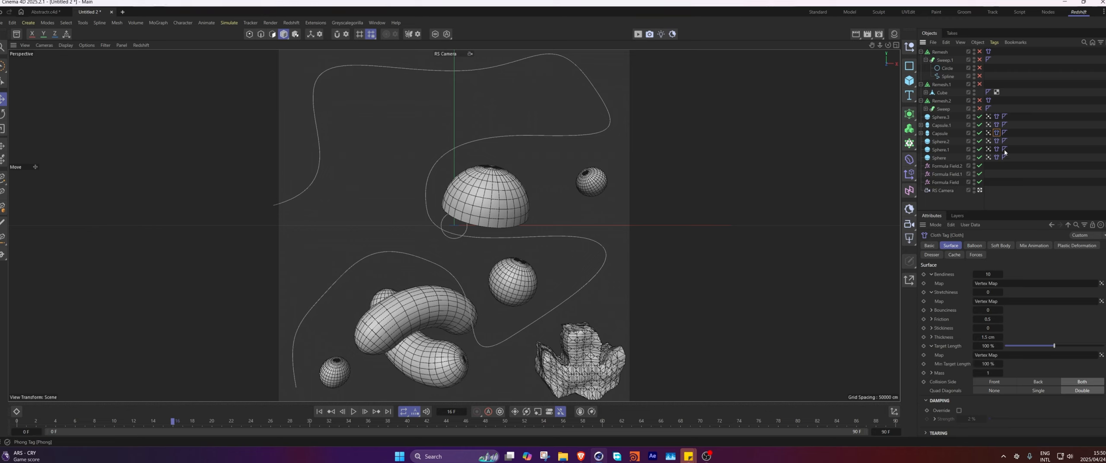
left_click(997, 142)
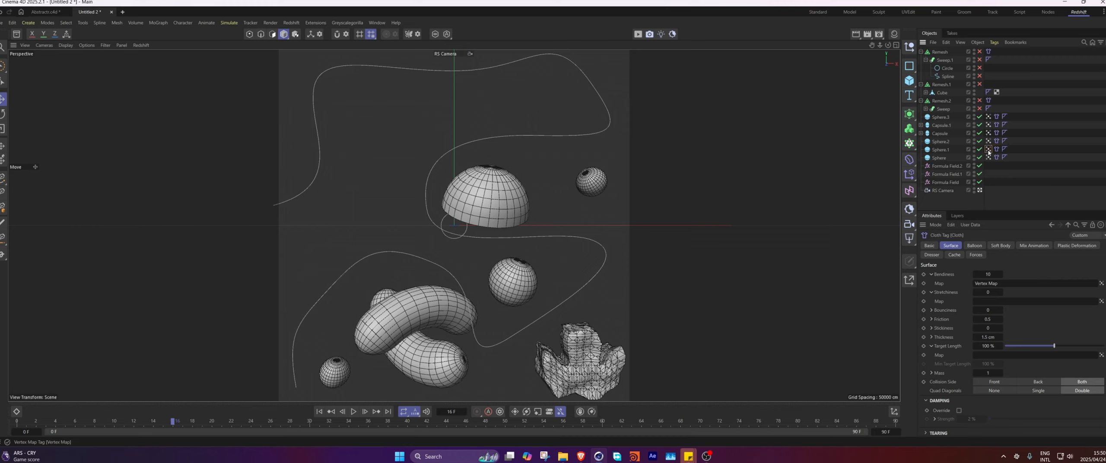
left_click_drag(988, 151, 992, 304)
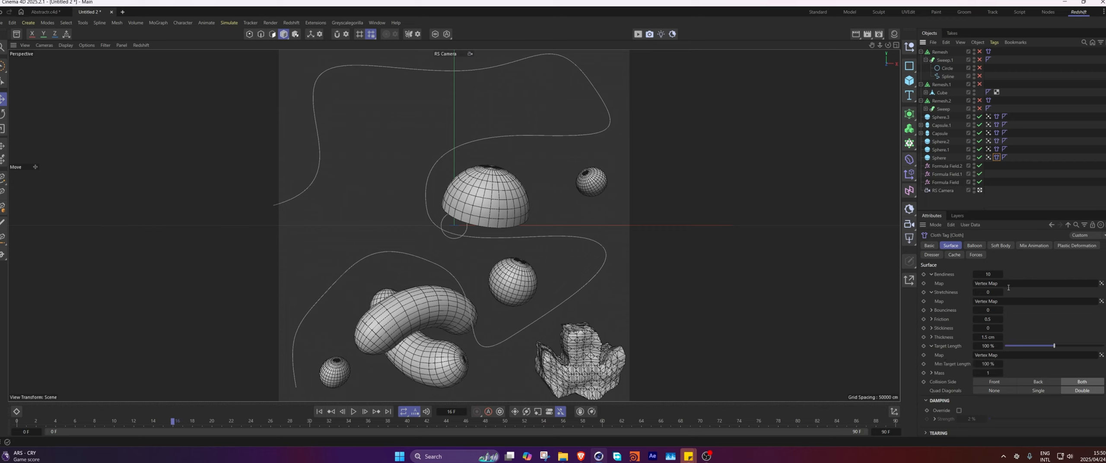
Set Bendiness to 100, Stretchiness to 20 and Target Length to 120% on all six sphere and capsule cloth tags.
left_click_drag(1001, 140, 997, 117)
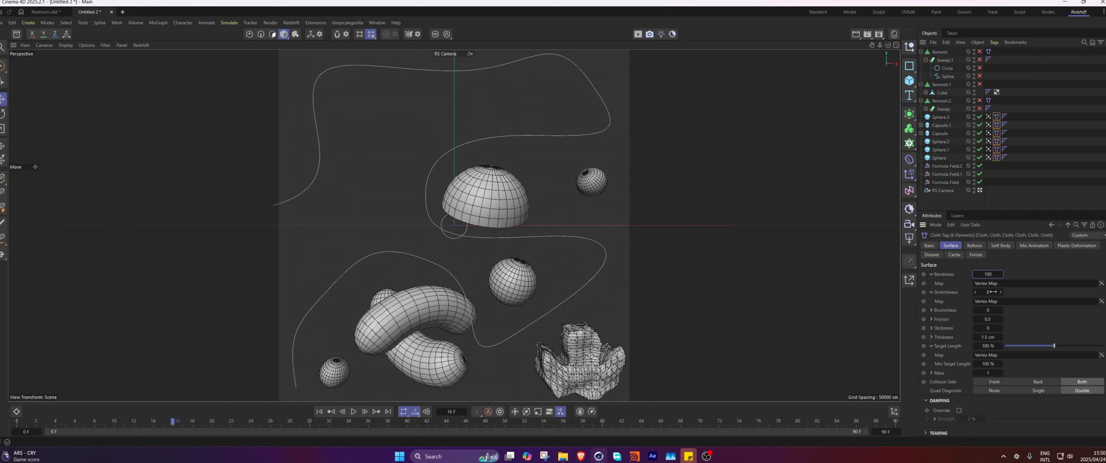
type("150")
Play the simulation to check how the mapped spheres and capsules deform, stop it, and select the hemisphere.
left_click(327, 413)
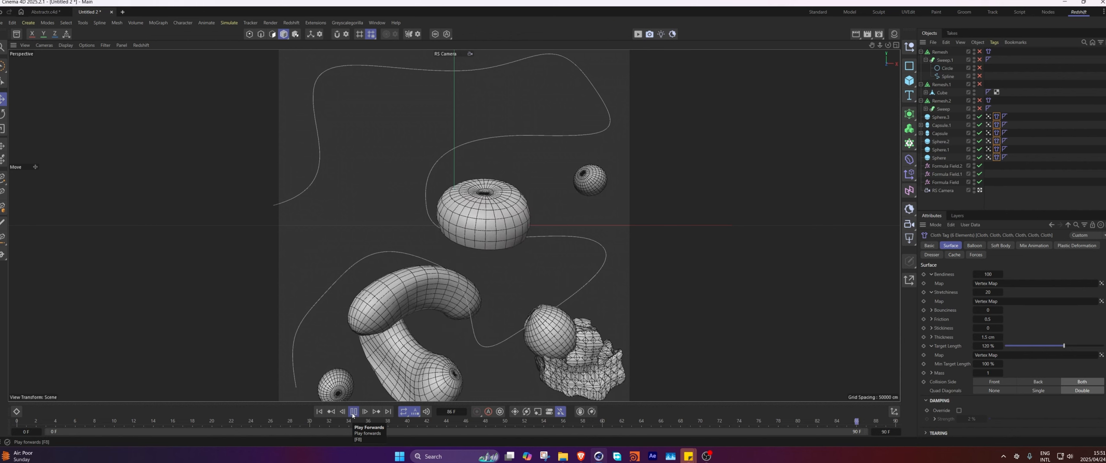
left_click(353, 411)
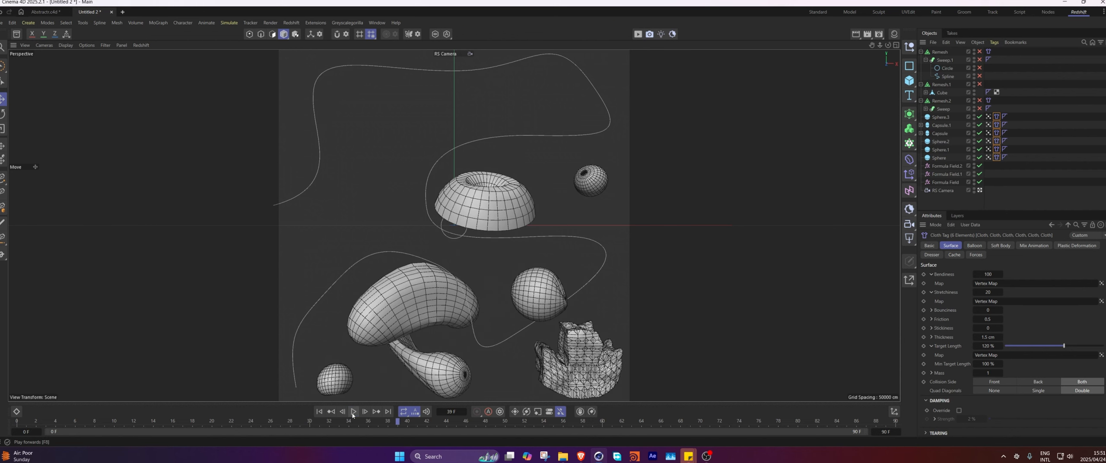
left_click(484, 203)
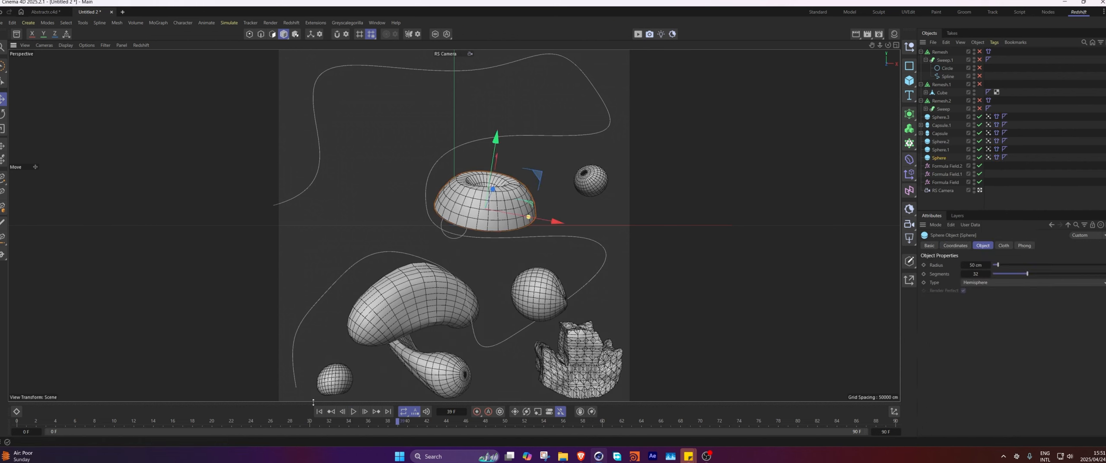
Set the hemisphere's segments to 60 and replace Formula Field.2 with Formula Field in Sphere.2's vertex map.
key("shift+f")
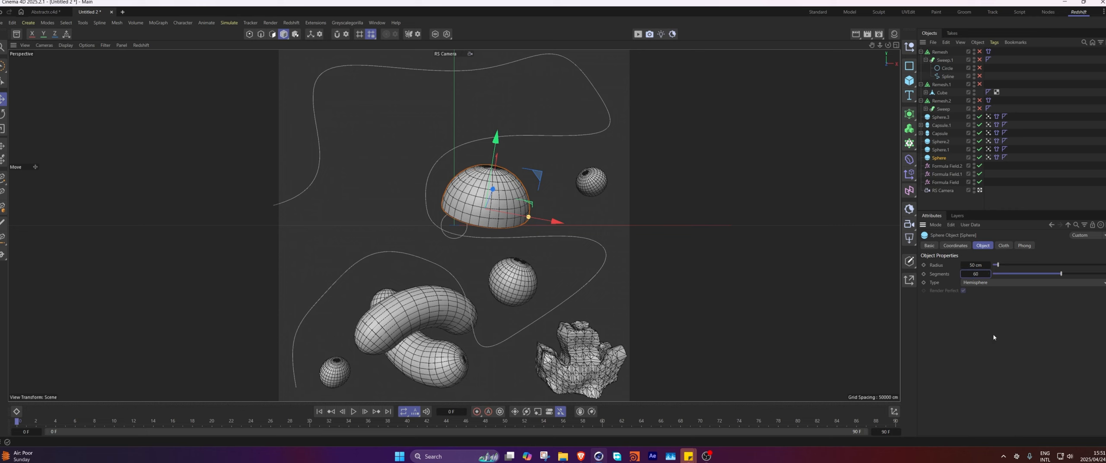
left_click(506, 287)
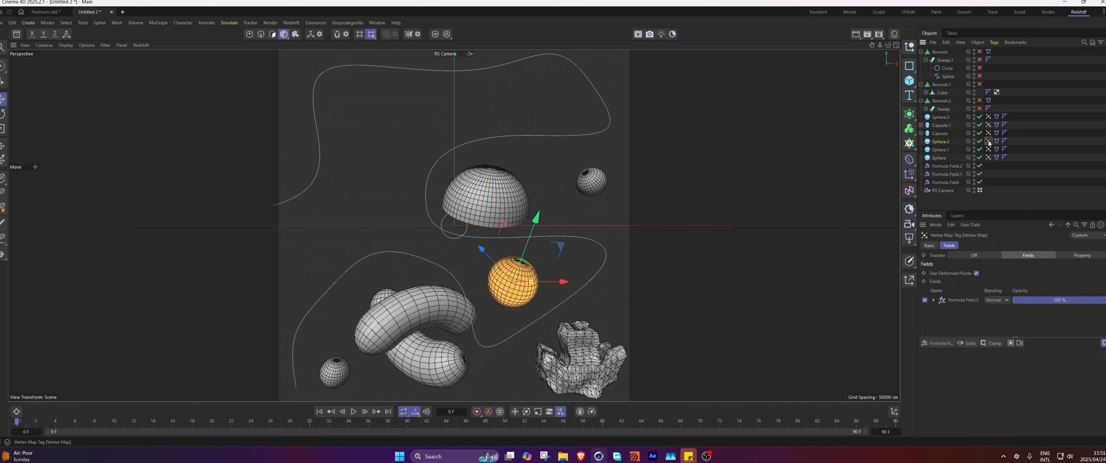
left_click(961, 300)
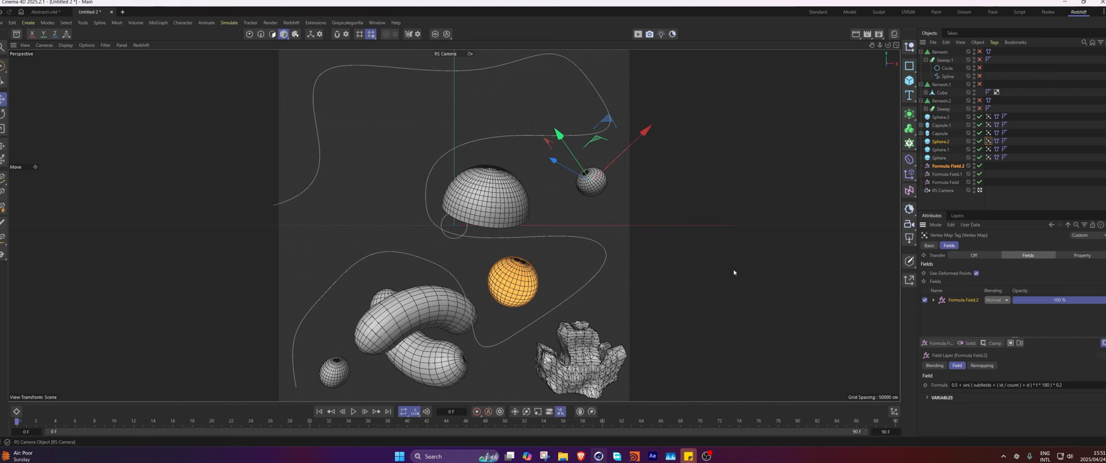
key("Delete")
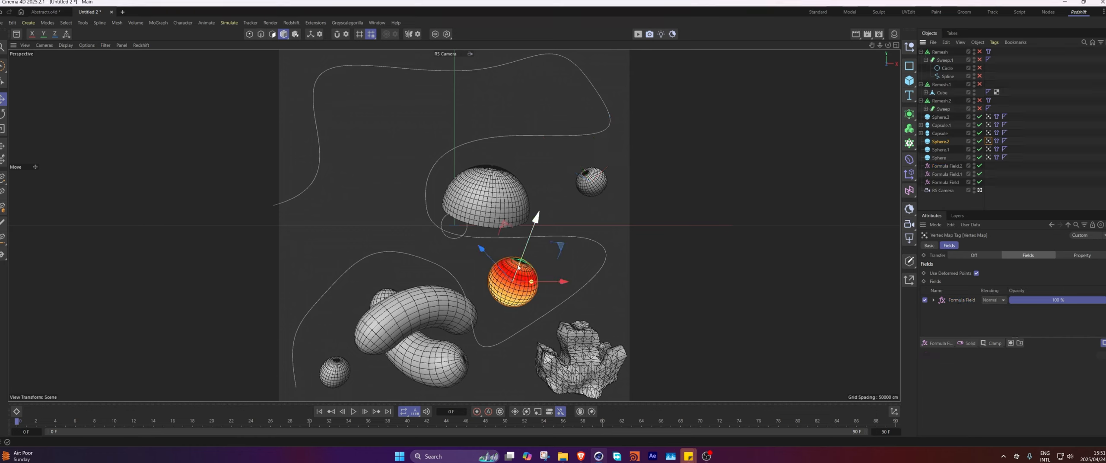
Play the simulation to check the denser hemisphere and Sphere.2's changed vertex map, stop it, and return to the first frame.
left_click(457, 387)
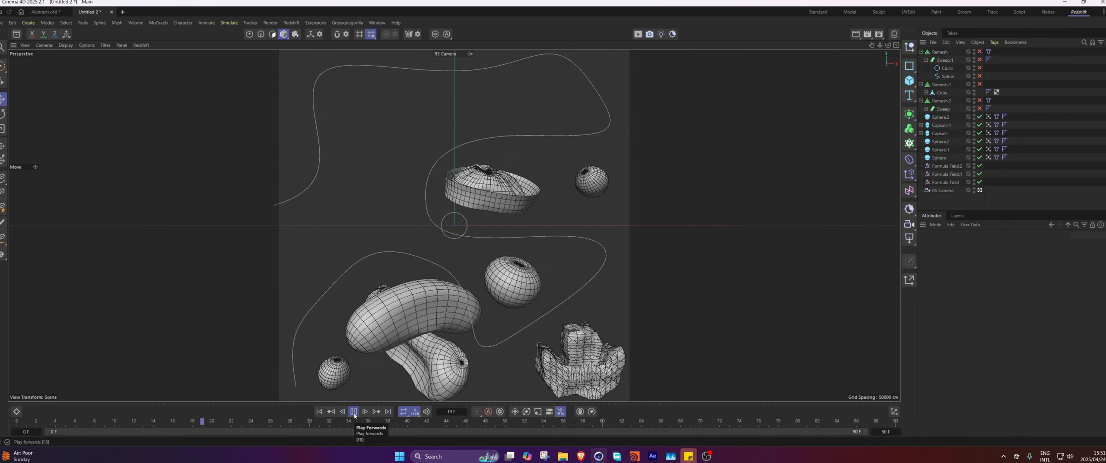
left_click(353, 411)
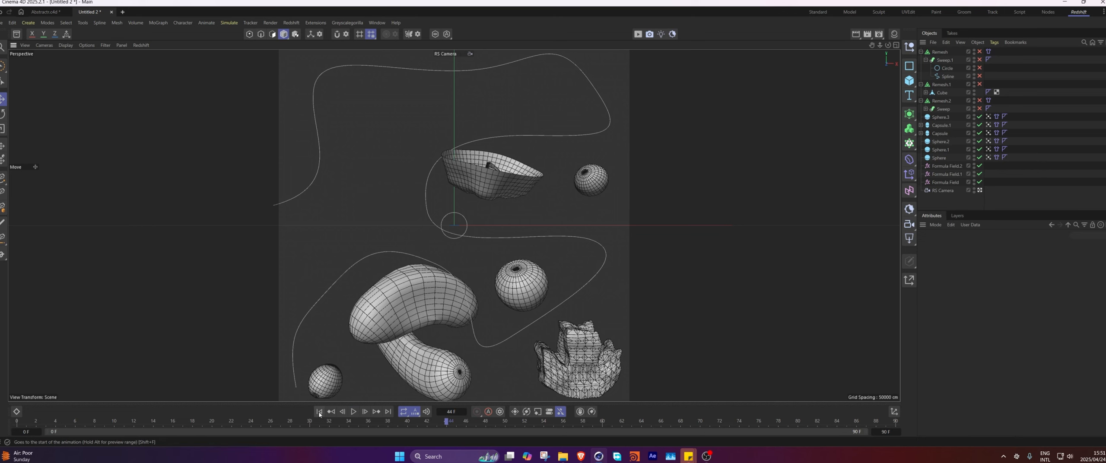
key("shift+f")
Enable With Pins mix animation on all six sphere and capsule cloth tags and set its Influence to 10%.
left_click_drag(999, 172, 1006, 114)
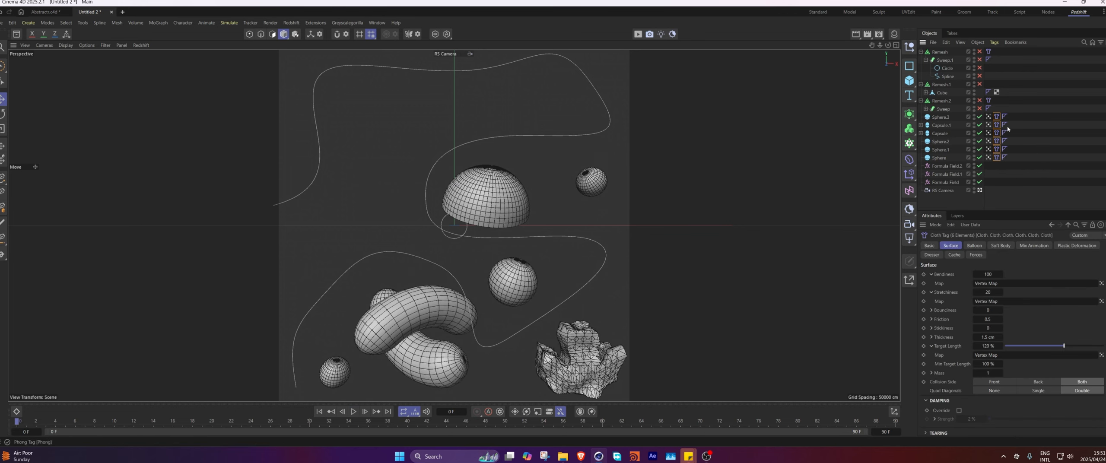
left_click(1031, 246)
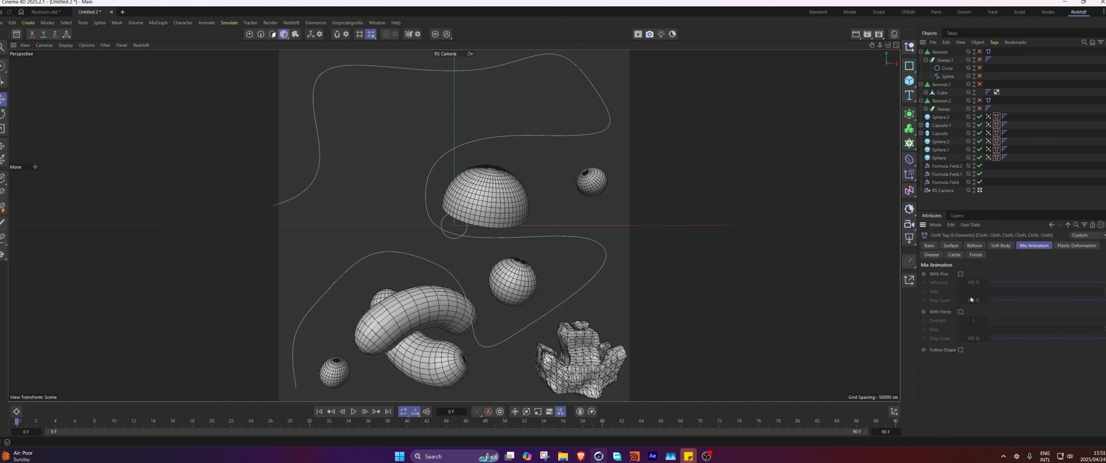
left_click(961, 274)
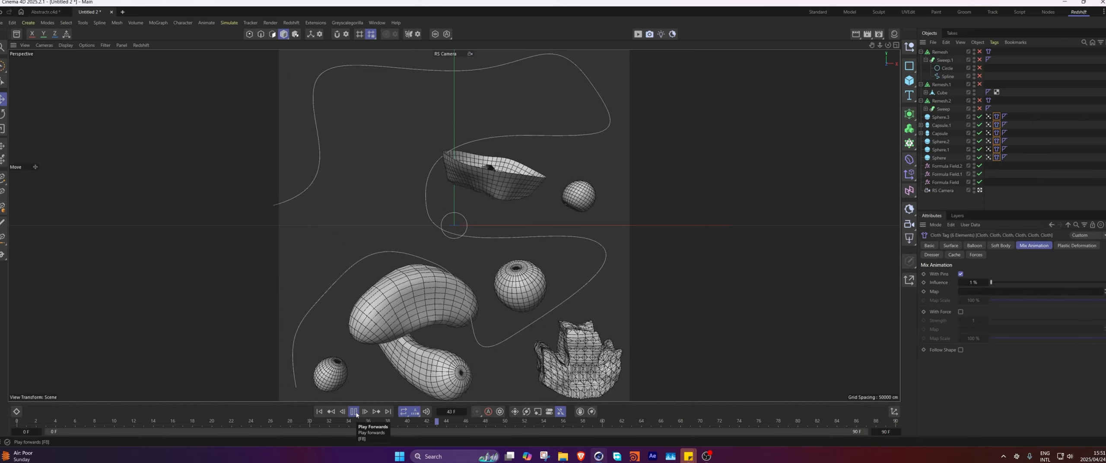
double_click(972, 282)
type("10")
key("Return")
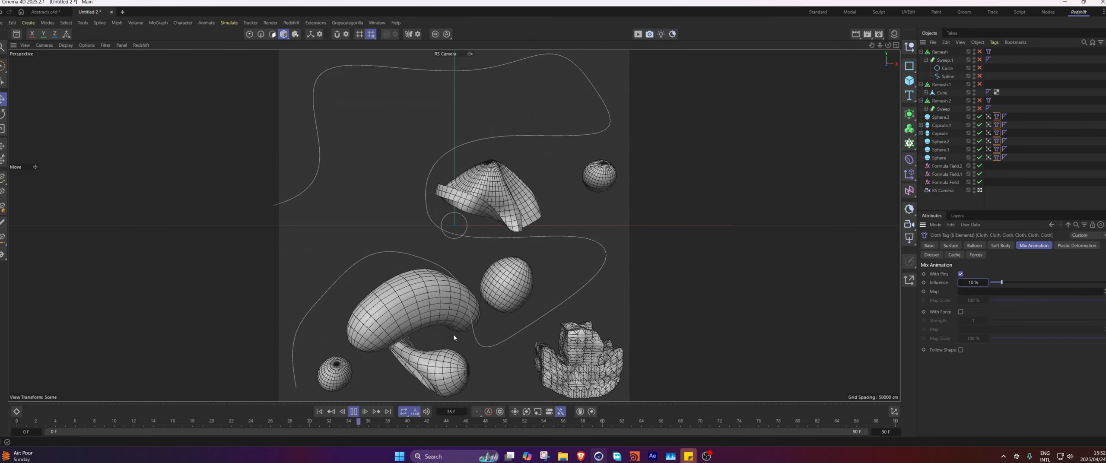
Stop the simulation, raise Sphere.1's segment count, set Sphere.2's segments to 60, and rewind the timeline.
left_click(354, 412)
left_click(338, 381)
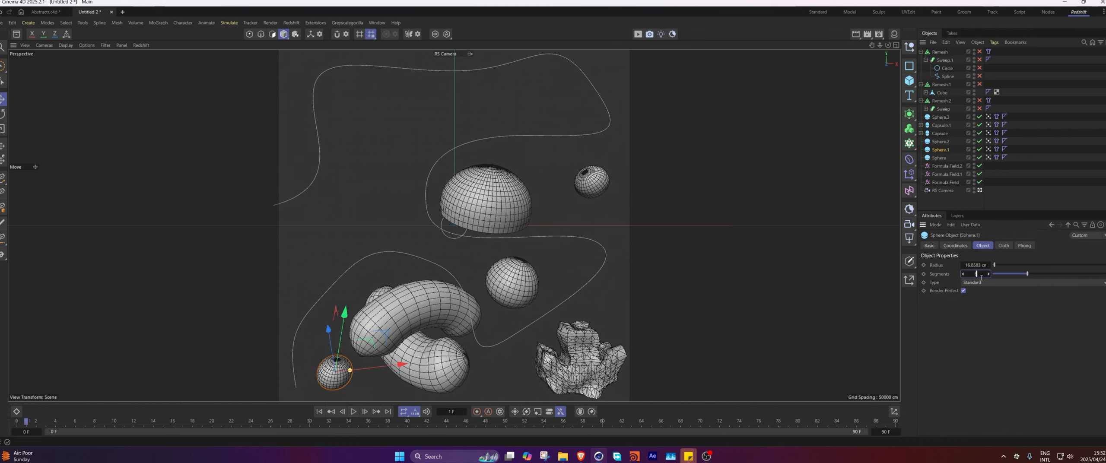
left_click(533, 282)
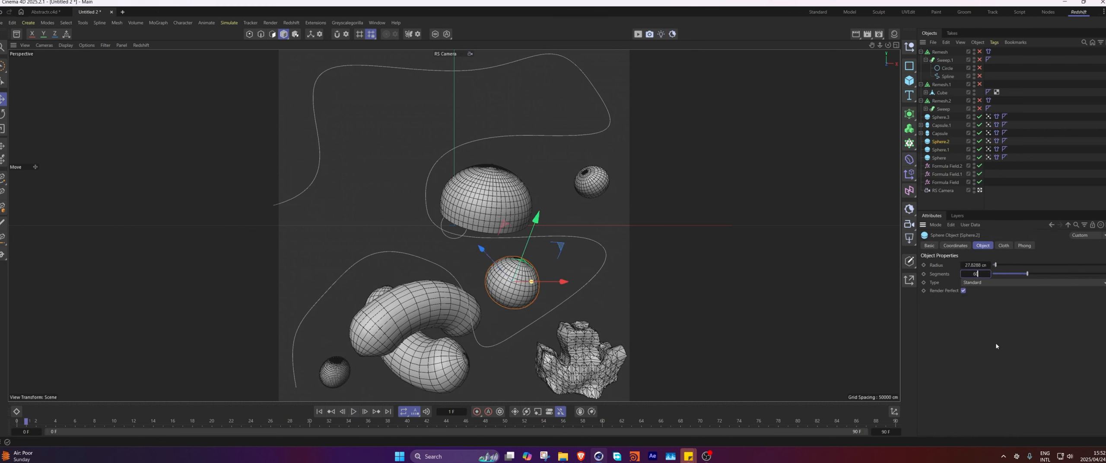
key("Return")
left_click(319, 412)
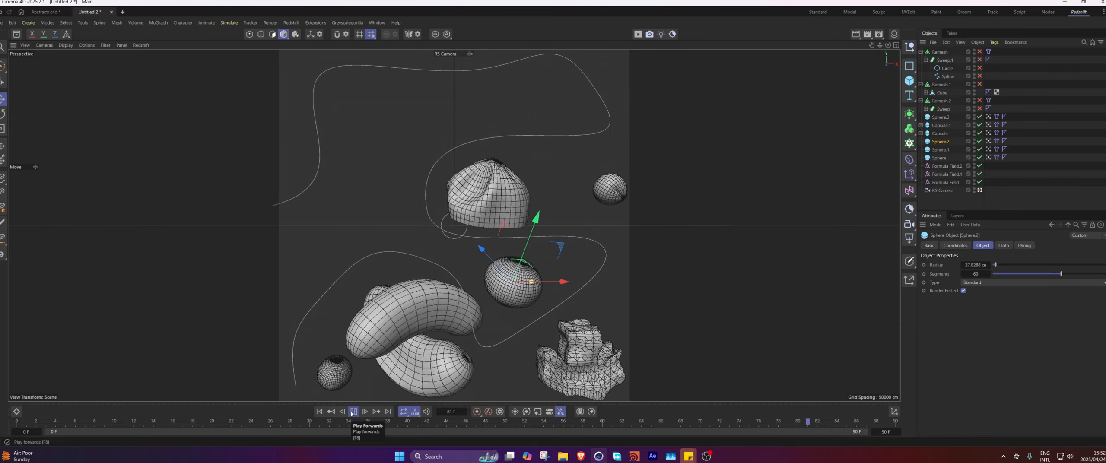
Set Capsule.1 to 17 height, 8 cap and 55 rotation segments, and replay the simulation to check it.
left_click(576, 374)
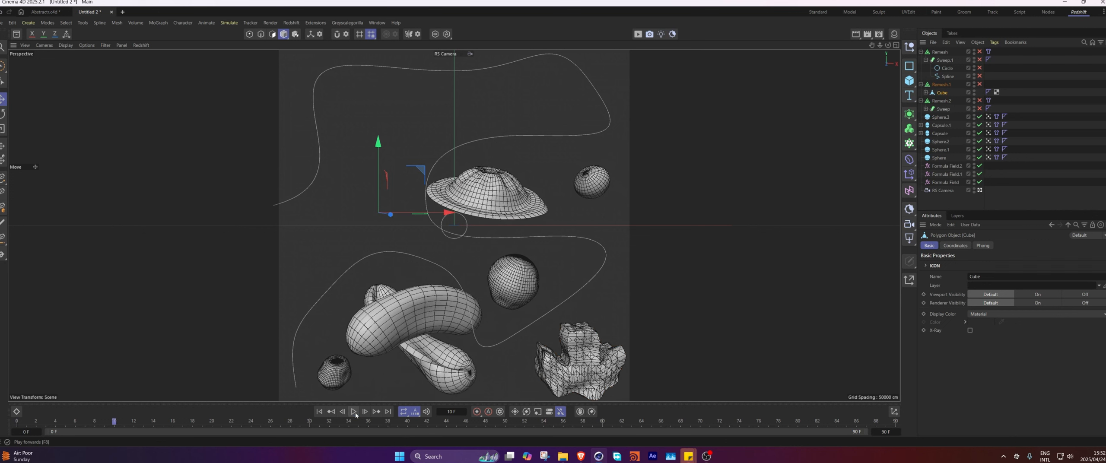
left_click(443, 309)
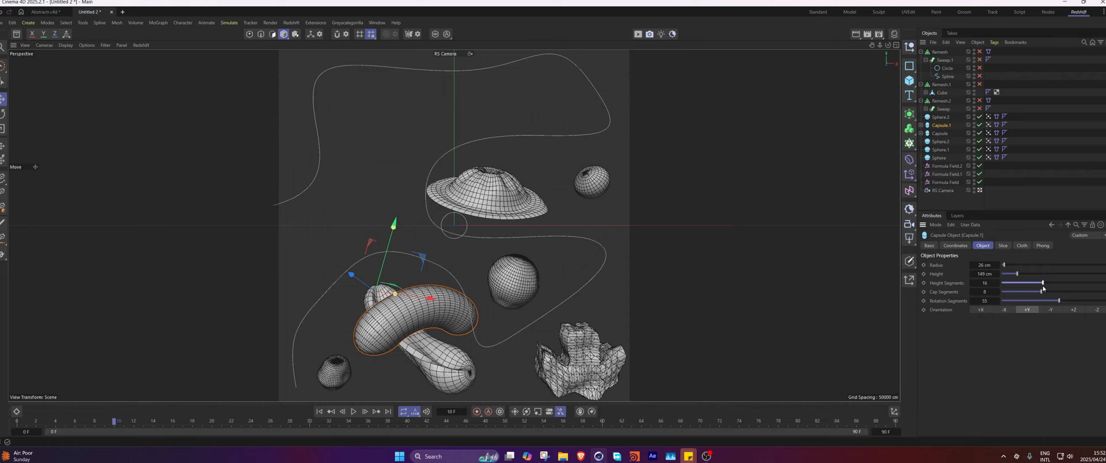
left_click(342, 412)
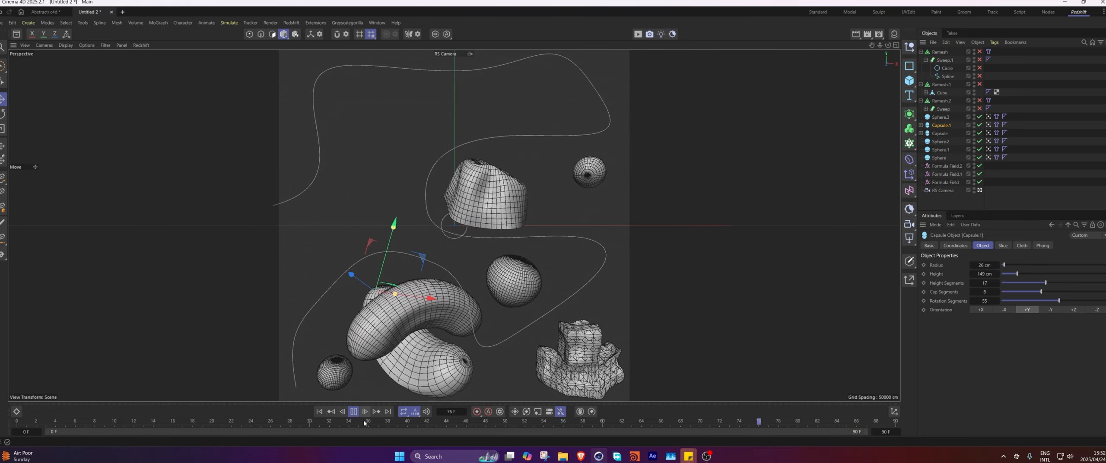
left_click(354, 411)
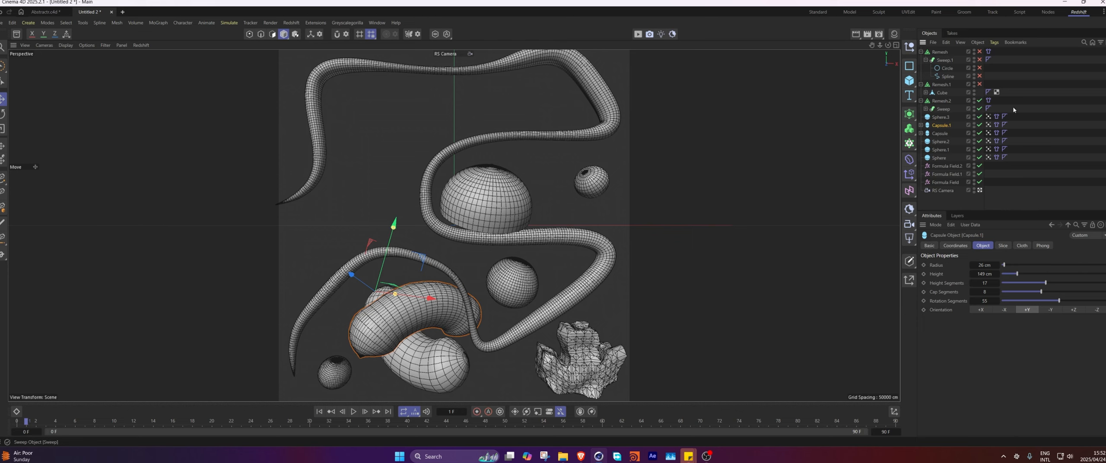
Try copying Sphere.3's vertex map tag onto Remesh.2, and delete the copied tag.
left_click(989, 101)
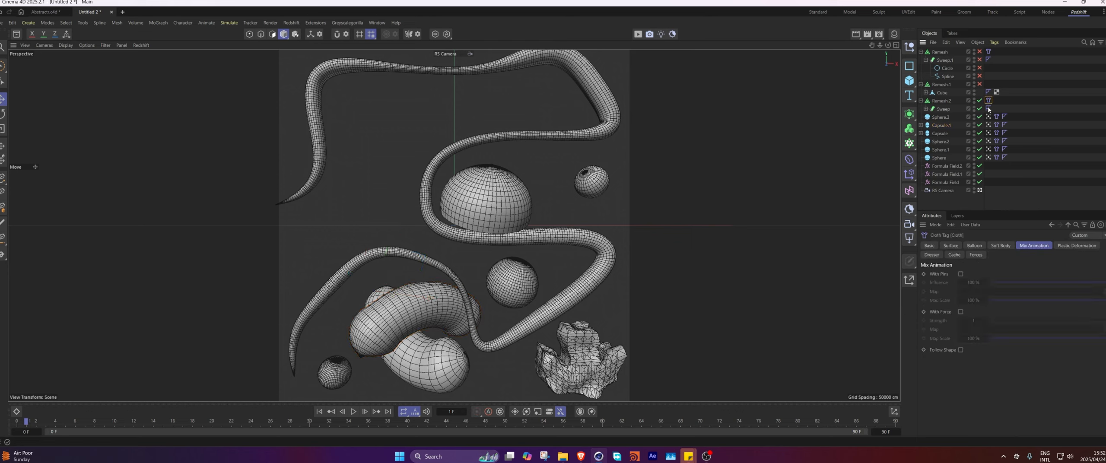
left_click_drag(988, 117, 988, 100)
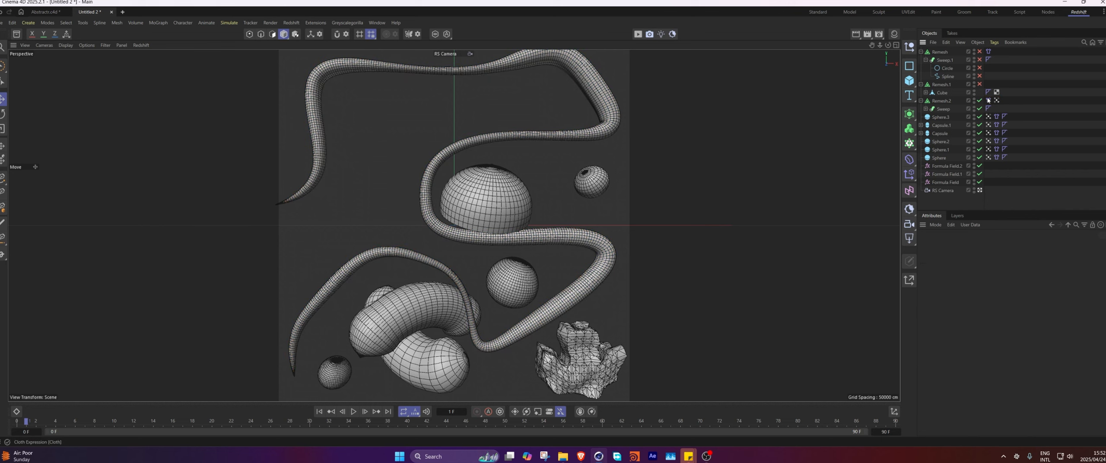
left_click(997, 101)
key("Delete")
Add a Turbulence force with Strength 5 cm and Scale 41.86%, and play the simulation.
left_click(231, 24)
mouse_move(238, 39)
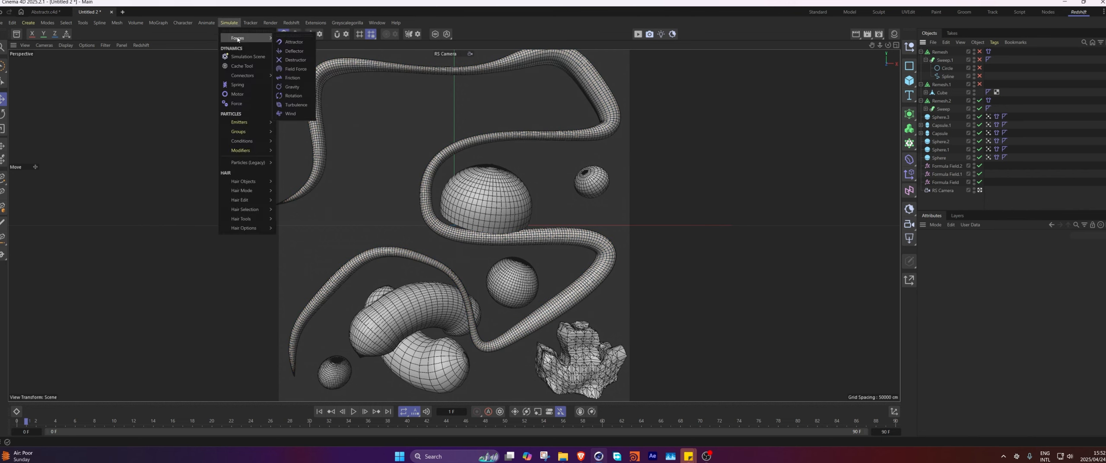
left_click(294, 104)
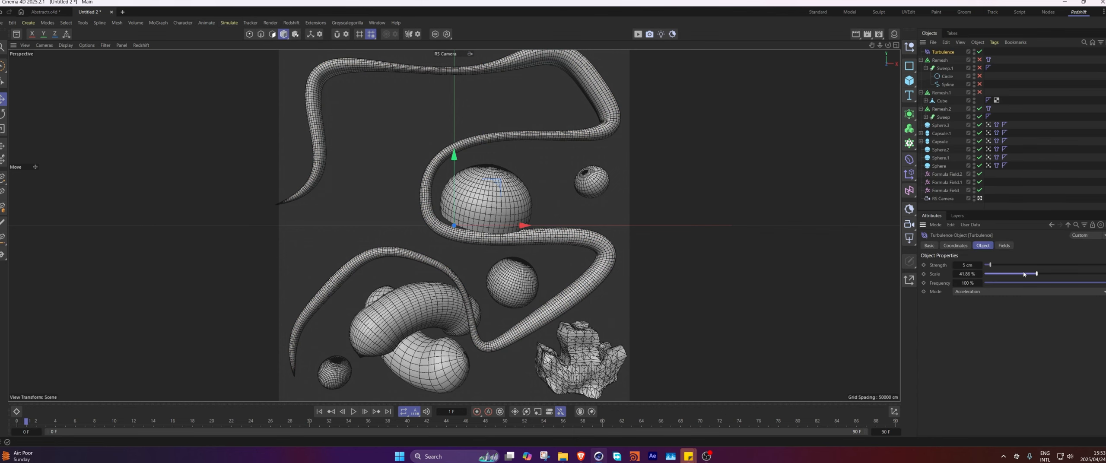
left_click(354, 411)
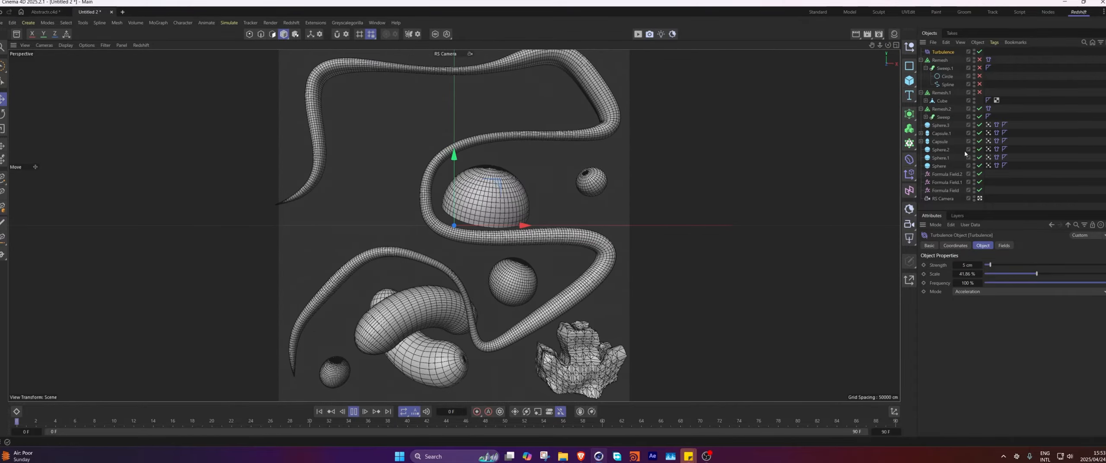
Enable With Pins mix animation on Remesh.2's cloth tag, try 10% Influence, settle on 5%, and stop playback.
left_click(988, 108)
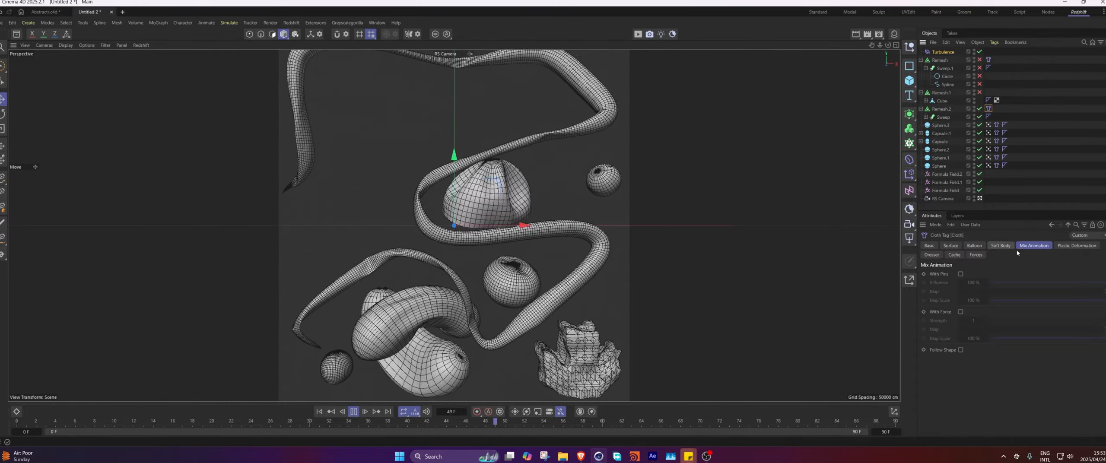
double_click(978, 284)
type("10")
key("Return")
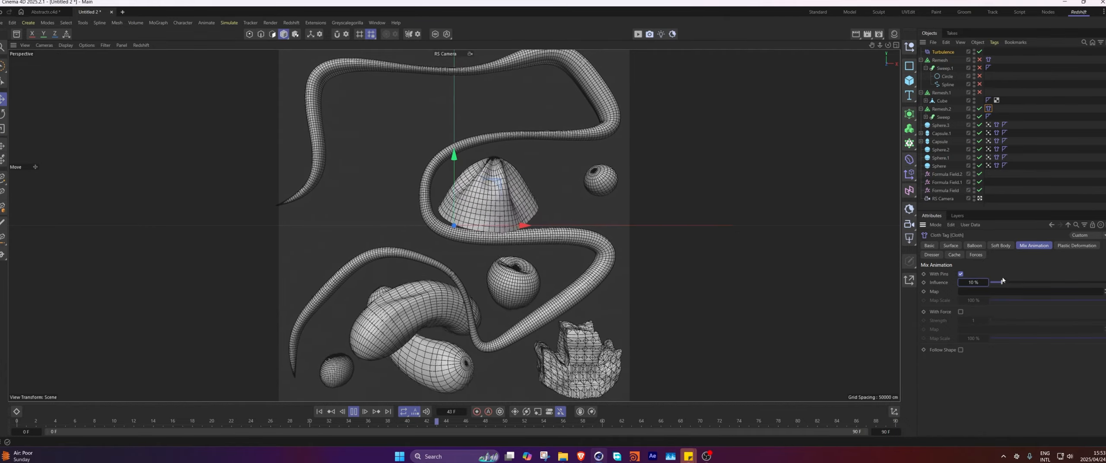
double_click(975, 283)
type("5")
key("Return")
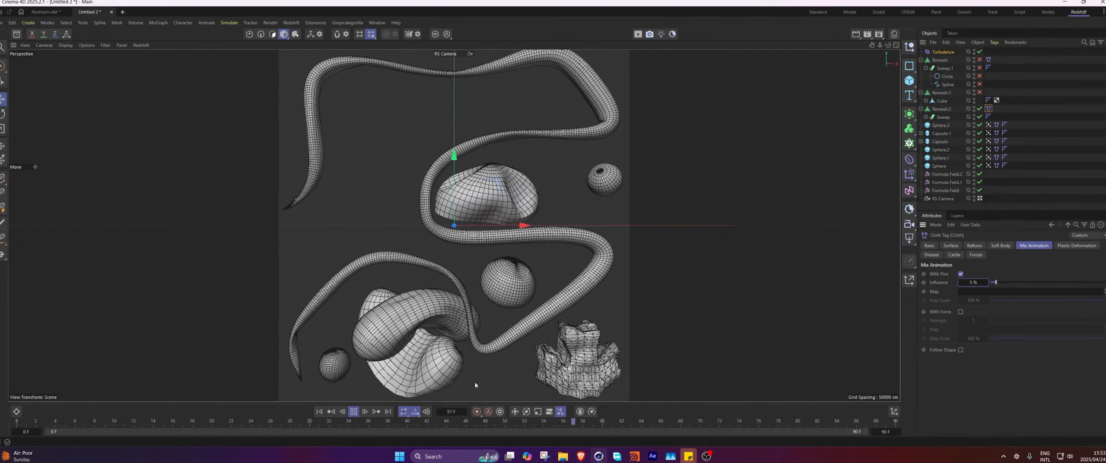
left_click(353, 411)
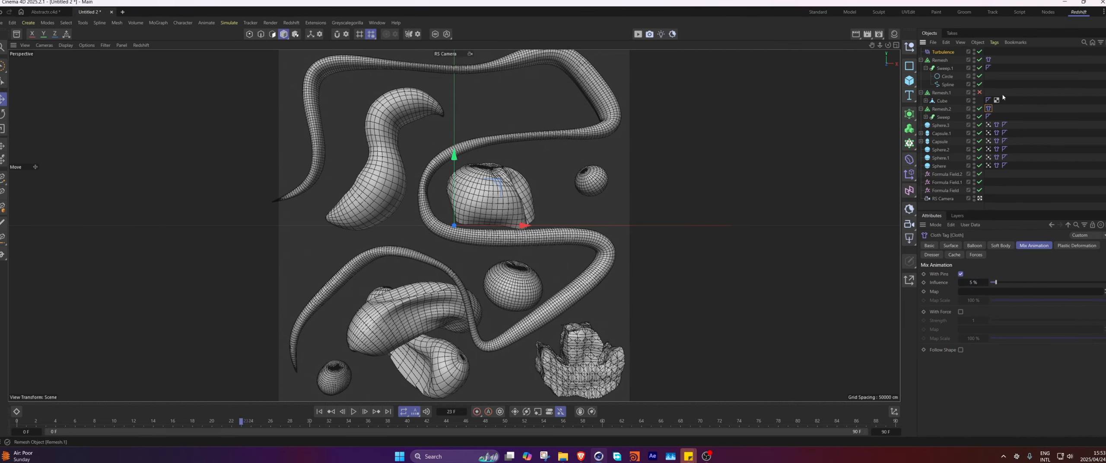
Enable Balloon on Remesh's cloth tag, with Bendiness and Stretchiness at 100 and Target Length at 120%, and rewind the timeline.
left_click(988, 59)
left_click(974, 245)
left_click(968, 274)
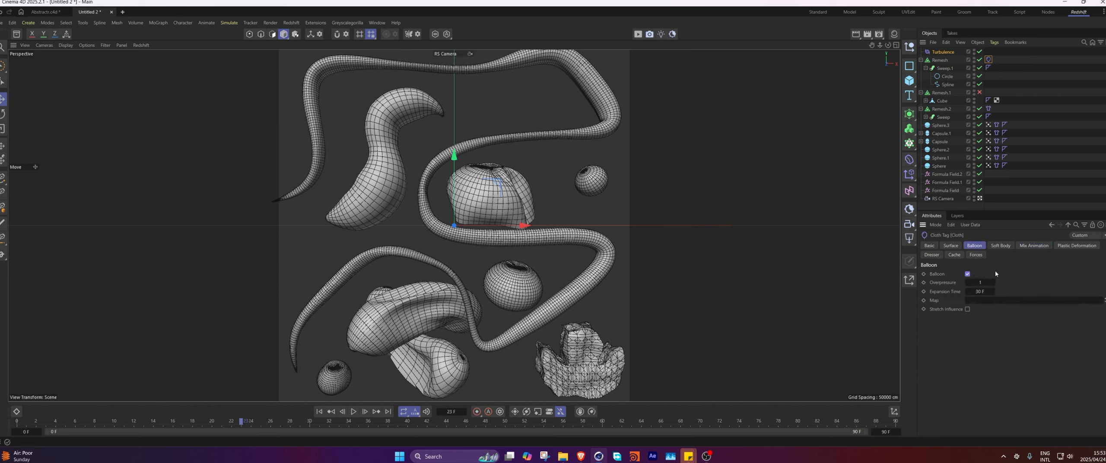
left_click(950, 245)
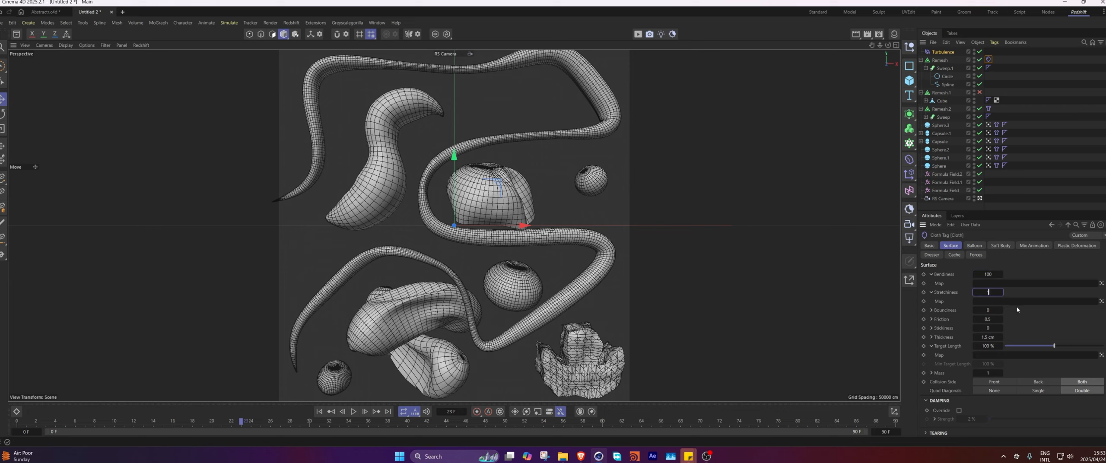
left_click(319, 411)
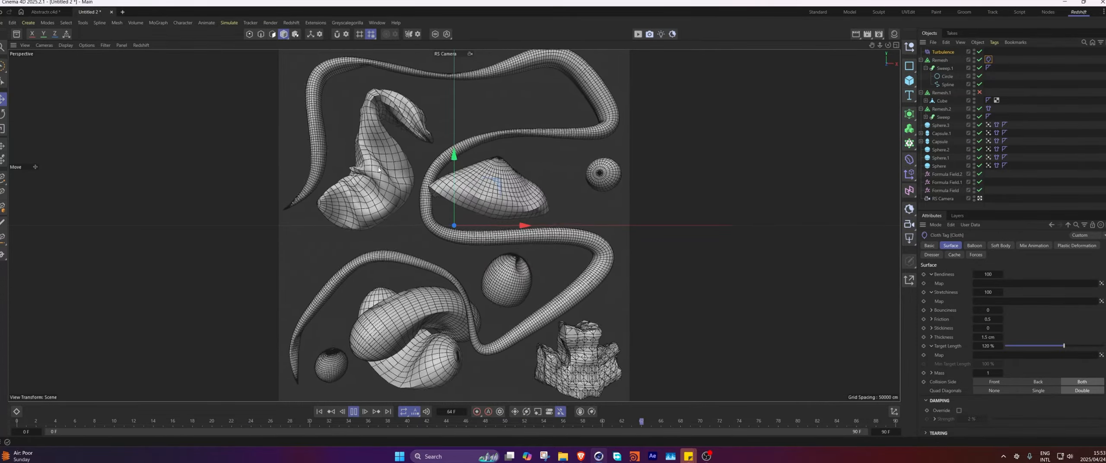
Extend the timeline to 180 frames and play the simulation through the longer range.
double_click(885, 433)
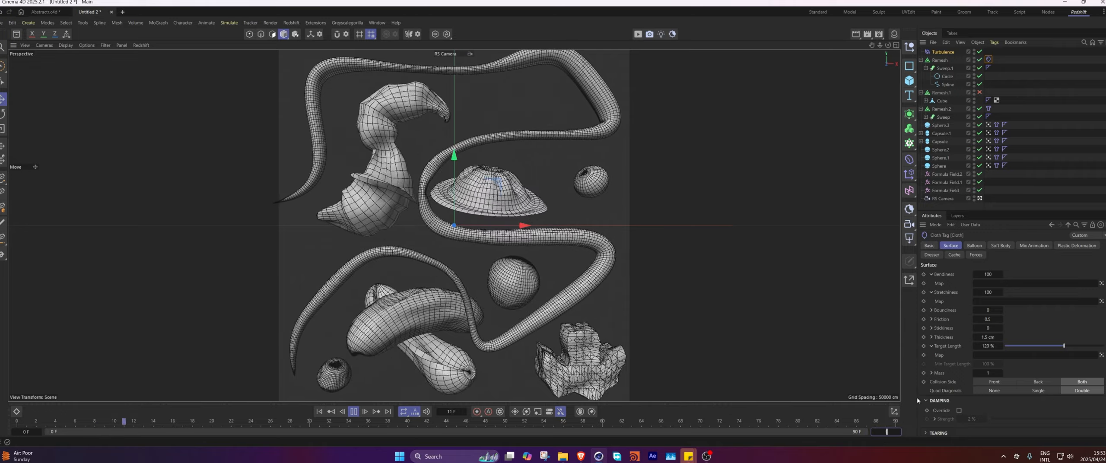
type("180")
key("Return")
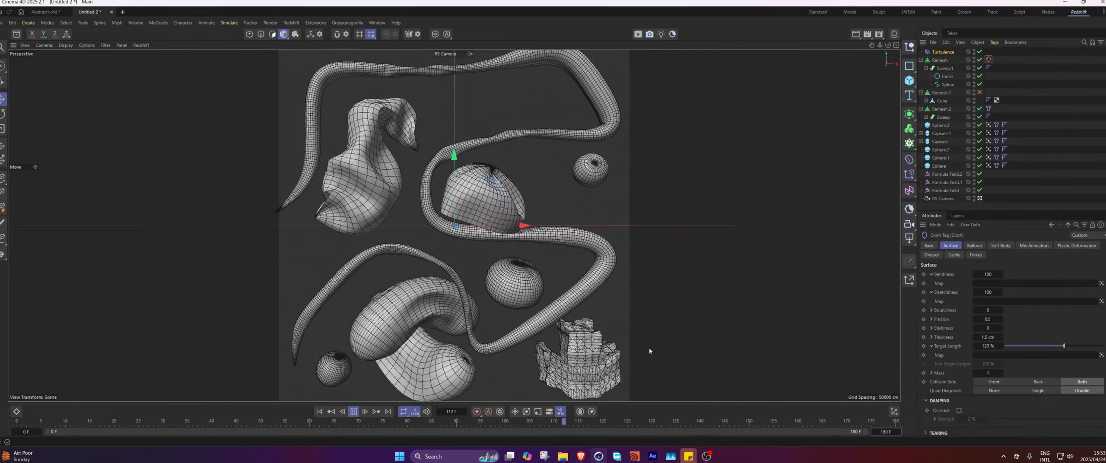
left_click(352, 412)
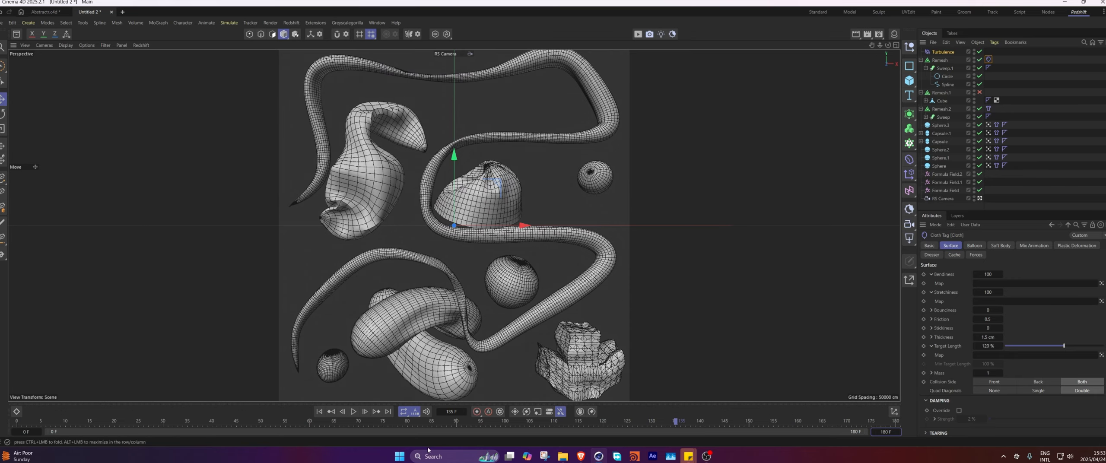
left_click(352, 412)
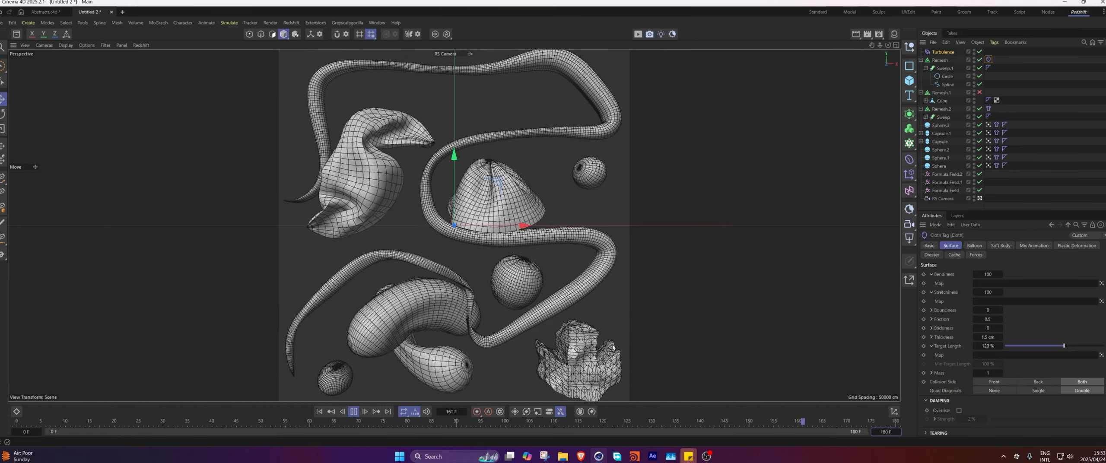
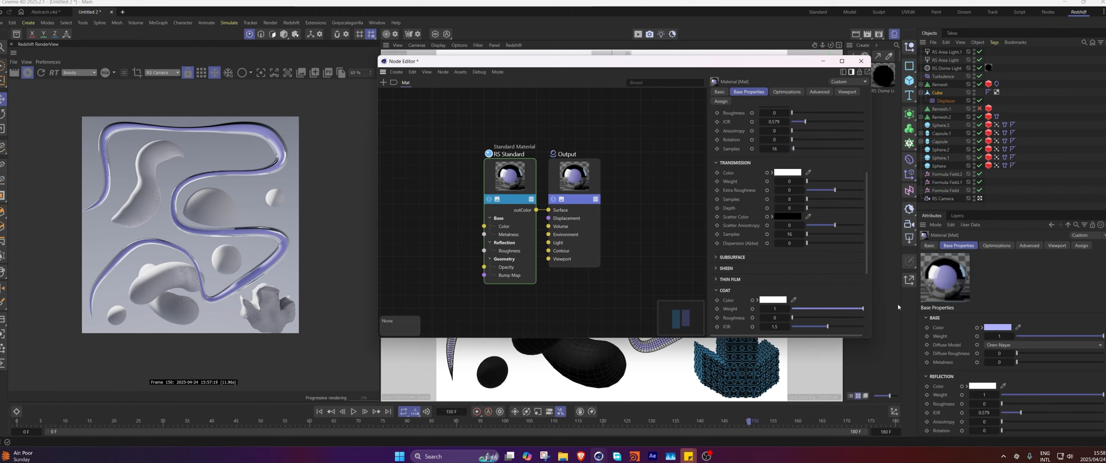
Set the coat roughness of the lilac RS Standard material to about 0.492.
left_click_drag(799, 319, 828, 320)
scroll(761, 276, "down", 3)
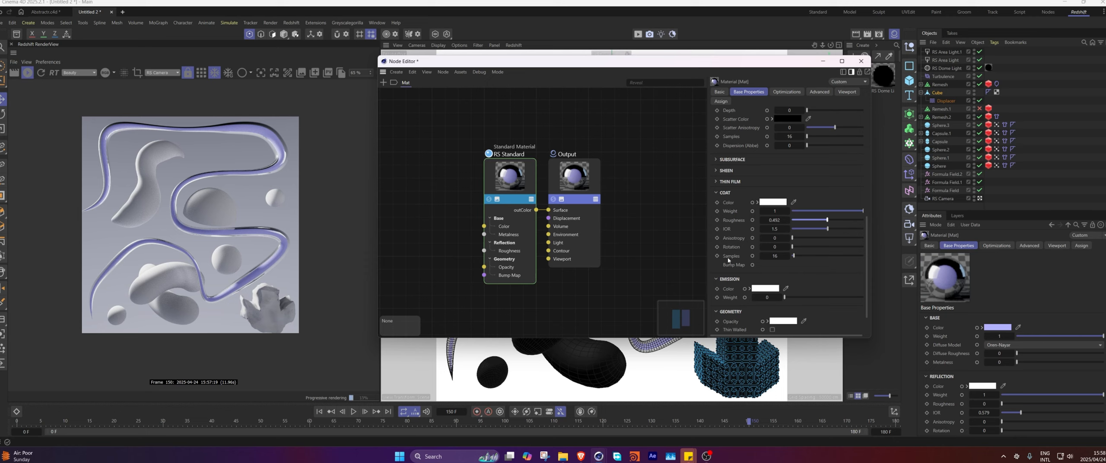
Expand the lilac material's thin film settings, check its geometry options and close the Node Editor.
left_click(716, 182)
scroll(739, 248, "down", 2)
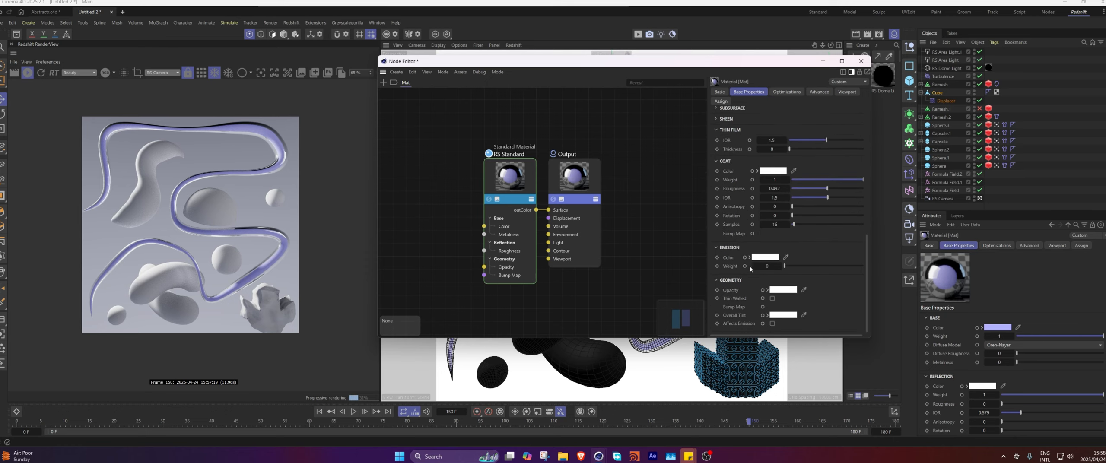
left_click(772, 298)
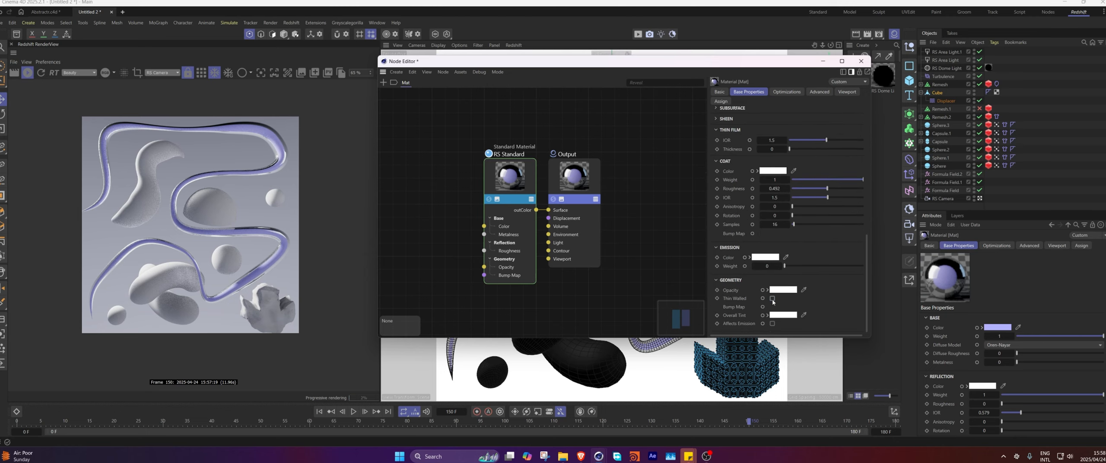
left_click(865, 64)
Create a new Redshift standard material and assign it to the lower capsule.
double_click(872, 96)
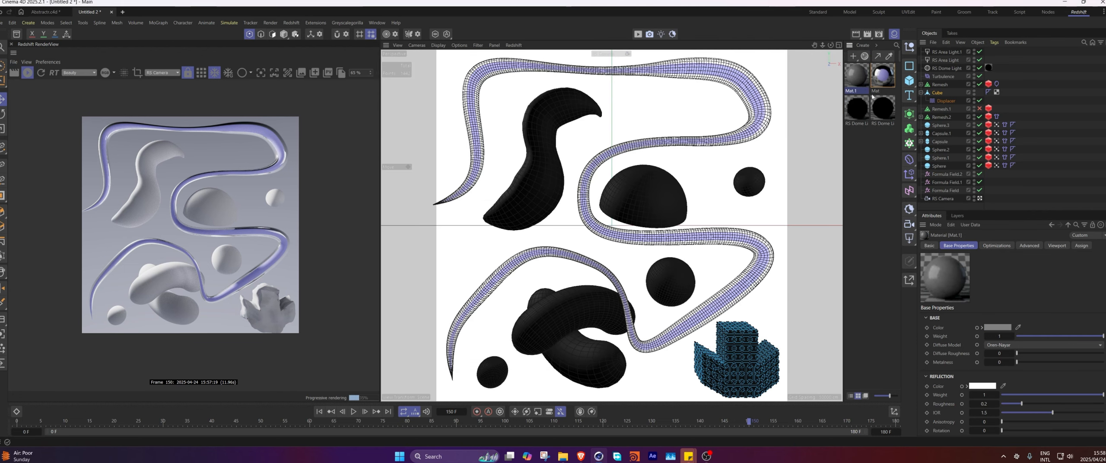
left_click_drag(843, 111, 580, 362)
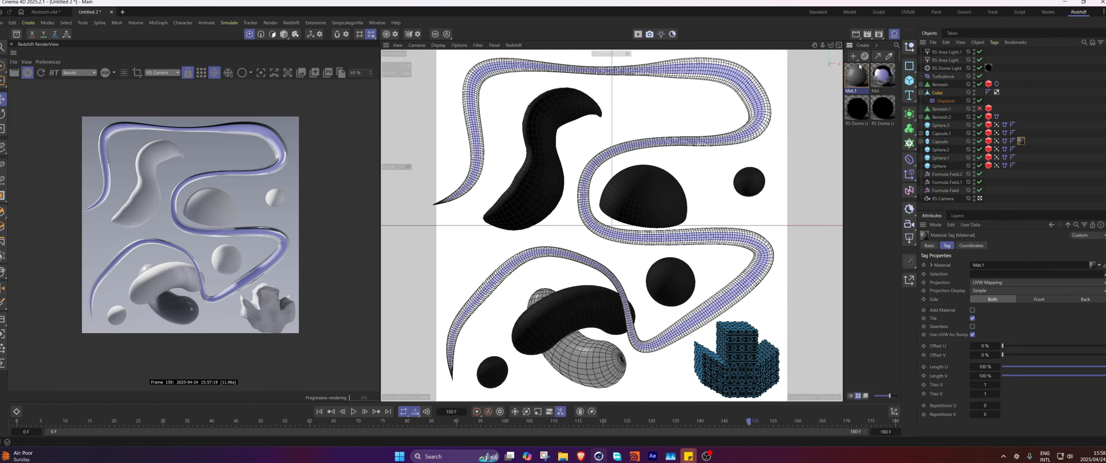
Make the new material glassy with transmission weight 1, reflection roughness about 0.053 and IOR about 1.869.
scroll(962, 363, "down", 5)
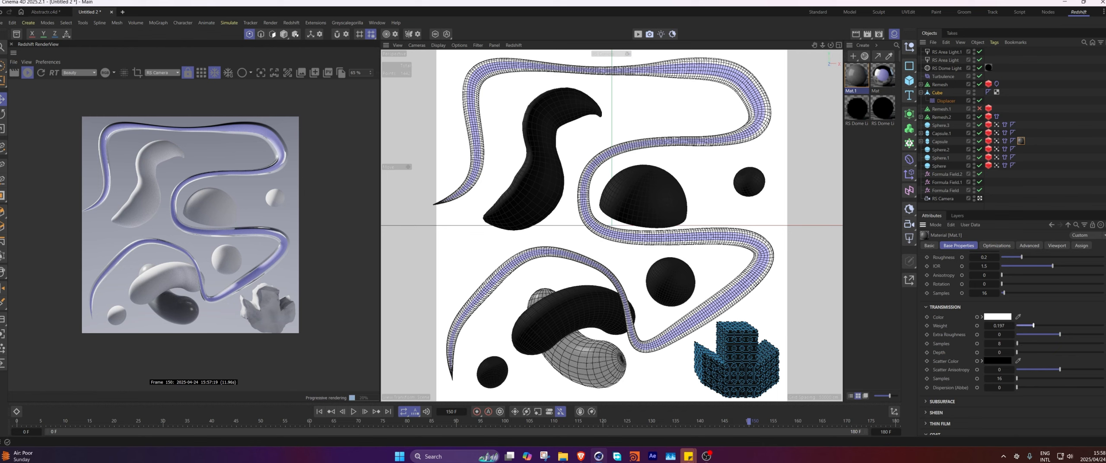
scroll(994, 341, "up", 5)
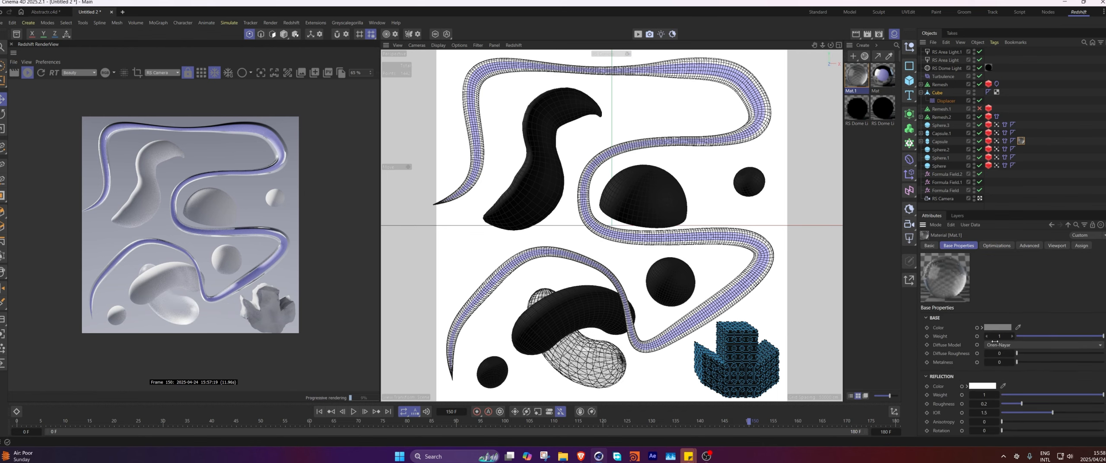
left_click_drag(1020, 404, 1006, 403)
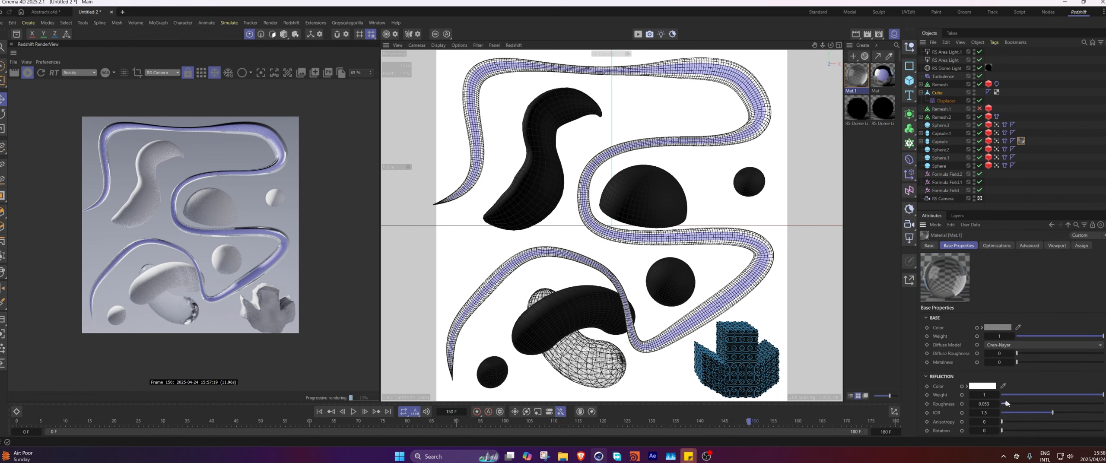
scroll(1006, 389, "down", 2)
mouse_move(1053, 315)
left_mouse_down()
mouse_move(1043, 315)
mouse_move(1065, 316)
left_mouse_up()
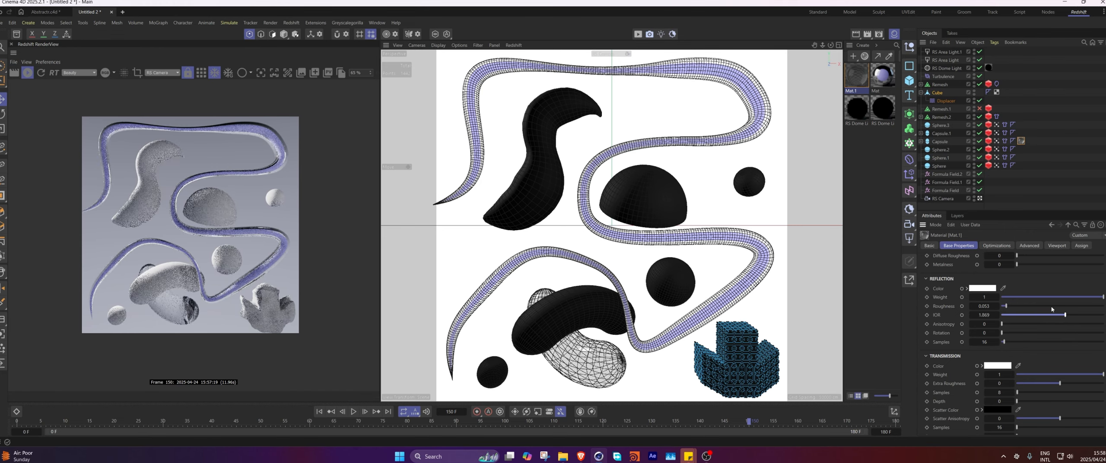
Open the glass material's node graph and add a Maxon Noise node.
double_click(855, 73)
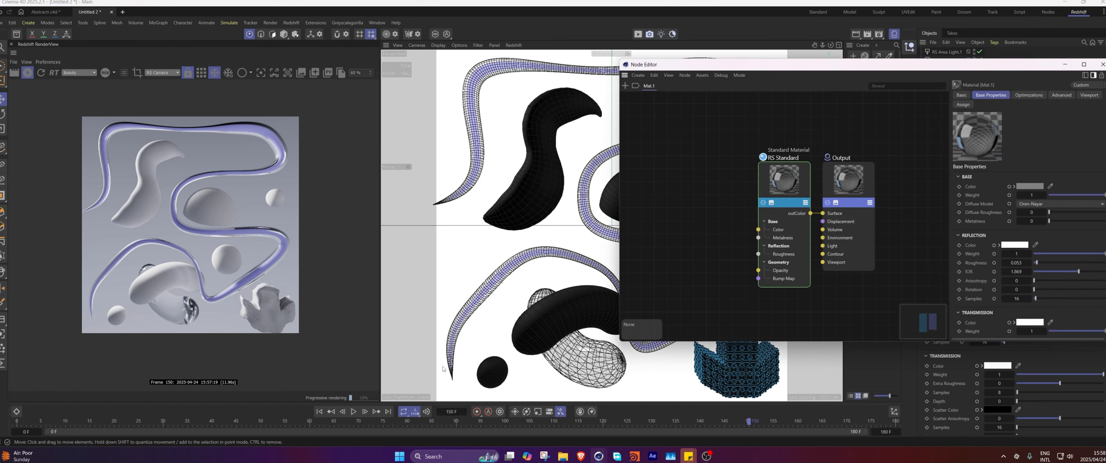
double_click(680, 227)
type("MAX")
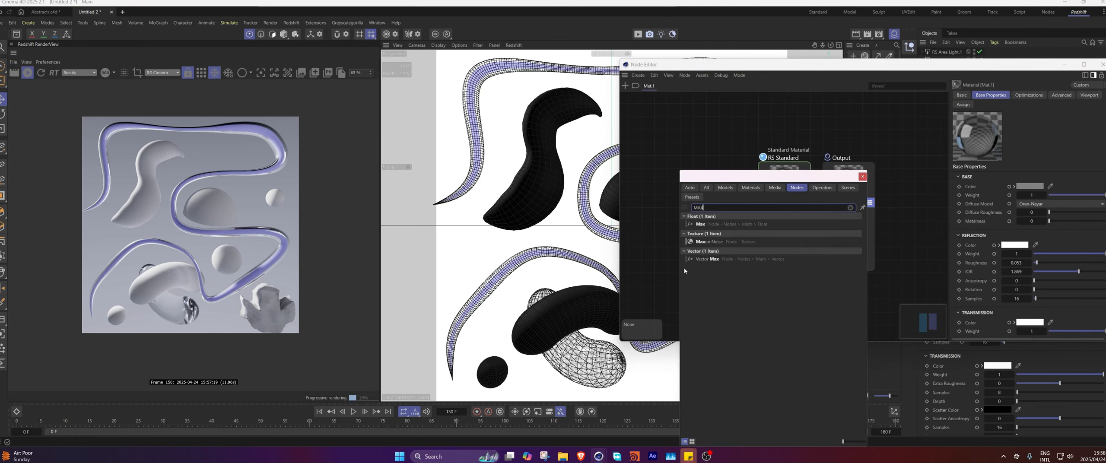
left_click(708, 241)
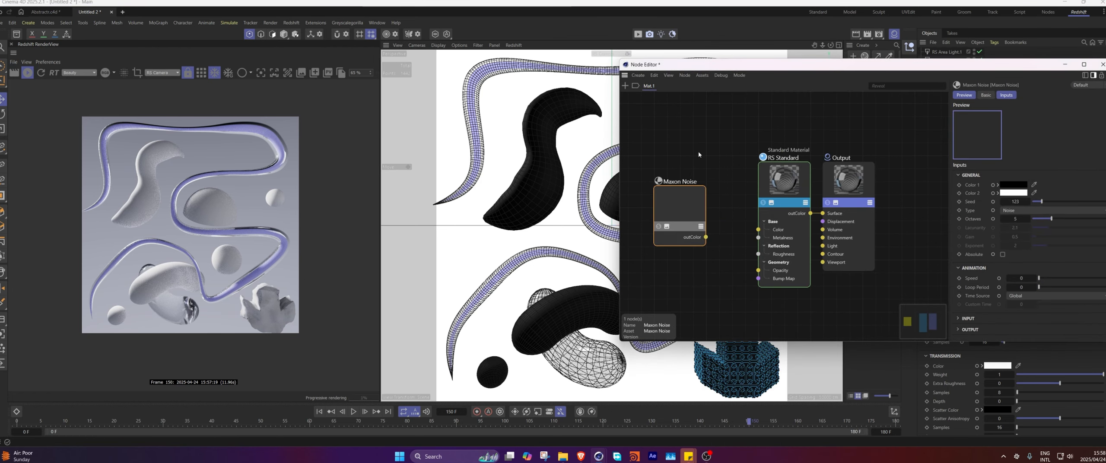
Add a Bump Map node and connect its output to the RS Standard node's Bump Map input.
double_click(698, 151)
type("BU")
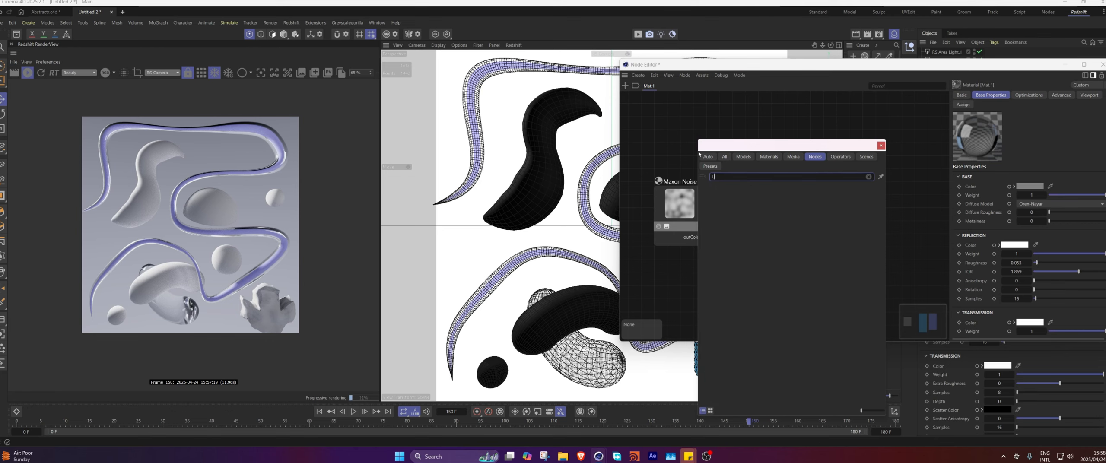
type("MP")
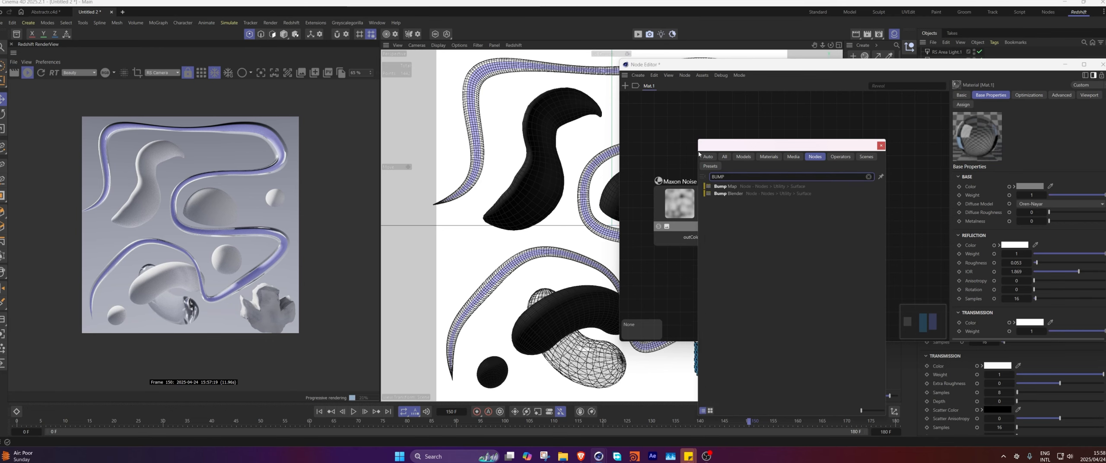
double_click(734, 186)
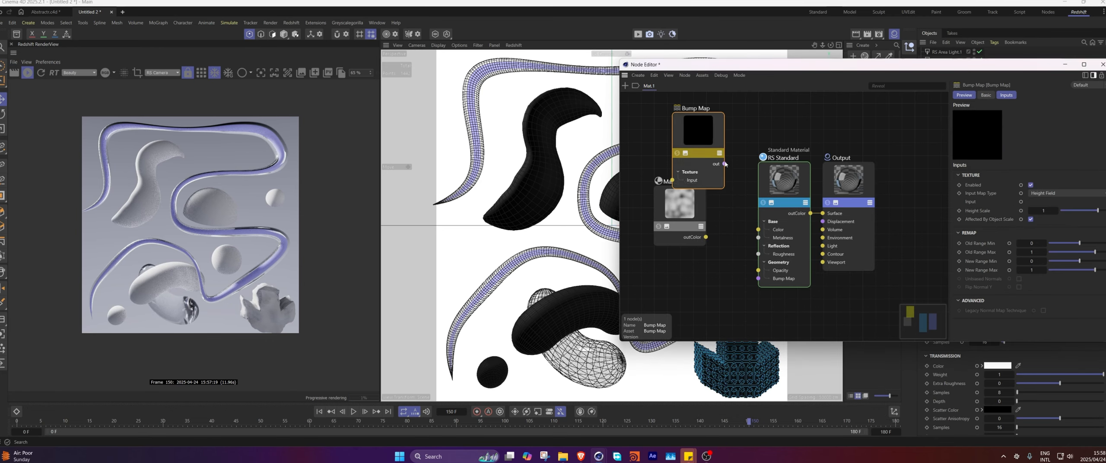
left_click_drag(725, 163, 759, 279)
Arrange the Bump Map and Maxon Noise nodes and connect the noise color output to the bump map's texture input.
left_click_drag(684, 153, 702, 264)
left_click_drag(674, 226, 661, 225)
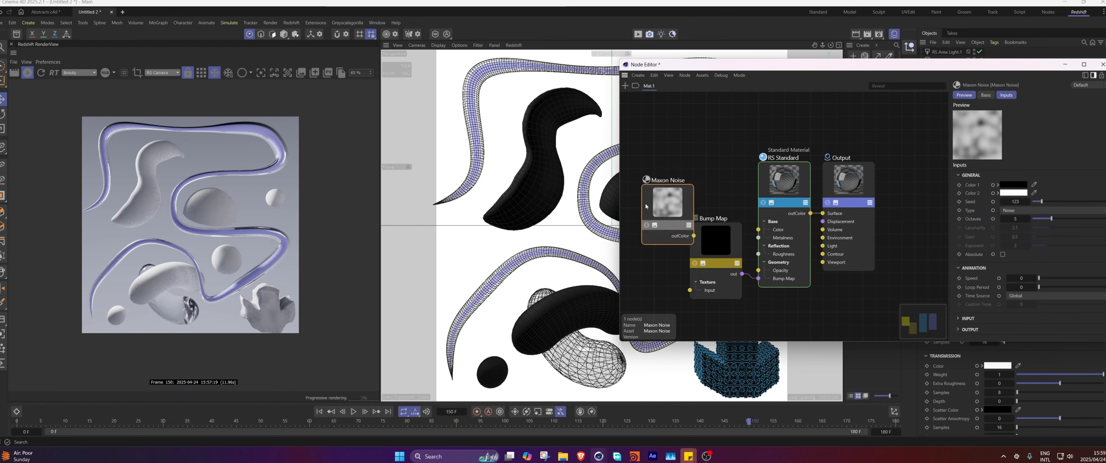
left_click_drag(694, 283, 690, 290)
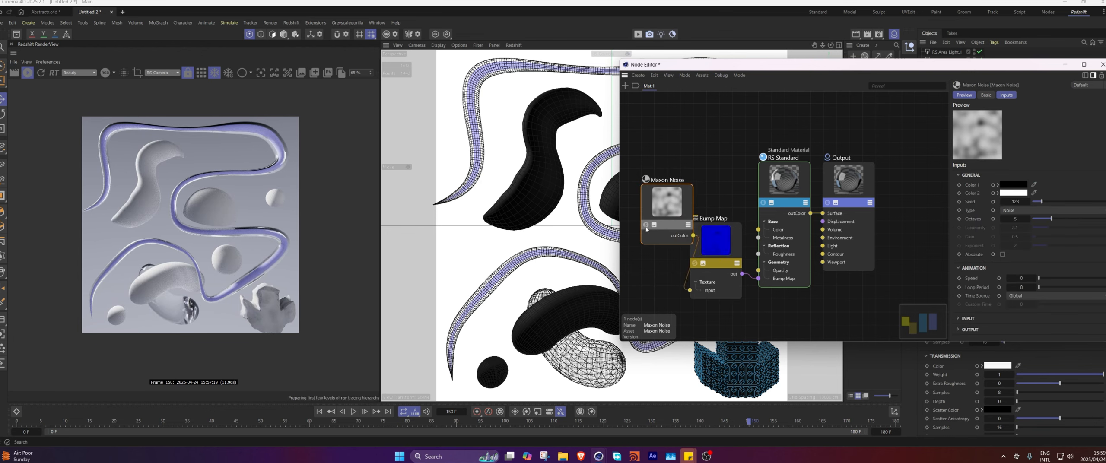
Isolate the Maxon Noise, try types such as Cranal, Luka and Noise, and inspect the resulting bump on the capsule in the render.
left_click(645, 225)
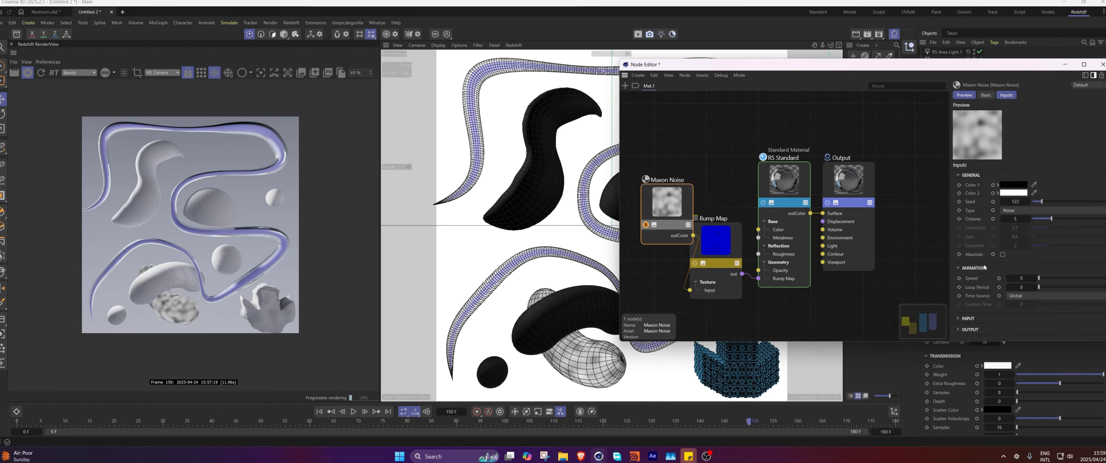
left_click(1037, 210)
left_click(1028, 195)
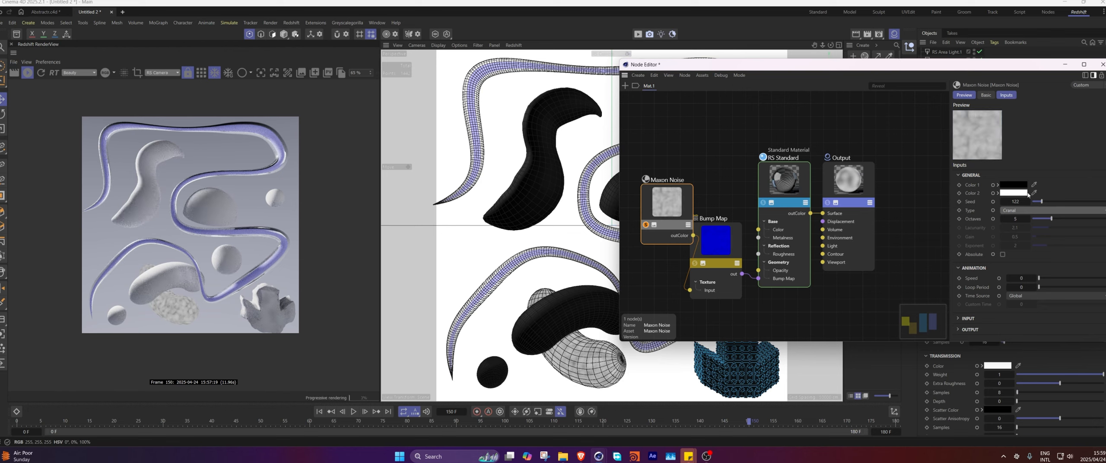
key("Down")
key("Down")
key("Down")
key("Down")
key("Down")
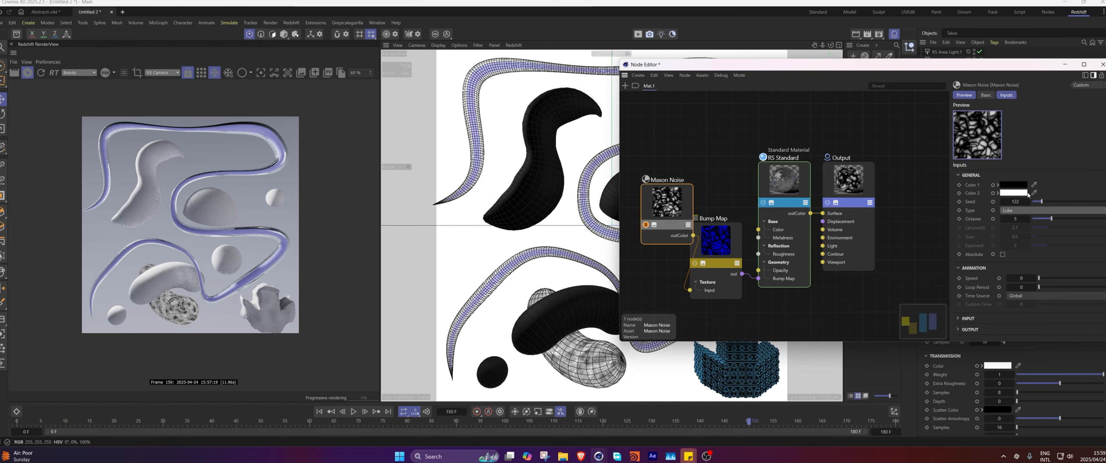
key("Down")
key("Down")
key("Down")
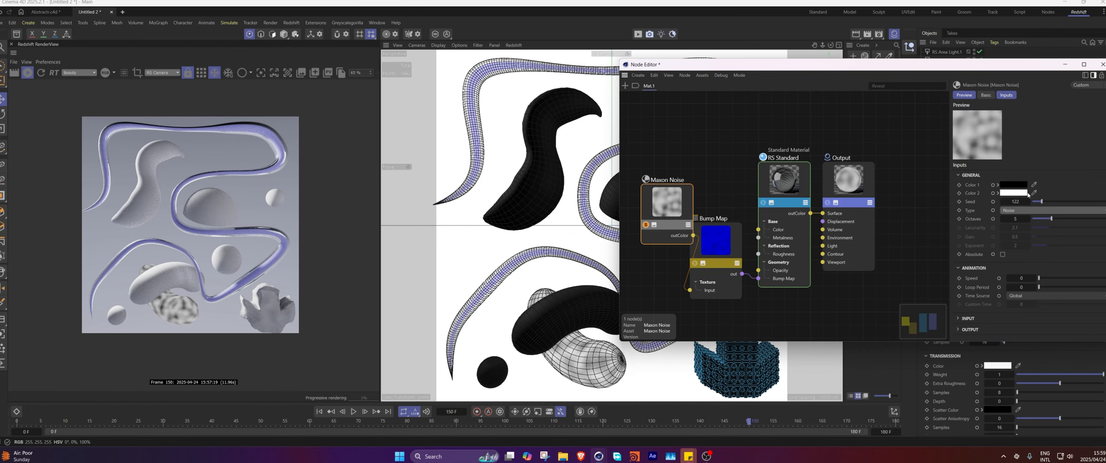
key("Down")
key("Down")
key("Down")
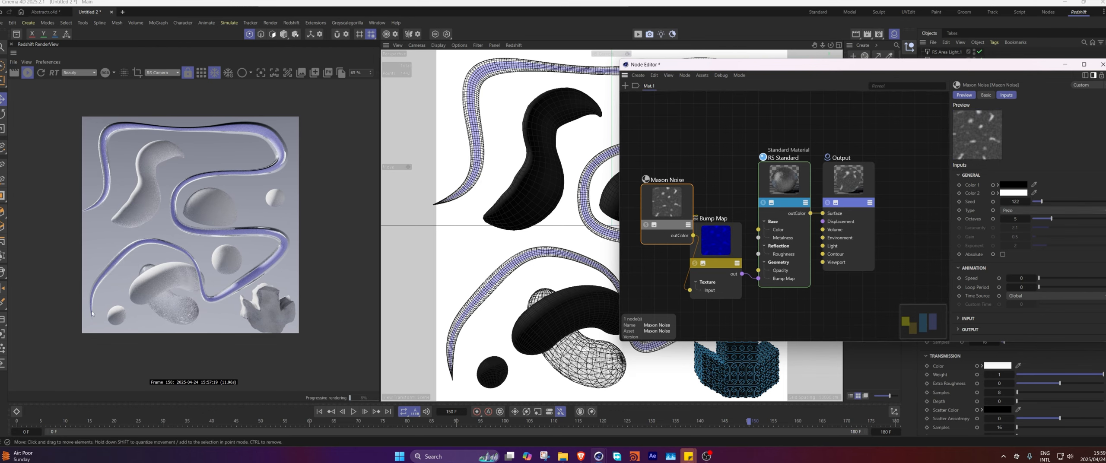
scroll(92, 313, "up", 5)
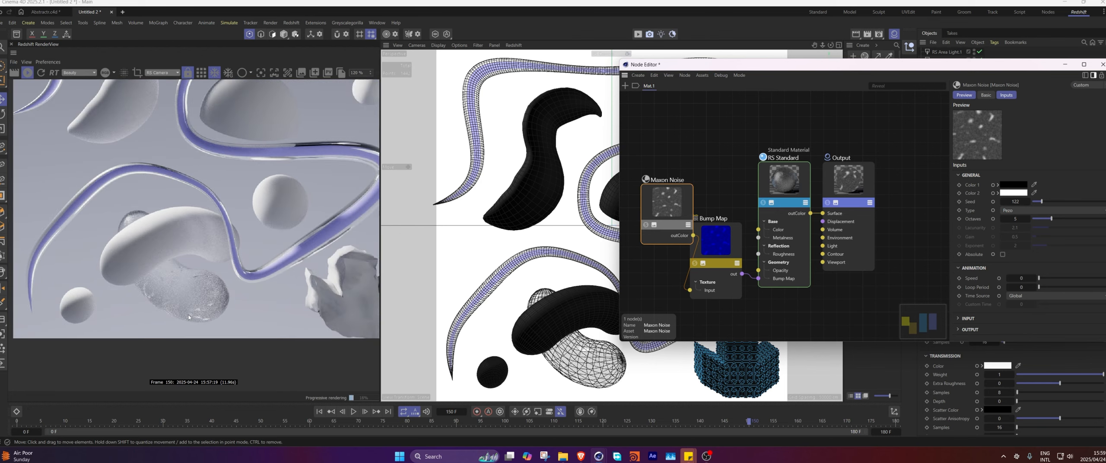
scroll(189, 318, "down", 1)
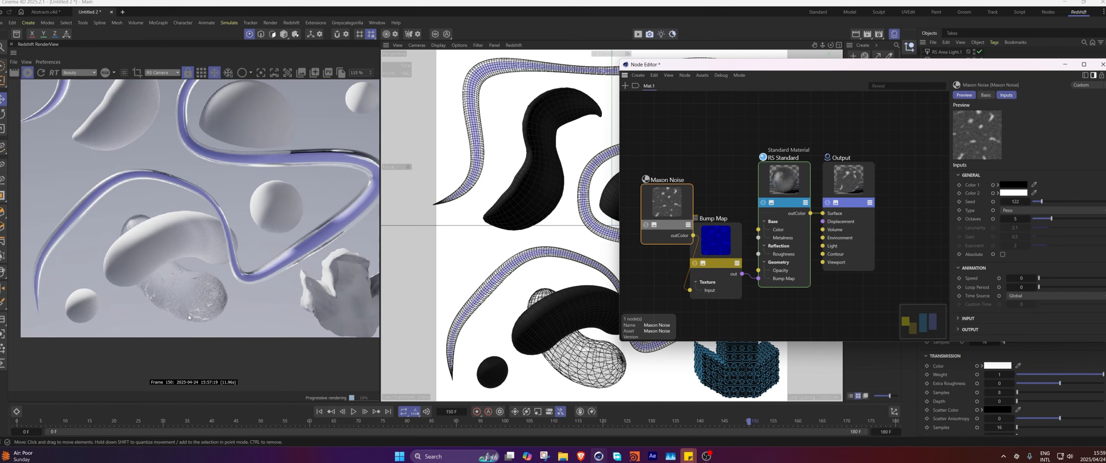
Isolate the Maxon Noise in the render again and set its noise type to Stupl.
left_click(645, 226)
left_click(1033, 210)
left_click(1020, 290)
left_click(1019, 297)
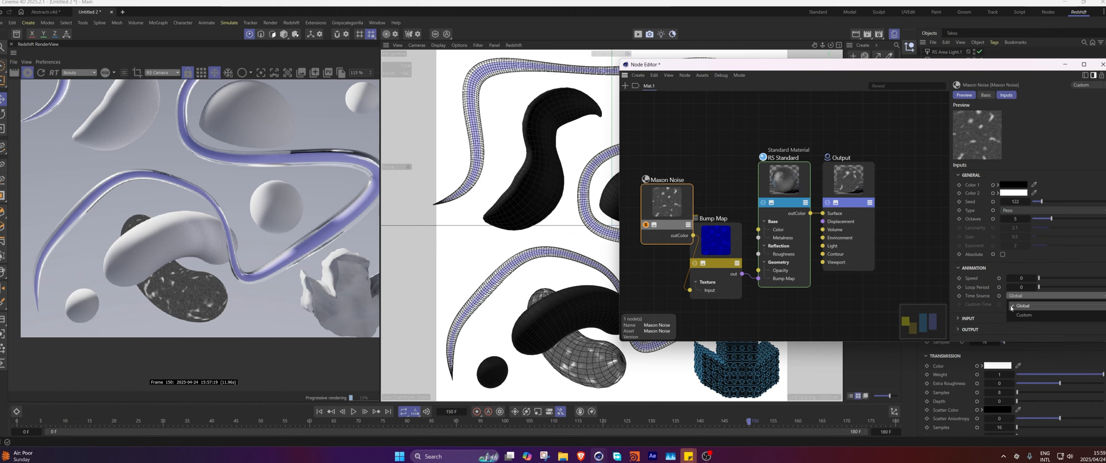
left_click(1033, 210)
left_click(1020, 322)
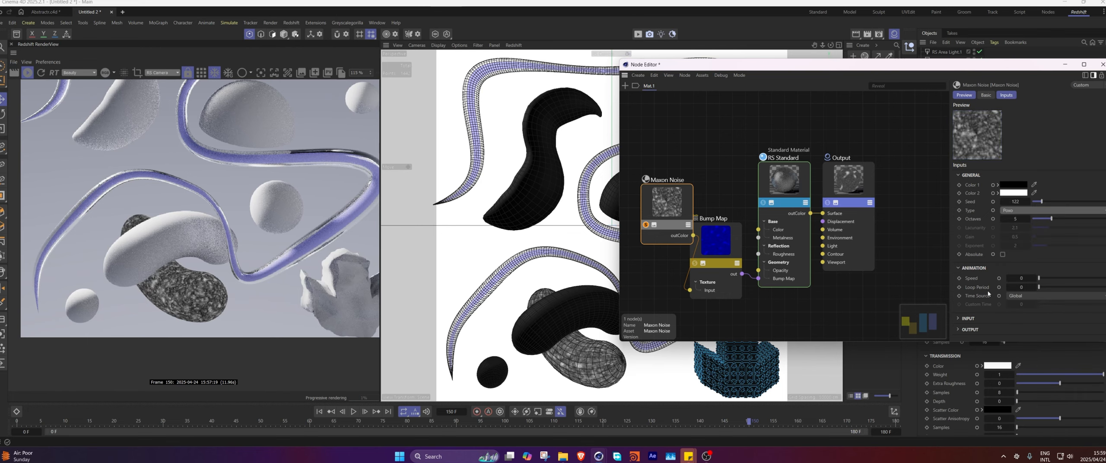
key("Up")
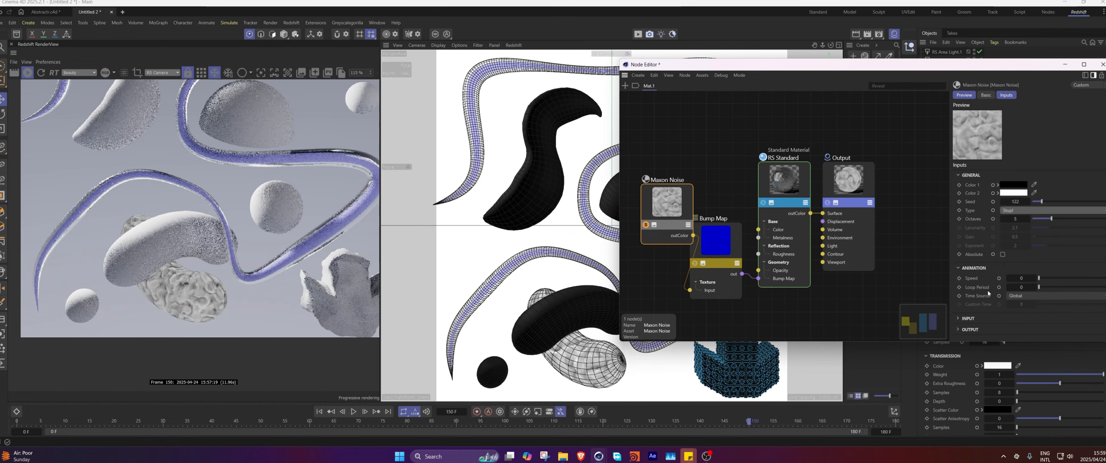
Set the Maxon Noise's overall input scale to 500 and turn off its isolated preview.
left_click(968, 318)
scroll(997, 290, "down", 2)
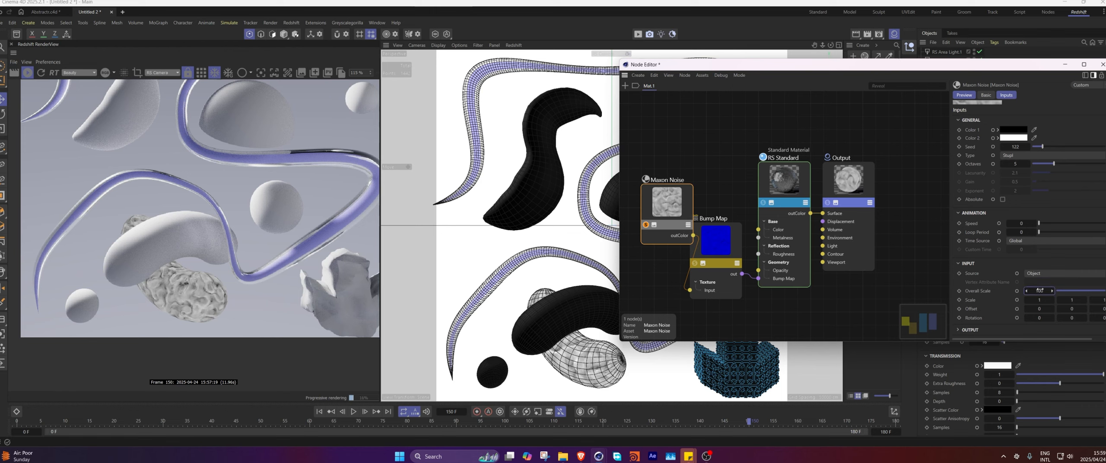
type("500")
key("Return")
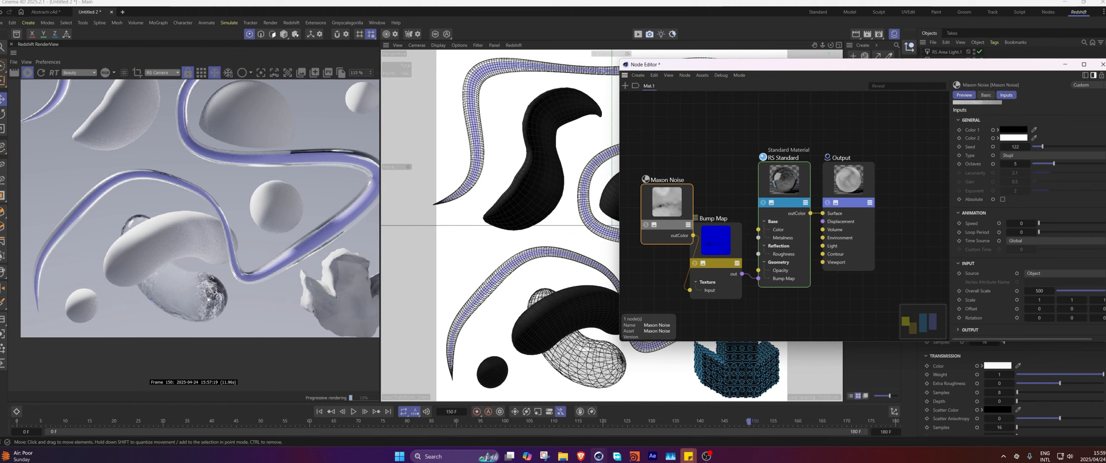
Tint the RS Standard node's transmission color pale blue with hue 216° and saturation 14%, and close the Node Editor.
left_click(799, 219)
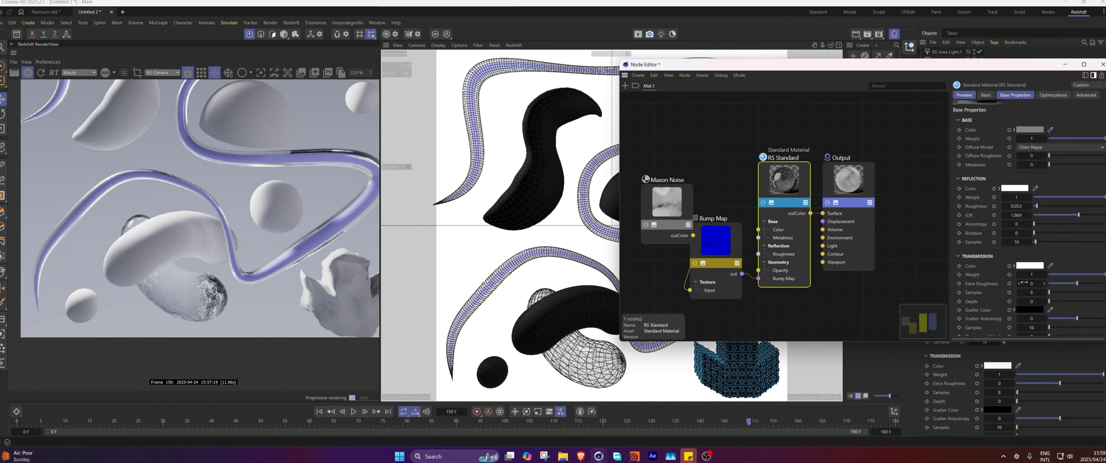
scroll(979, 264, "down", 3)
left_click(1029, 217)
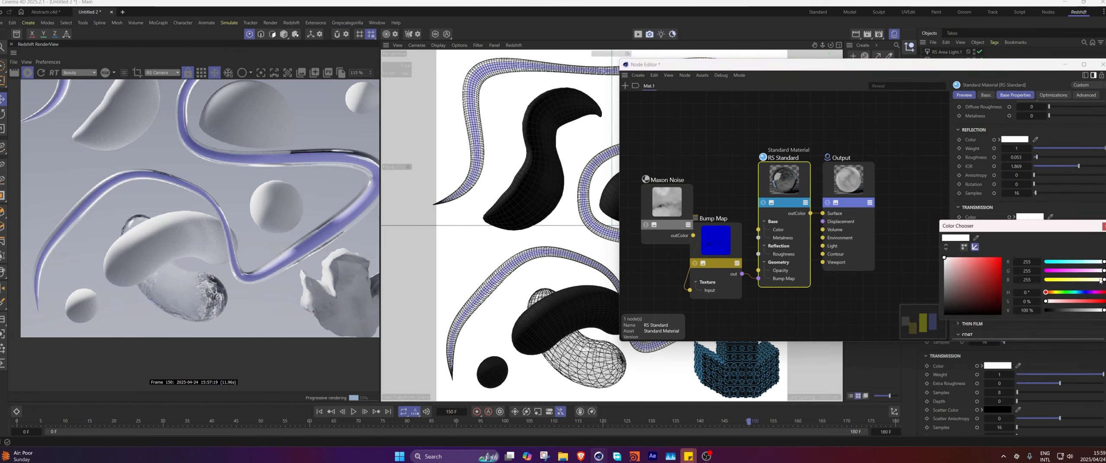
left_click(1079, 292)
left_click(1054, 302)
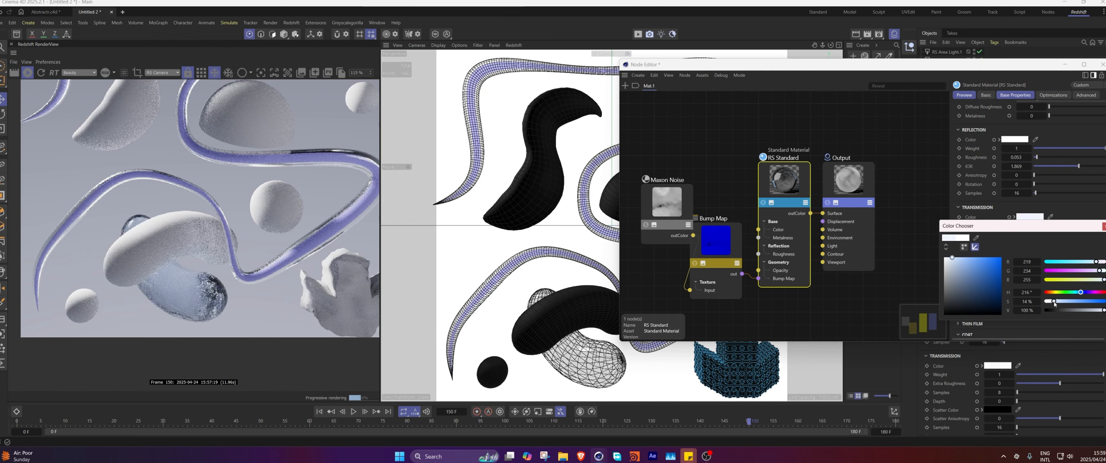
scroll(252, 211, "down", 5)
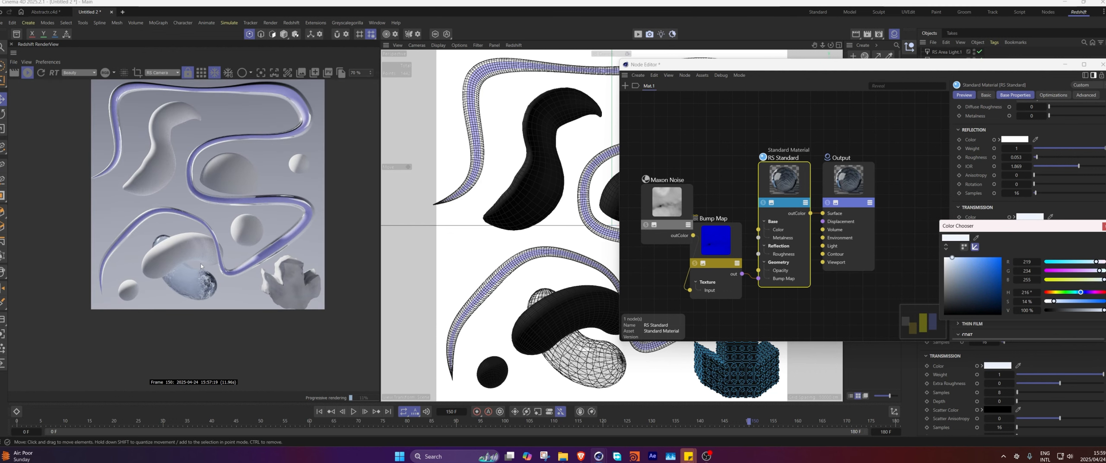
left_click(1102, 64)
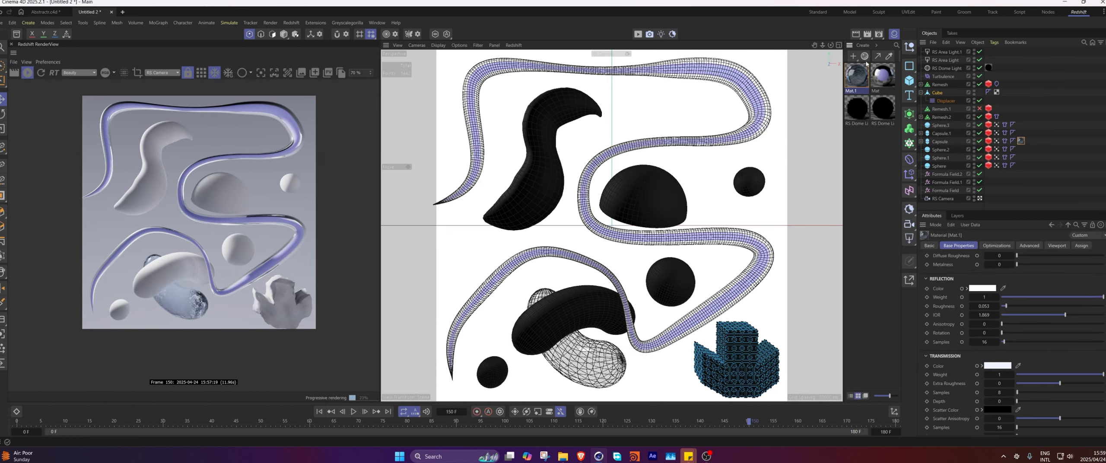
Duplicate the blue glass material and assign the glass shading to the upper capsule.
left_click_drag(855, 77, 855, 77, "ctrl")
left_click(1058, 84)
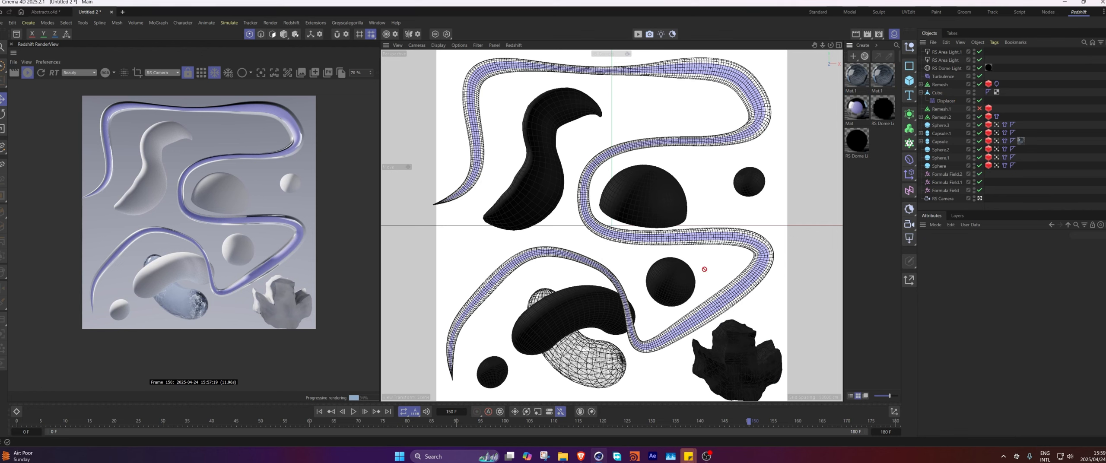
left_click_drag(555, 322, 556, 322)
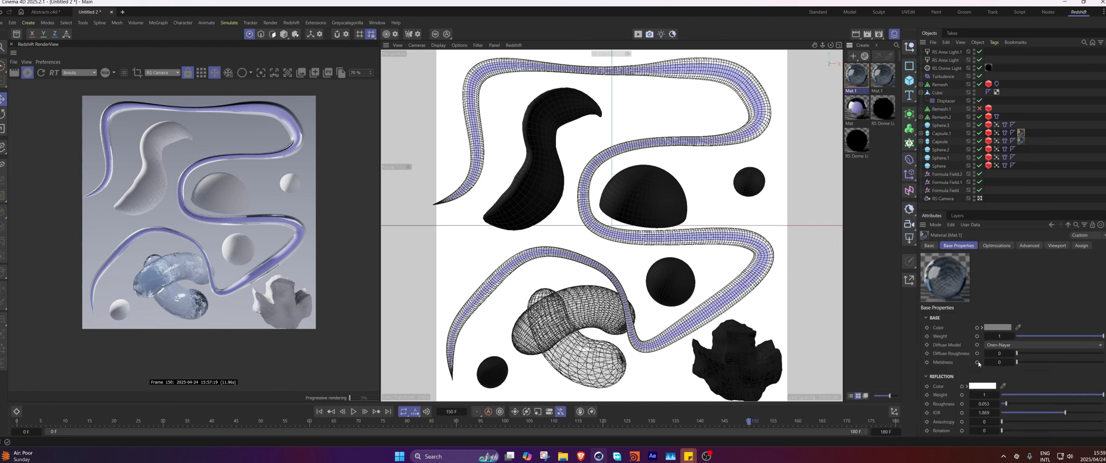
Darken the duplicated glass material's transmission color to black.
scroll(978, 359, "down", 2)
left_click(997, 317)
left_click(917, 409)
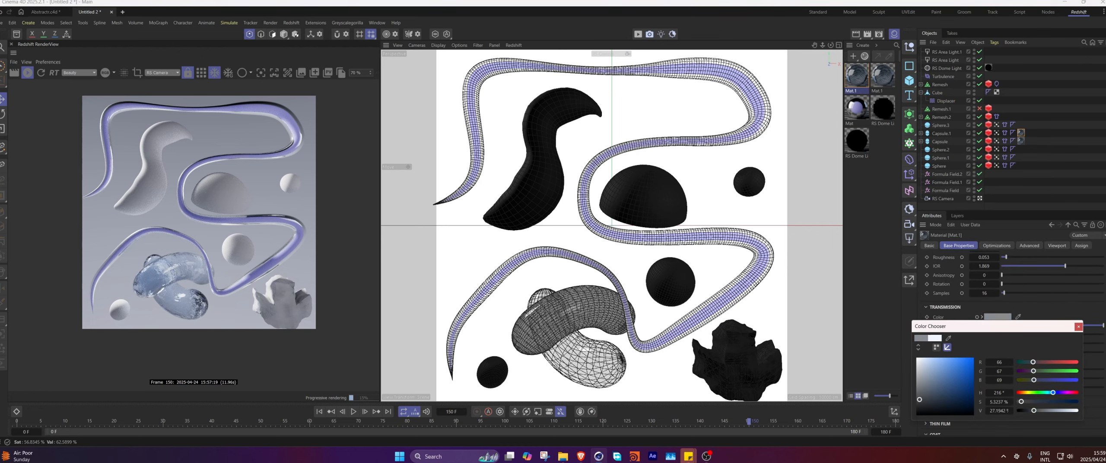
left_click_drag(917, 409, 915, 418)
left_click(1079, 327)
scroll(1023, 313, "up", 2)
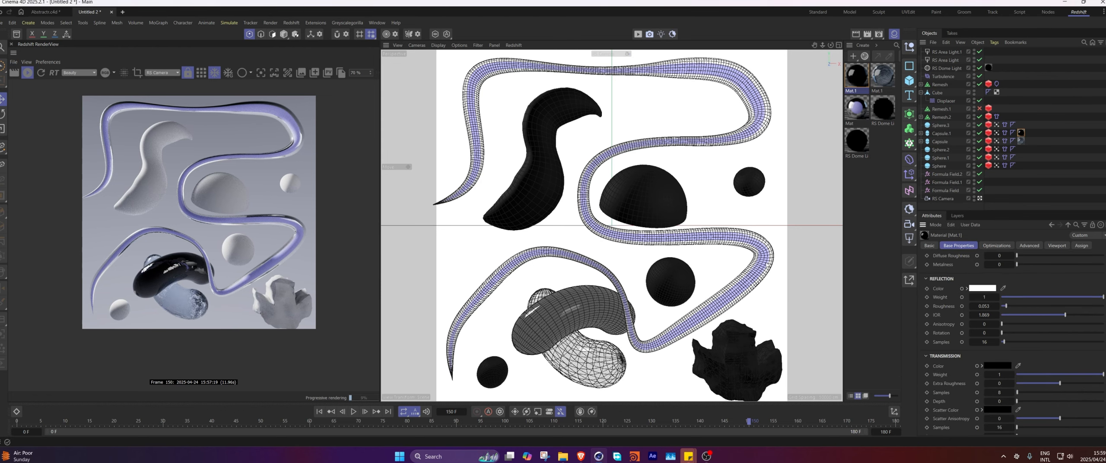
In the black material's node graph, connect the Maxon Noise outColor to the RS Standard node's reflection roughness.
double_click(856, 77)
left_click_drag(667, 203, 635, 150)
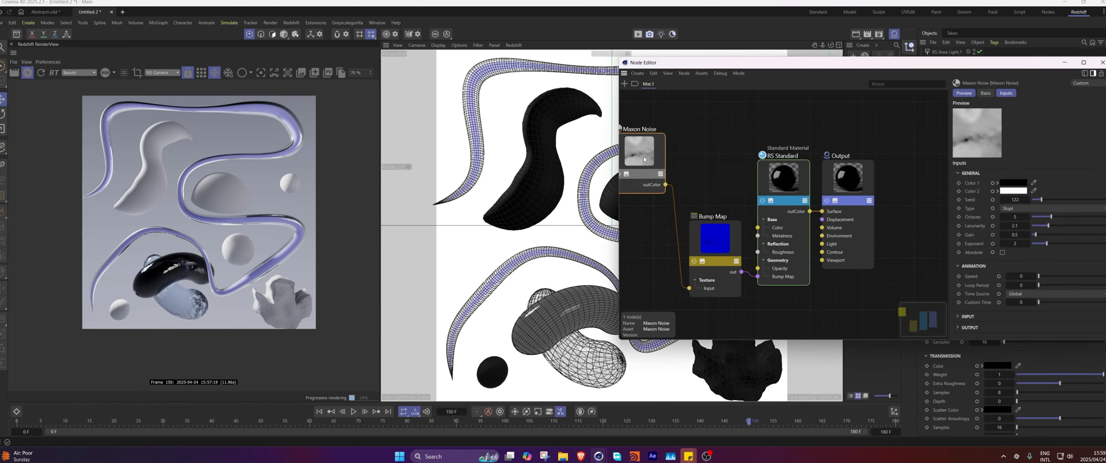
left_click_drag(661, 180, 757, 252)
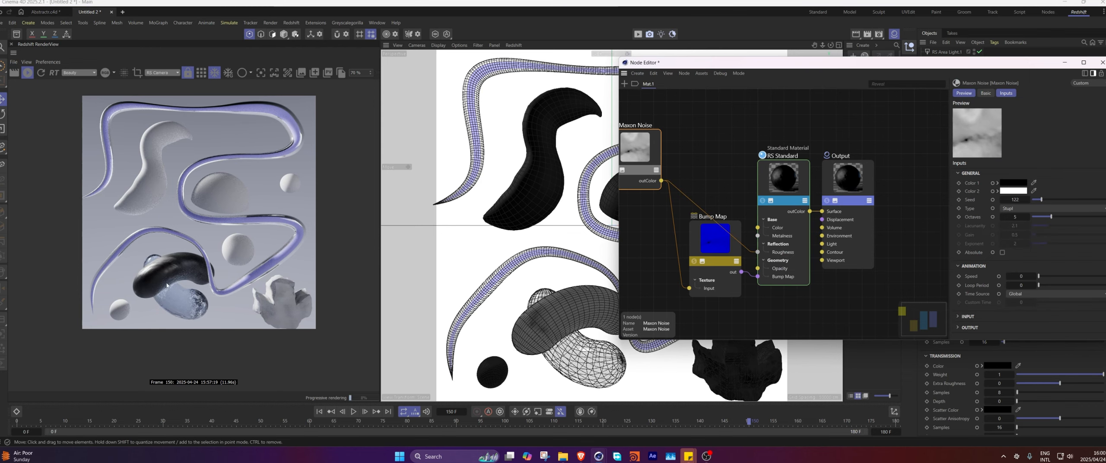
Set the RS Standard node's coat weight to 0.772 and close the Node Editor.
left_click(778, 176)
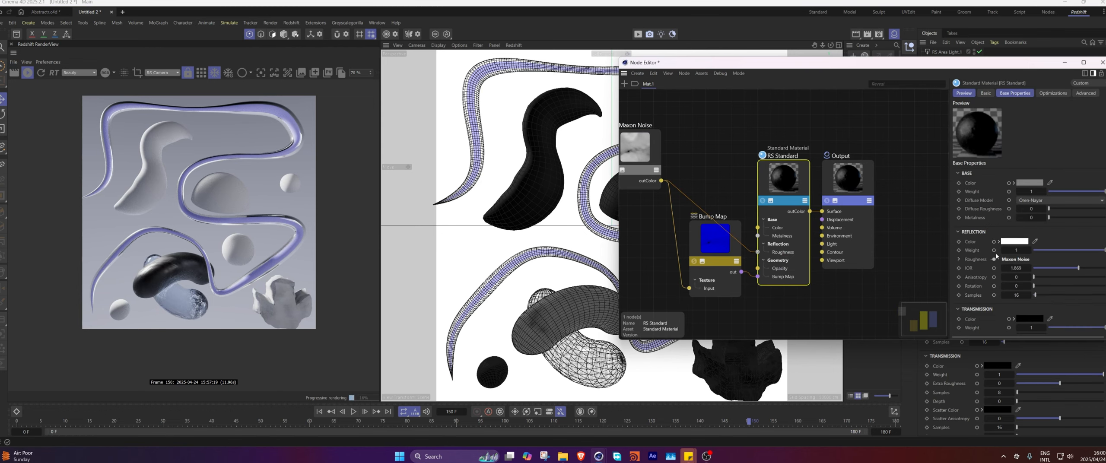
scroll(1032, 256, "down", 5)
left_click_drag(1036, 260, 1104, 259)
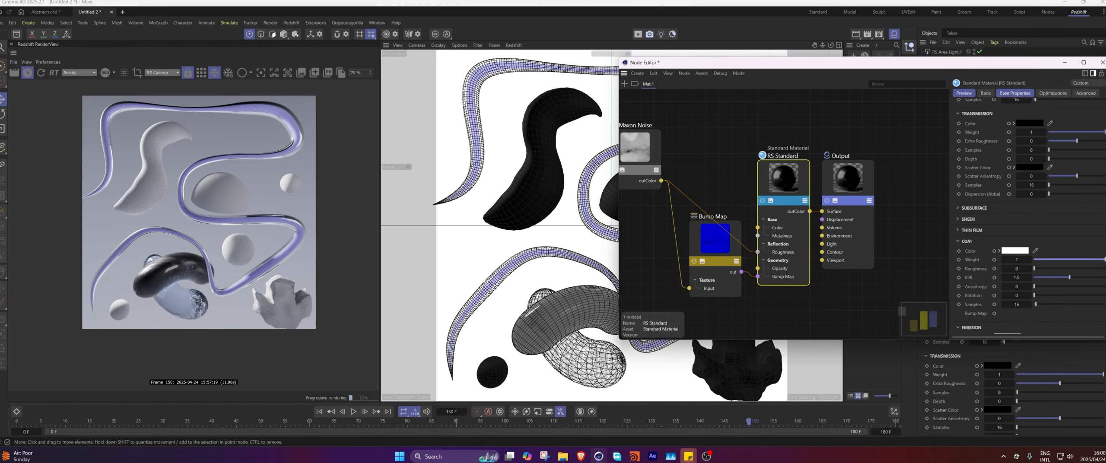
left_click(1089, 259)
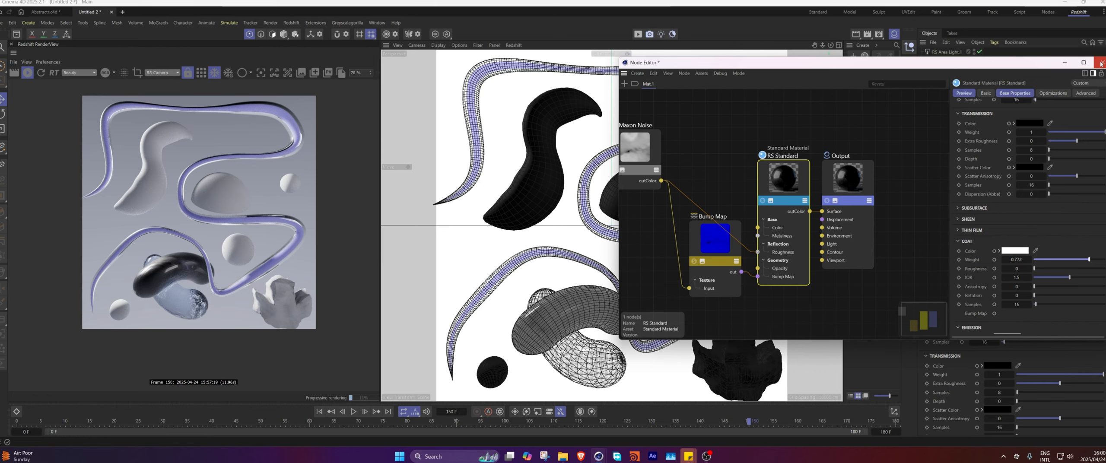
left_click(1100, 63)
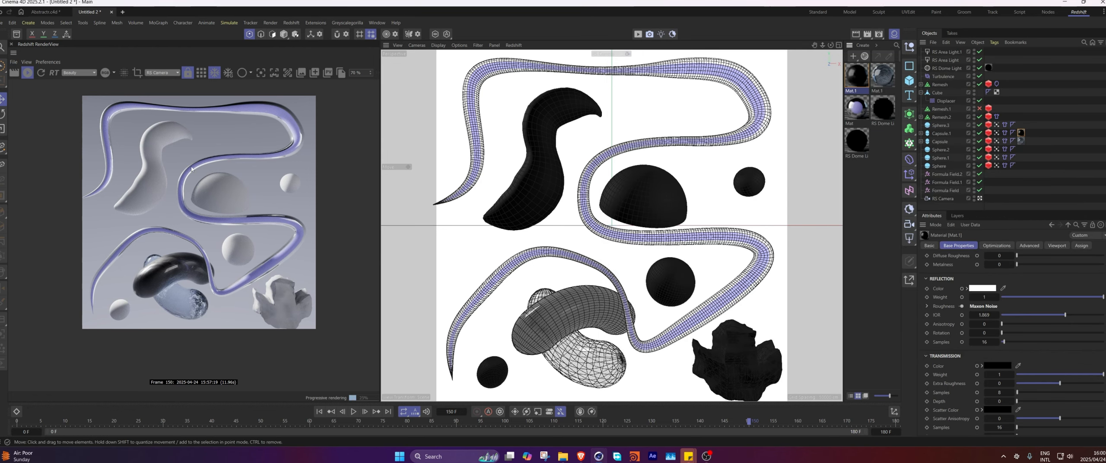
Create a new standard material, assign it to the curved tapered shape, and copy a lilac hex code from the Coolors trending palettes.
double_click(882, 182)
left_click_drag(537, 141, 540, 142)
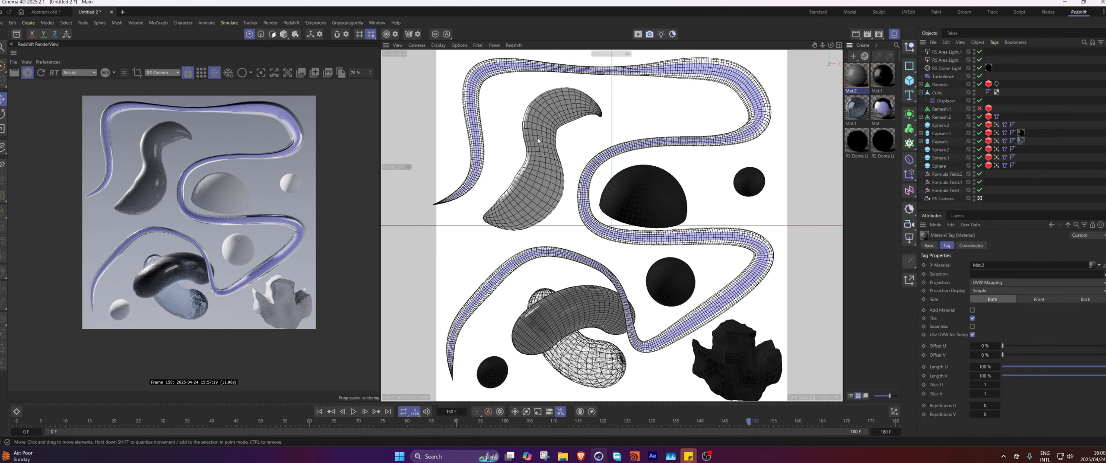
left_click(581, 456)
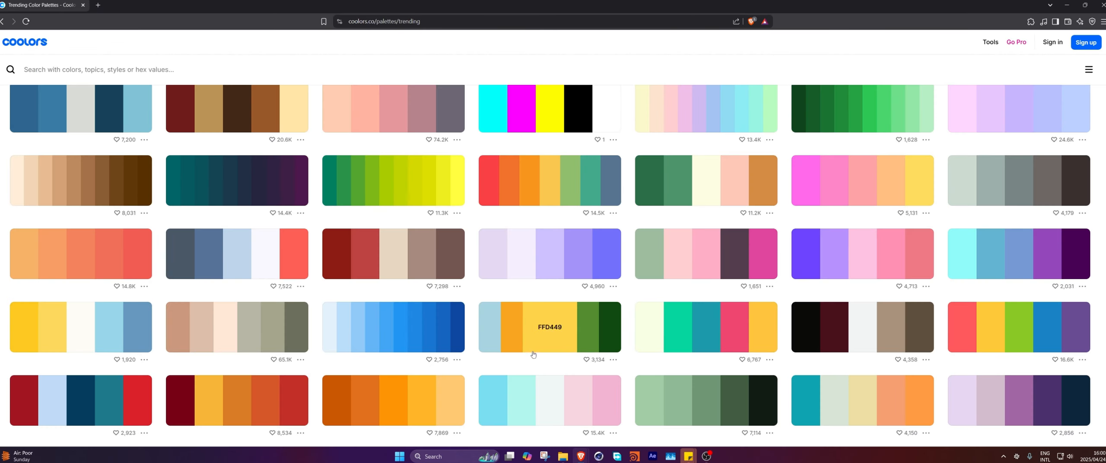
left_click(565, 257)
key("alt+Tab")
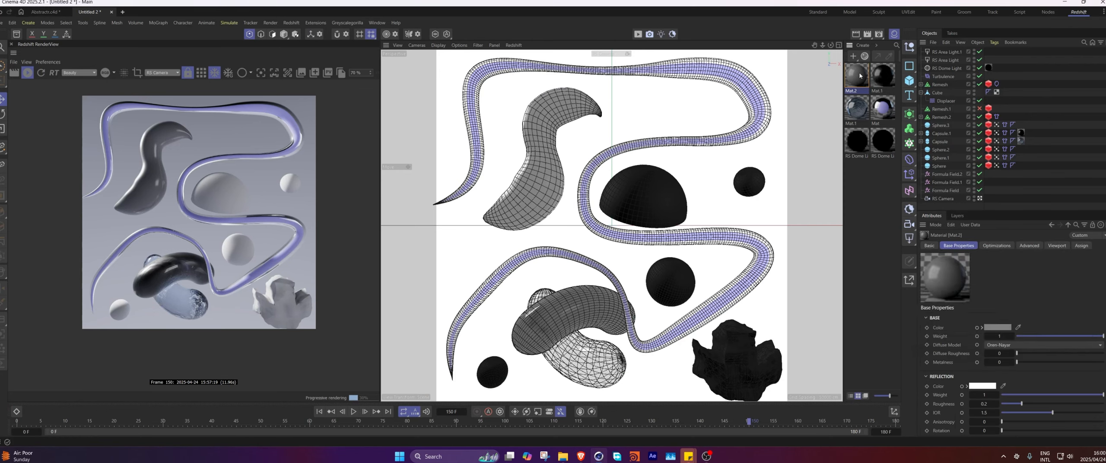
Set the new material's base color to hex A594F9 and raise its saturation to 100%.
double_click(856, 75)
left_click(1034, 188)
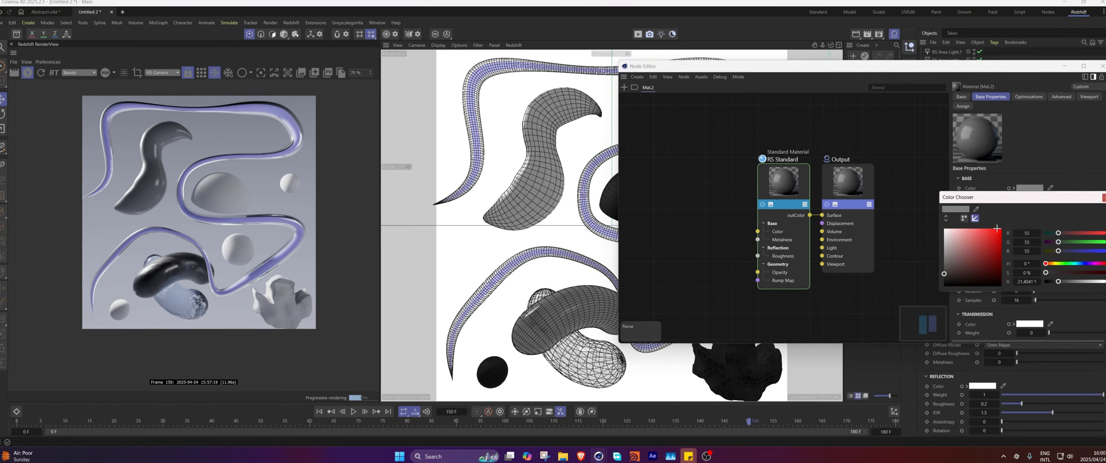
left_click(946, 219)
left_click(1041, 219)
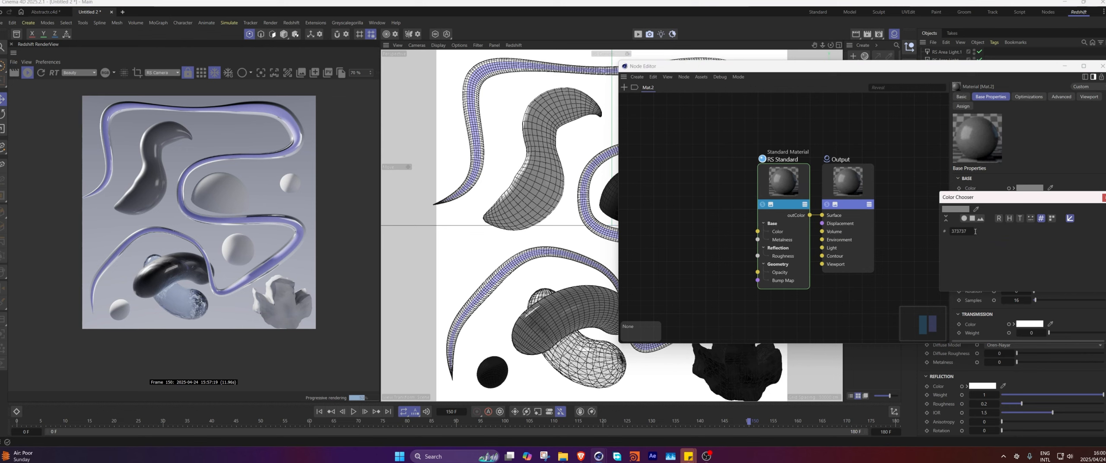
key("ctrl+v")
key("Return")
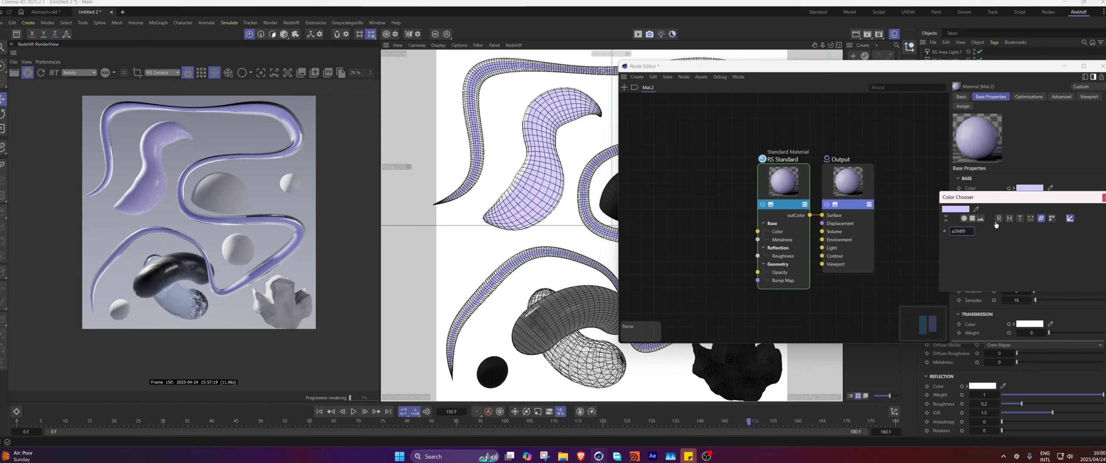
left_click(1009, 219)
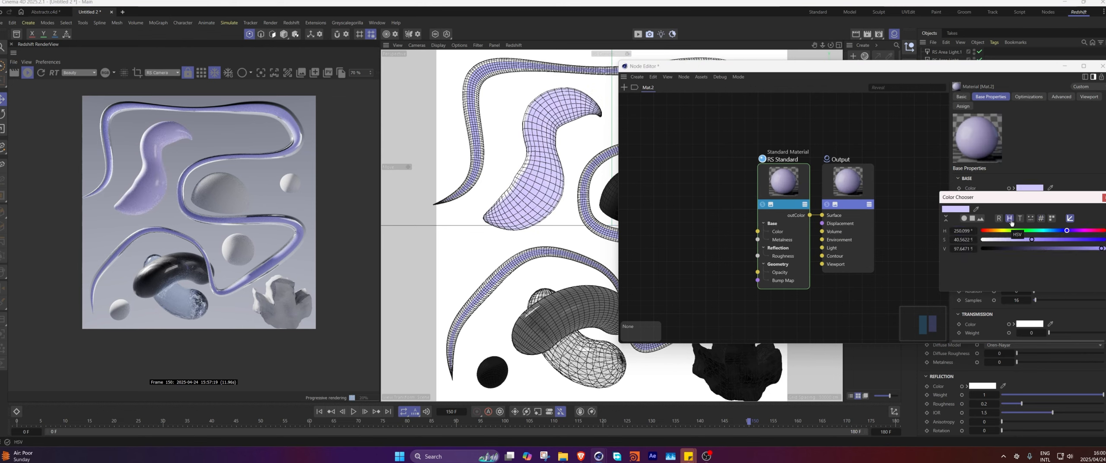
left_click_drag(1032, 239, 1105, 241)
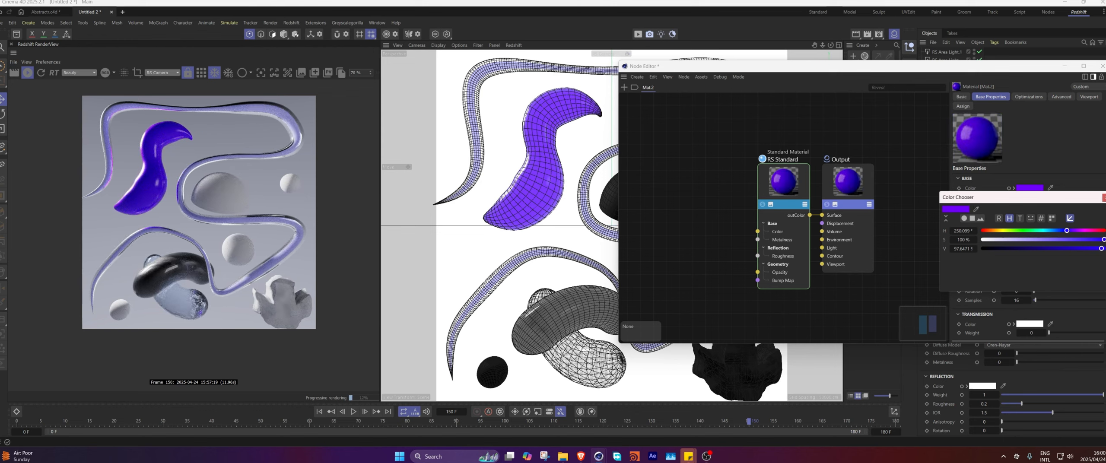
Set the material's subsurface color to hex A594F9 with saturation at 100%, and close the Node Editor.
scroll(965, 233, "down", 5)
scroll(968, 259, "up", 4)
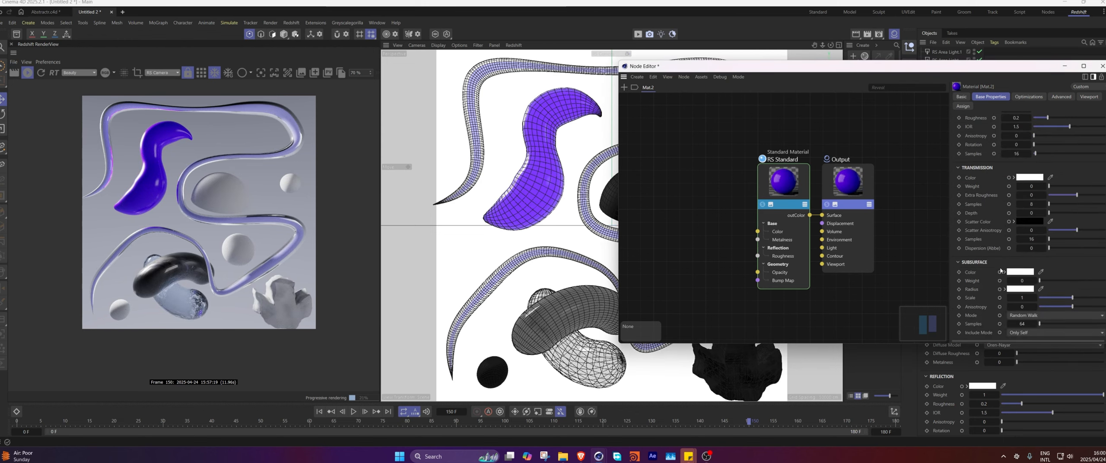
scroll(983, 259, "down", 4)
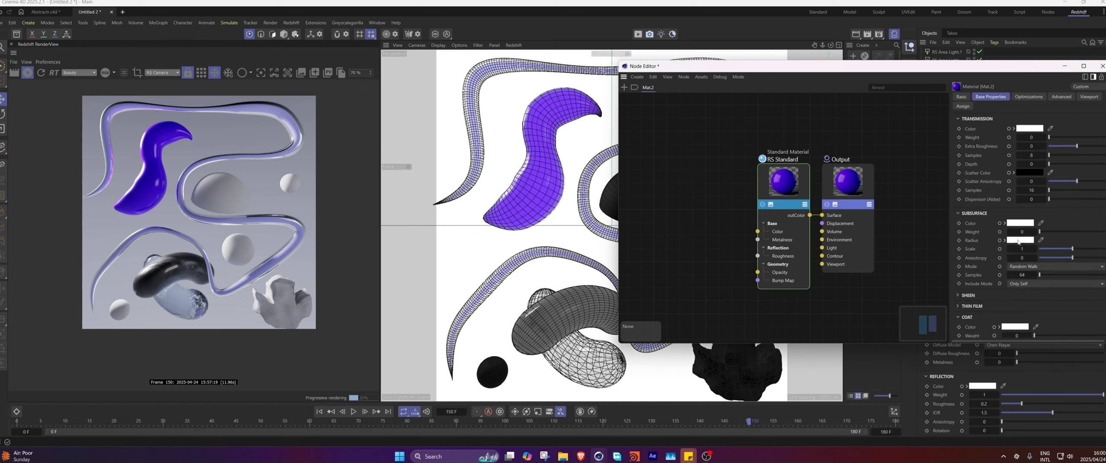
left_click(1016, 224)
left_click(941, 254)
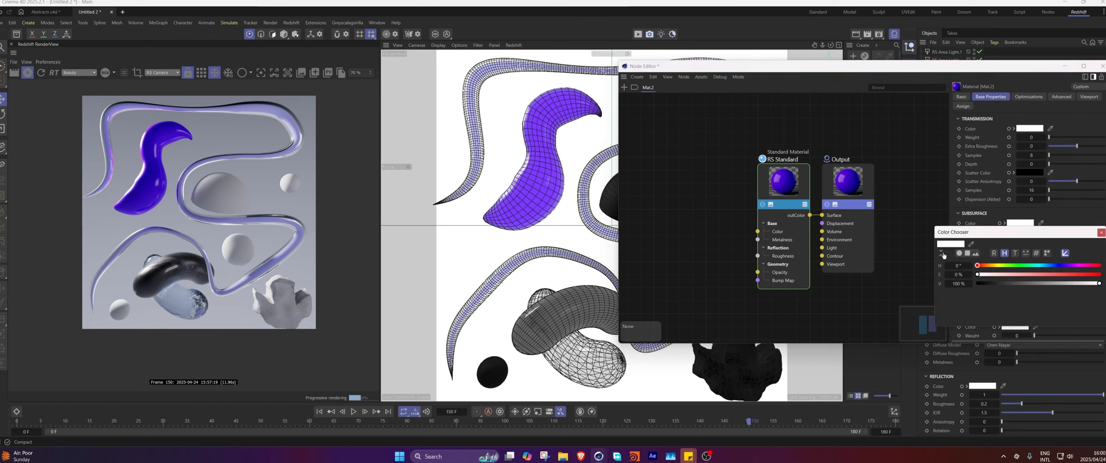
left_click(1038, 256)
double_click(958, 266)
key("ctrl+v")
left_click(1029, 289)
left_click(1003, 256)
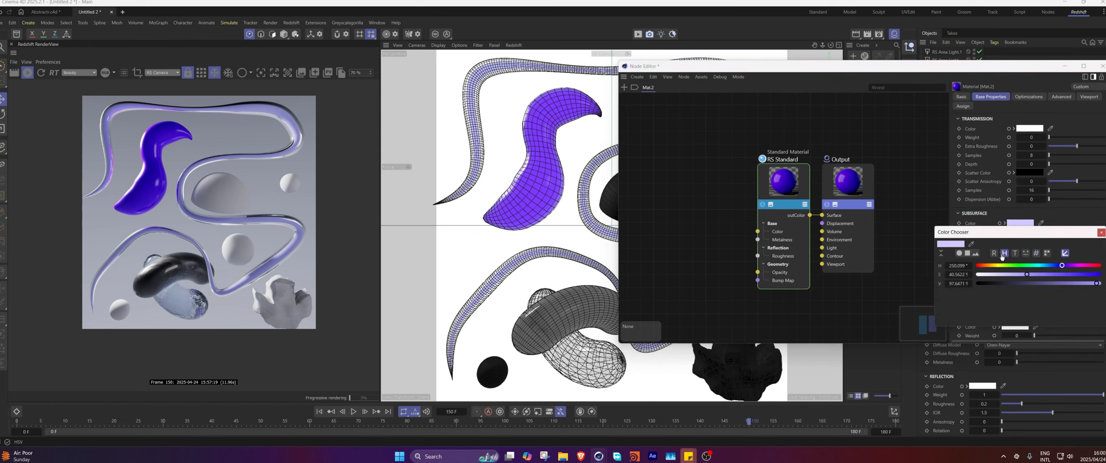
left_click_drag(1027, 274, 1101, 276)
left_click(1101, 233)
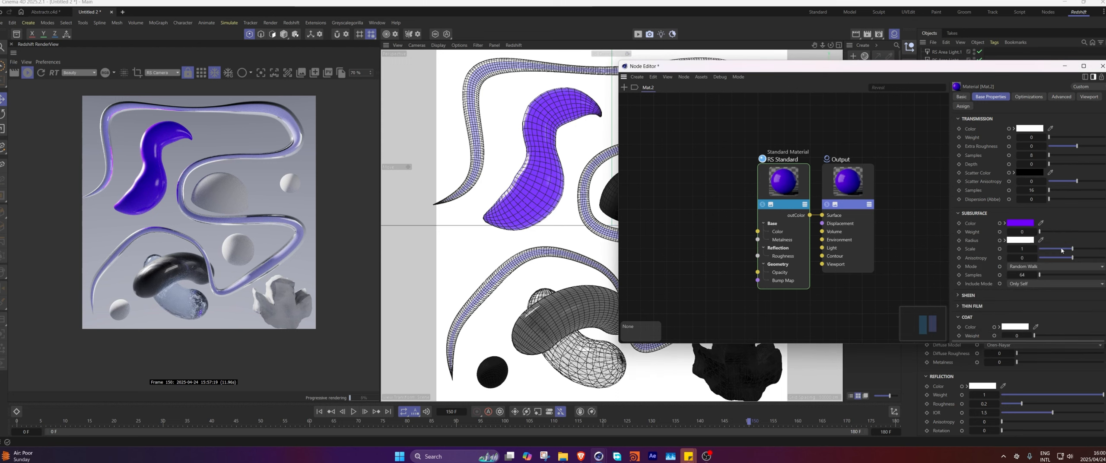
left_click(1102, 66)
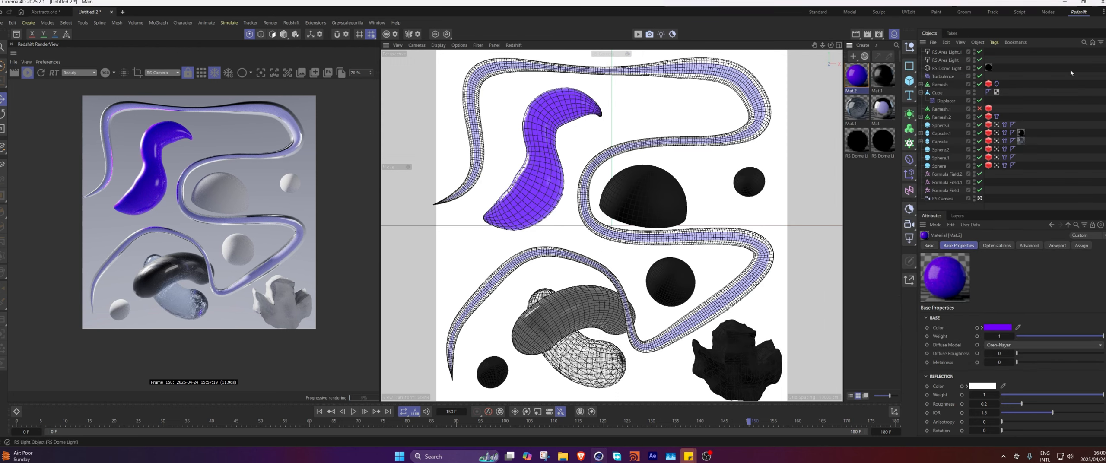
Play the simulation to frame 59, stop it, and restart the Redshift live render.
left_click(353, 412)
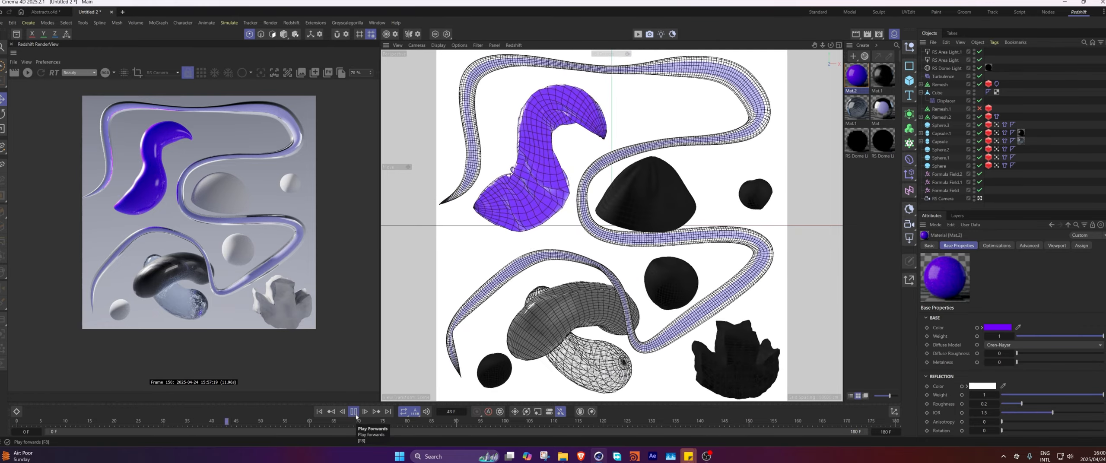
left_click(354, 412)
left_click(27, 73)
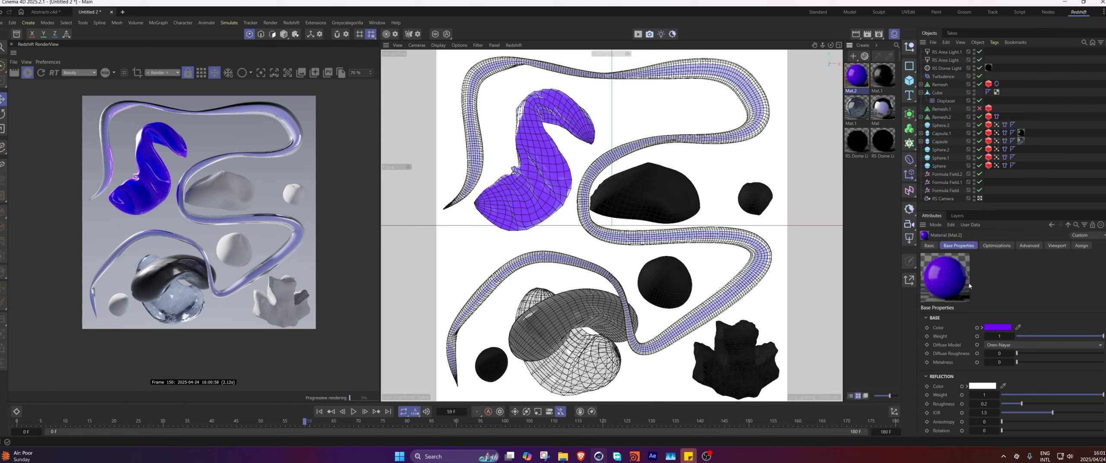
Set the purple material's subsurface weight to 1 and its subsurface scale to 5.
scroll(969, 286, "down", 10)
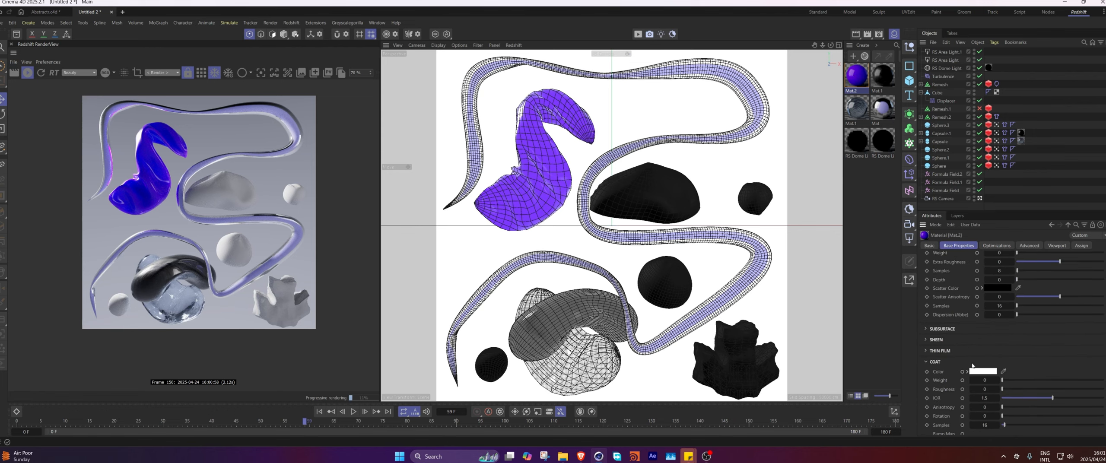
left_click(940, 328)
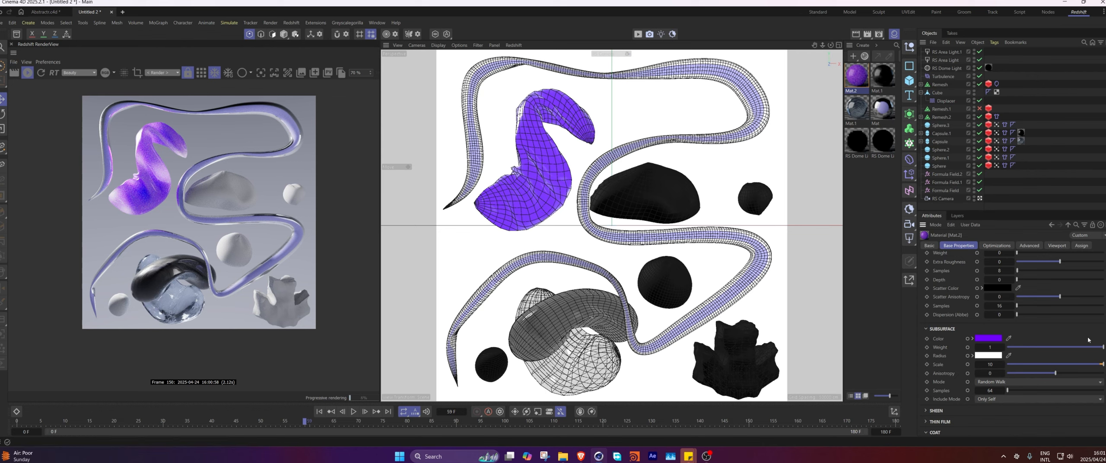
double_click(989, 365)
type("5")
key("Return")
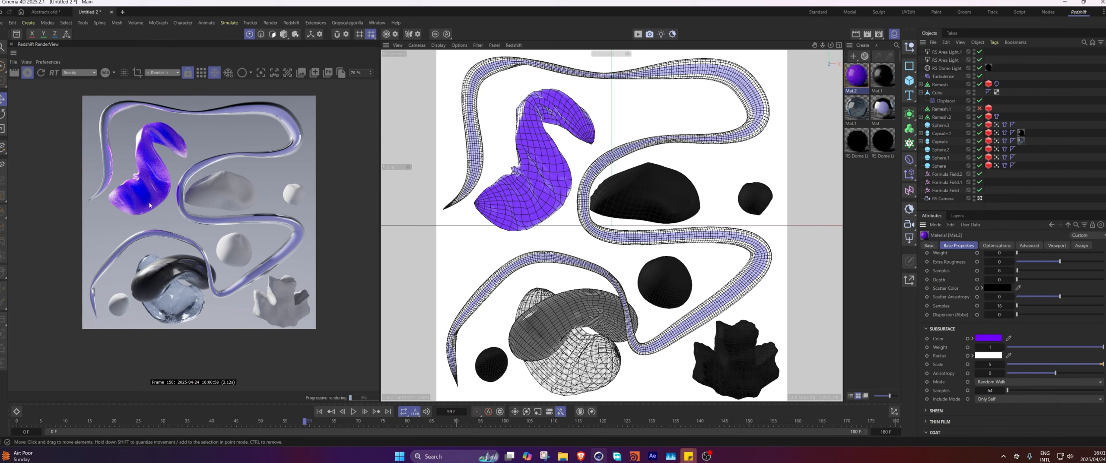
Test other hues such as green for the subsurface color and settle on RGB 42, 0, 255.
left_click(982, 338)
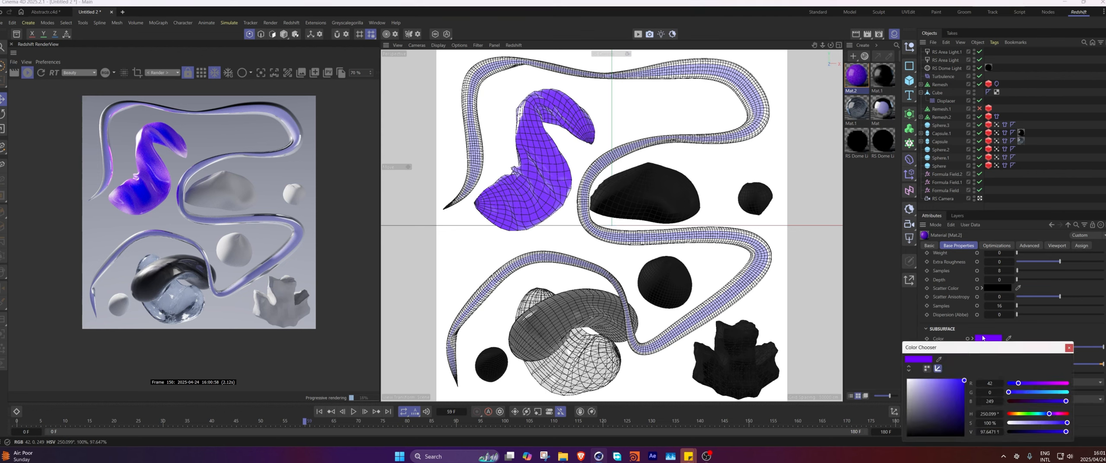
left_click_drag(1030, 392, 1002, 402)
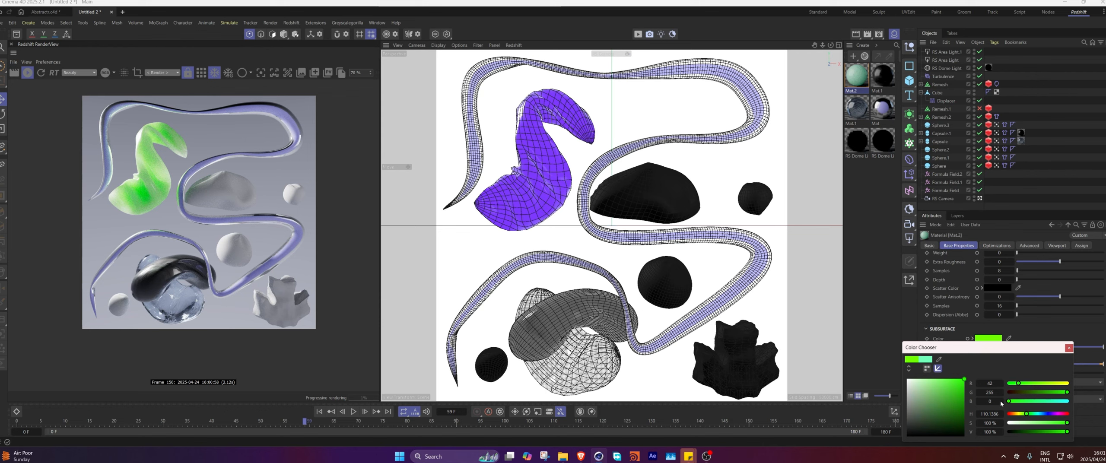
left_click_drag(1021, 404, 999, 395)
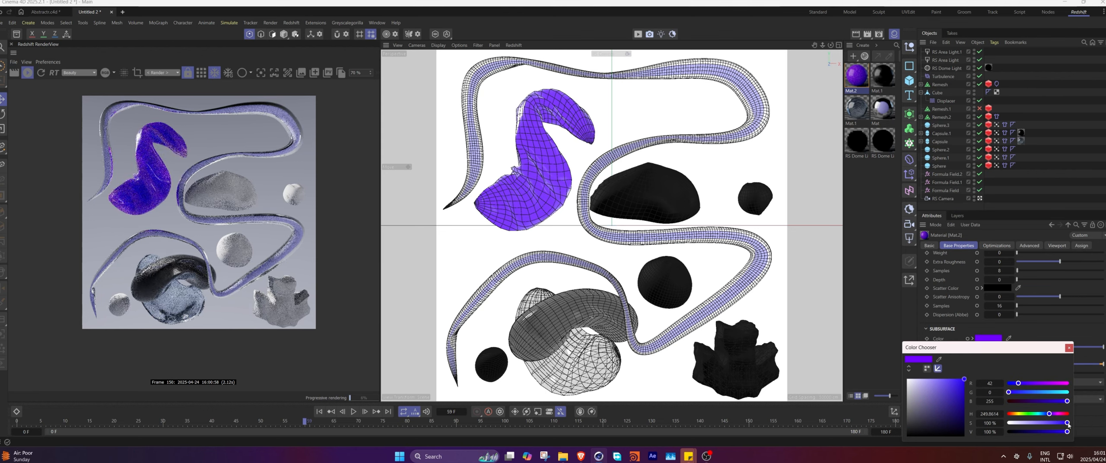
left_click(1068, 348)
Try black for the subsurface radius color, and replace it with violet at RGB 83, 0, 255.
left_click(990, 356)
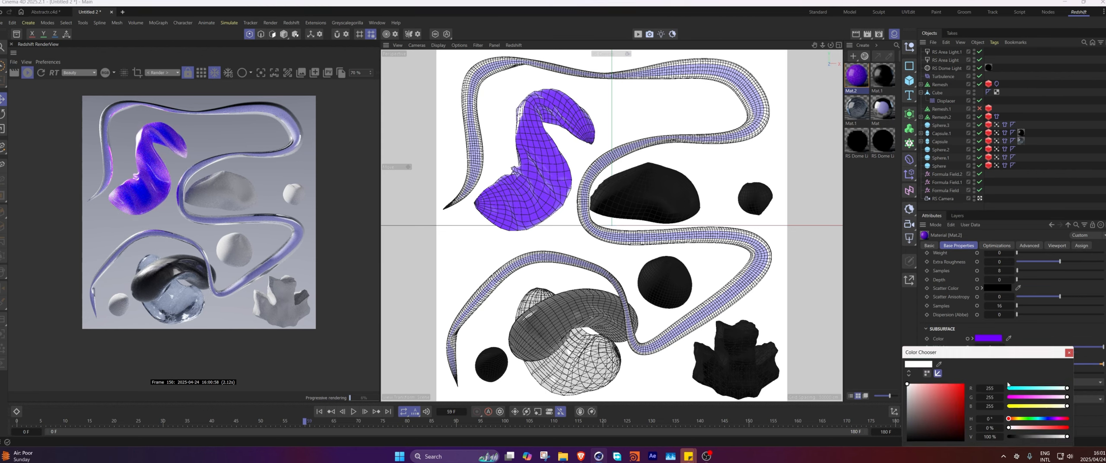
left_click(1005, 436)
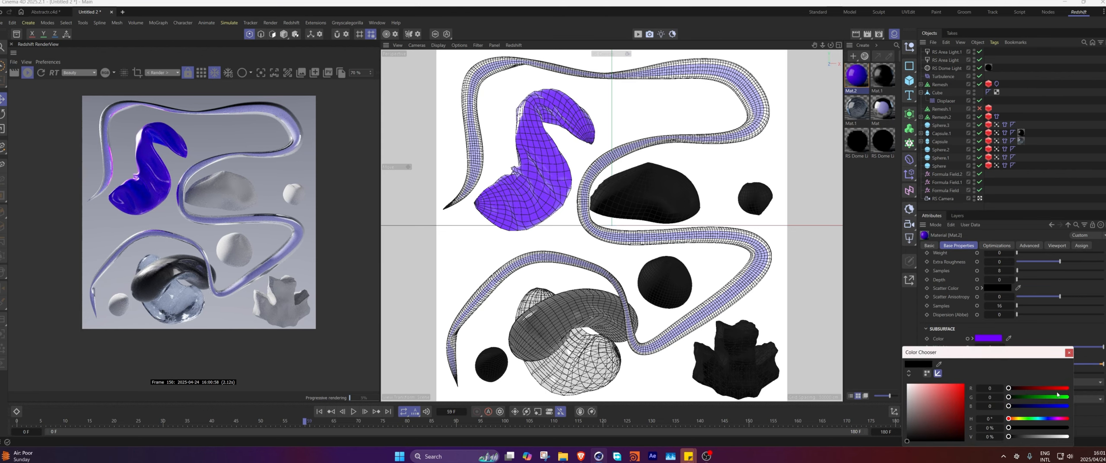
left_click(1069, 352)
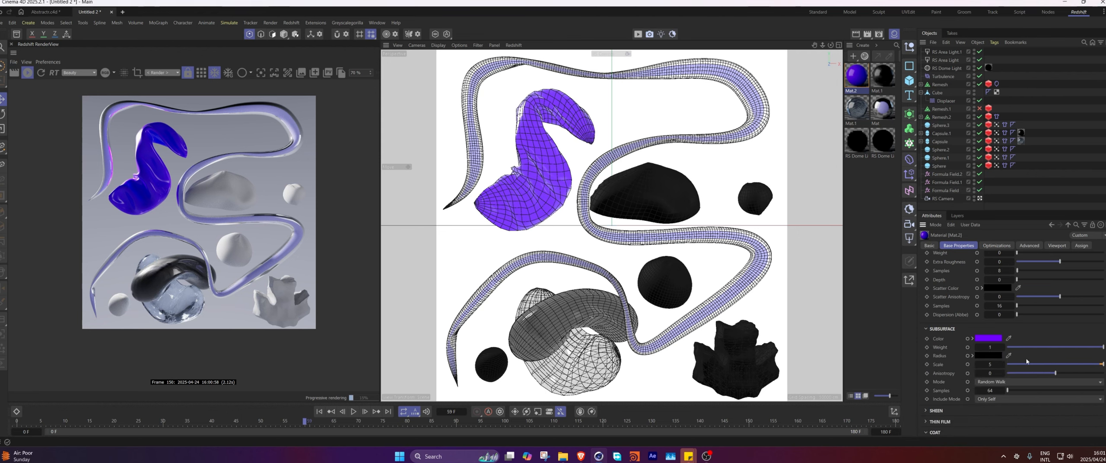
left_click(988, 338)
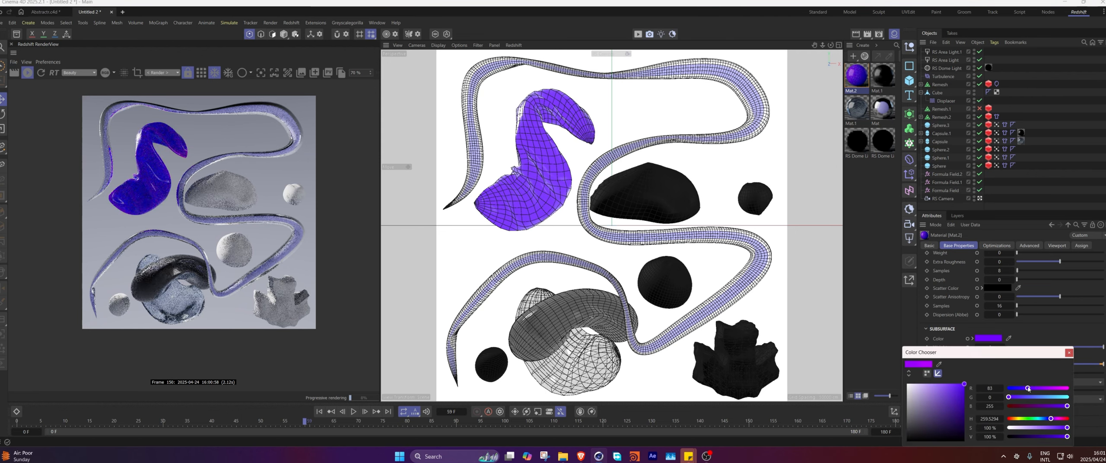
left_click(1069, 352)
Try white for the subsurface color and a dark blue at RGB 0, 22, 130 for the subsurface radius.
left_click(993, 341)
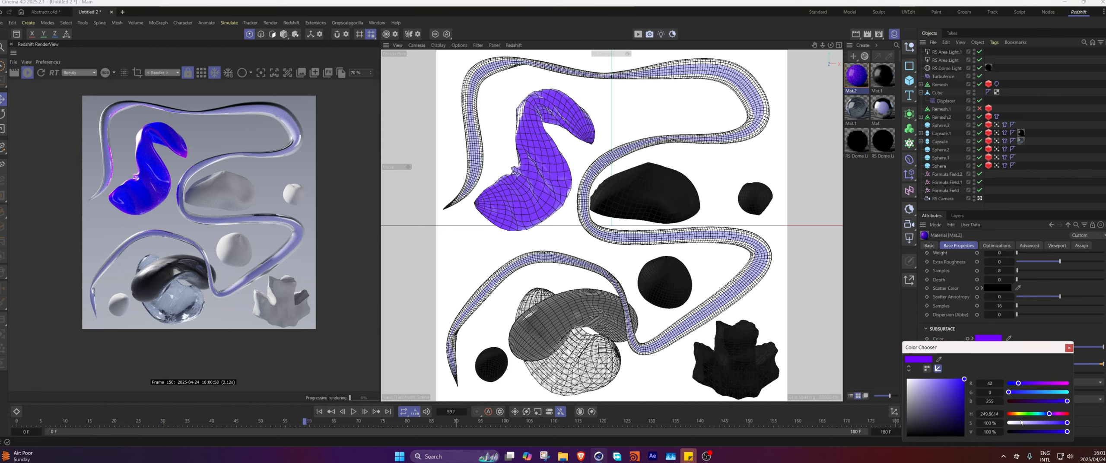
left_click_drag(924, 385, 906, 379)
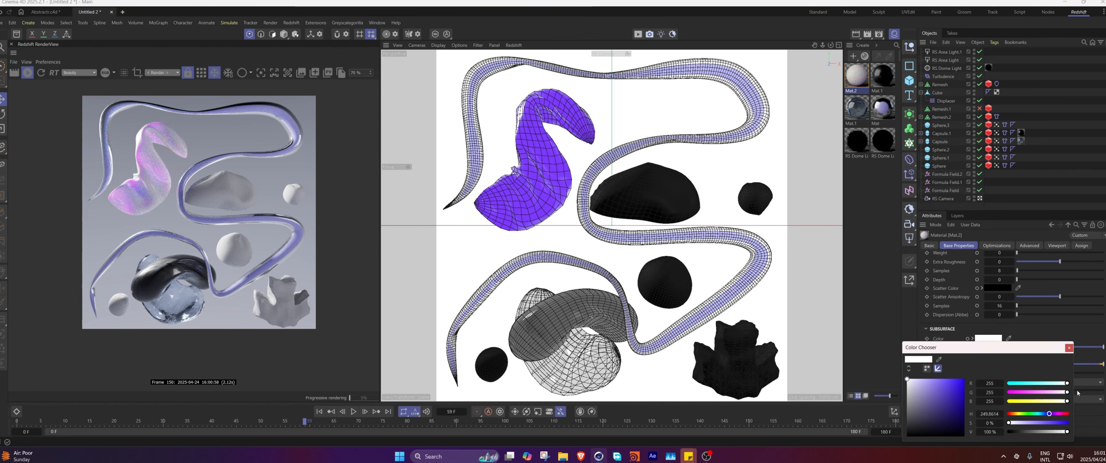
left_click(1070, 349)
left_click(989, 356)
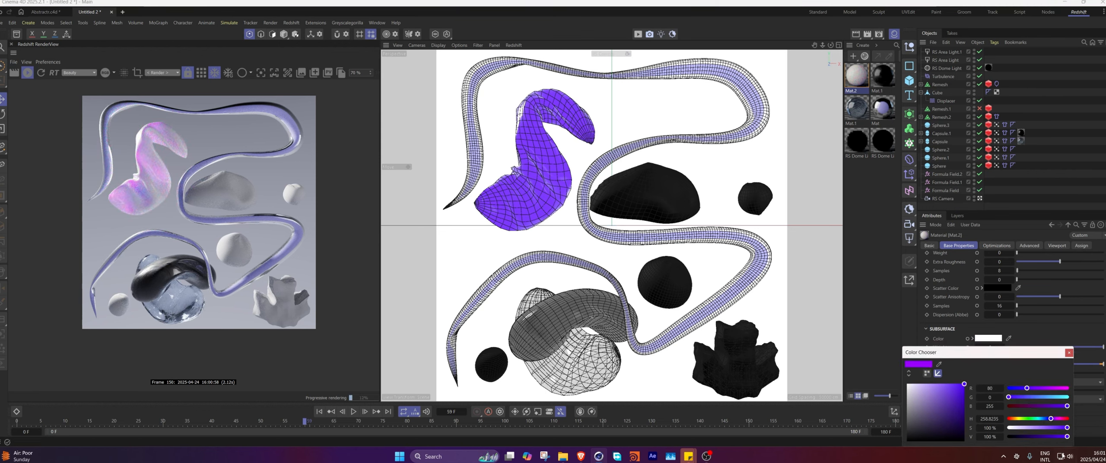
left_click_drag(1067, 436, 1038, 437)
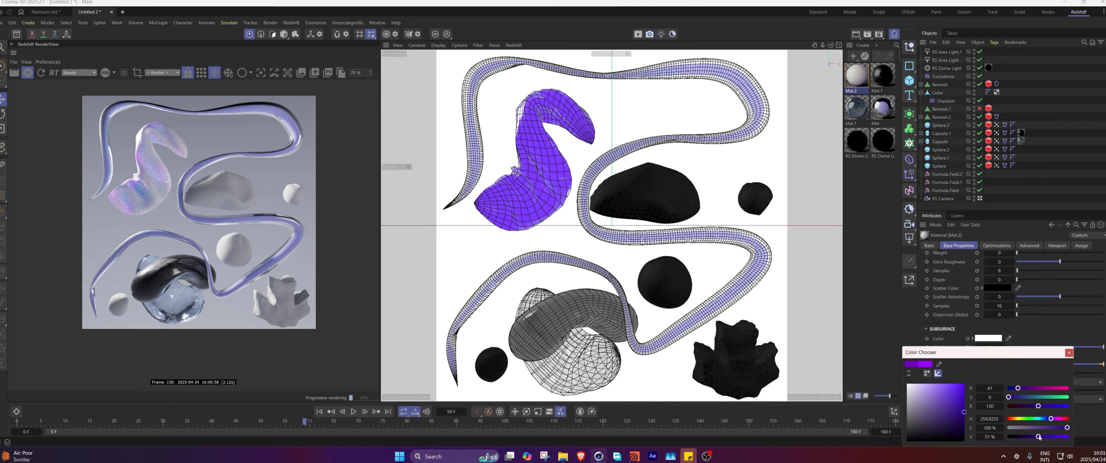
left_click_drag(1051, 419, 1046, 419)
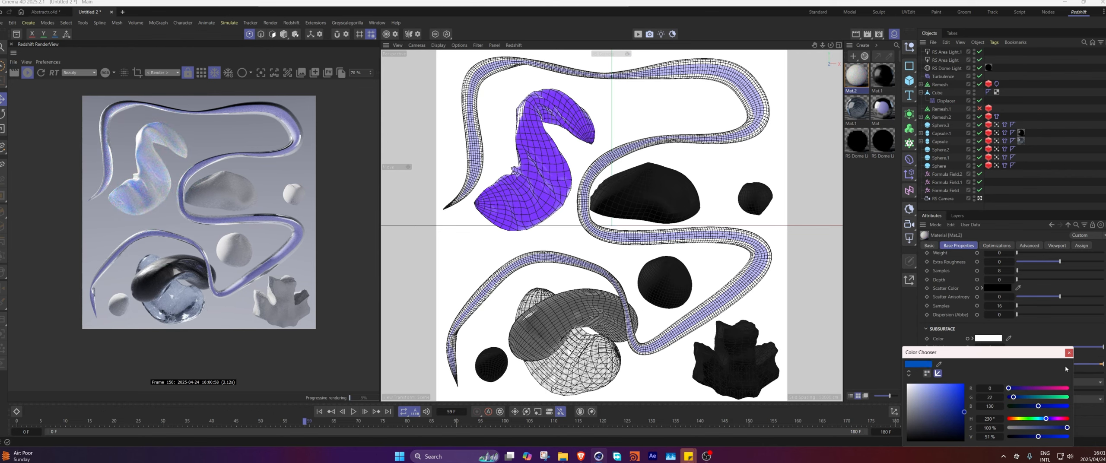
left_click(1069, 353)
Test subsurface scales of 2, 20 and 1 on the material, and settle on 5.
type("2")
key("Return")
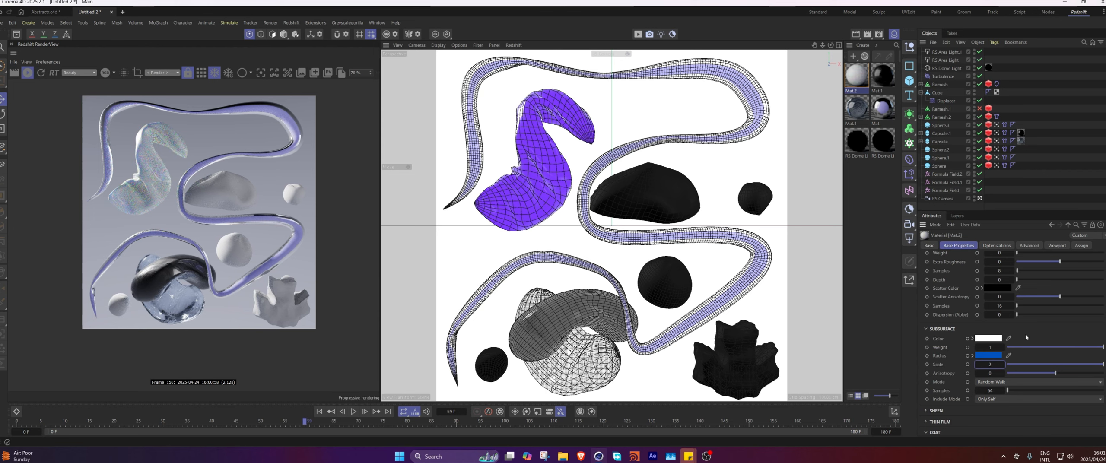
type("0")
key("Return")
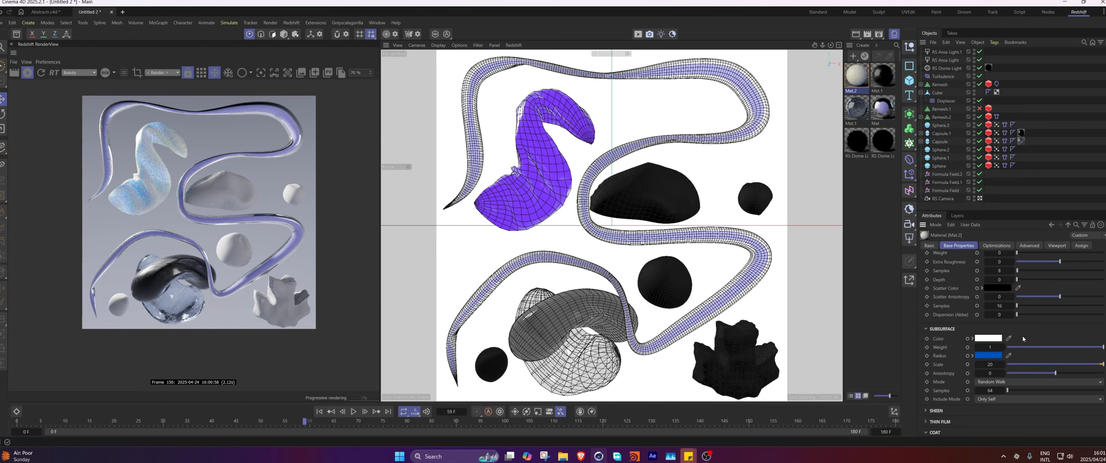
type("1")
key("Return")
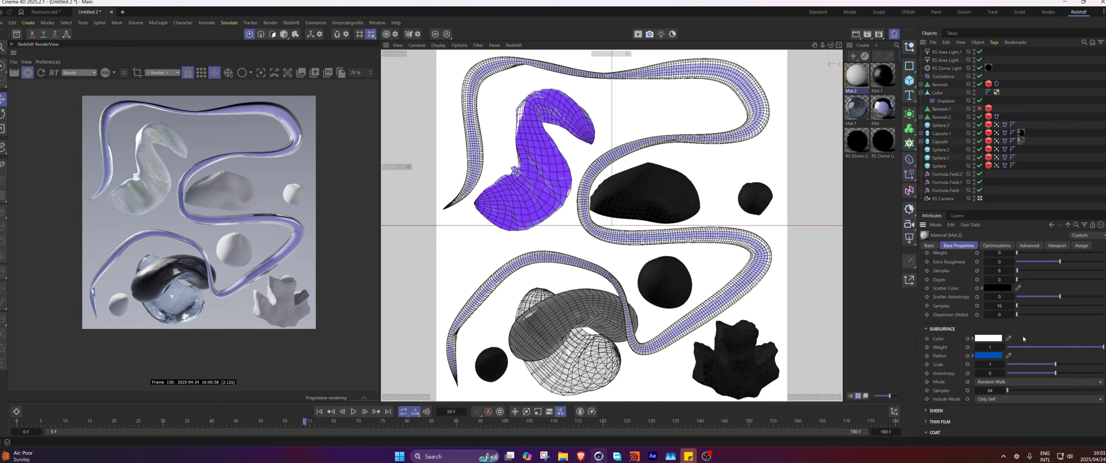
left_click(992, 365)
type("00")
key("Return")
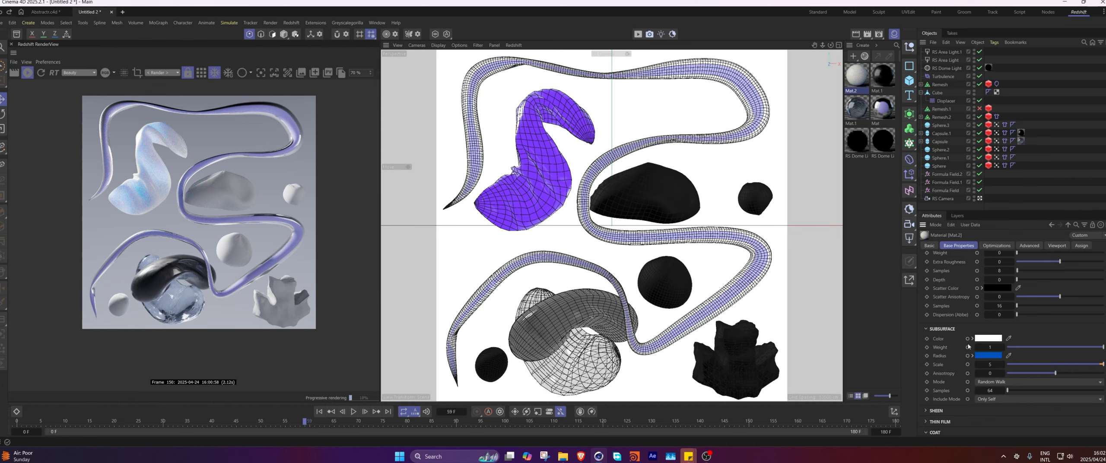
Undo the recent subsurface edits, and set the purple material's subsurface weight to 1 and scale to 5 again.
key("ctrl+z")
key("ctrl+z")
key("ctrl+z")
key("ctrl+z")
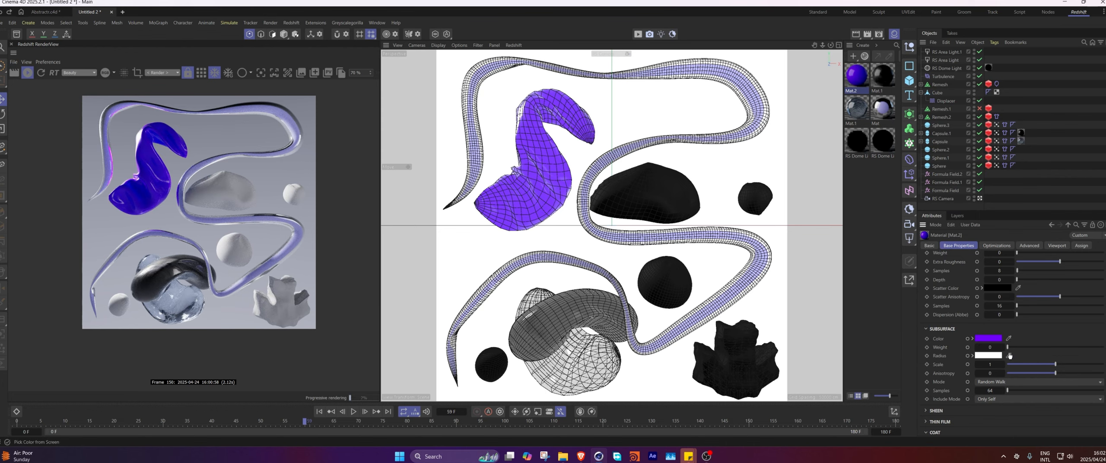
left_click_drag(1008, 348, 1104, 348)
double_click(990, 365)
type("5")
key("Return")
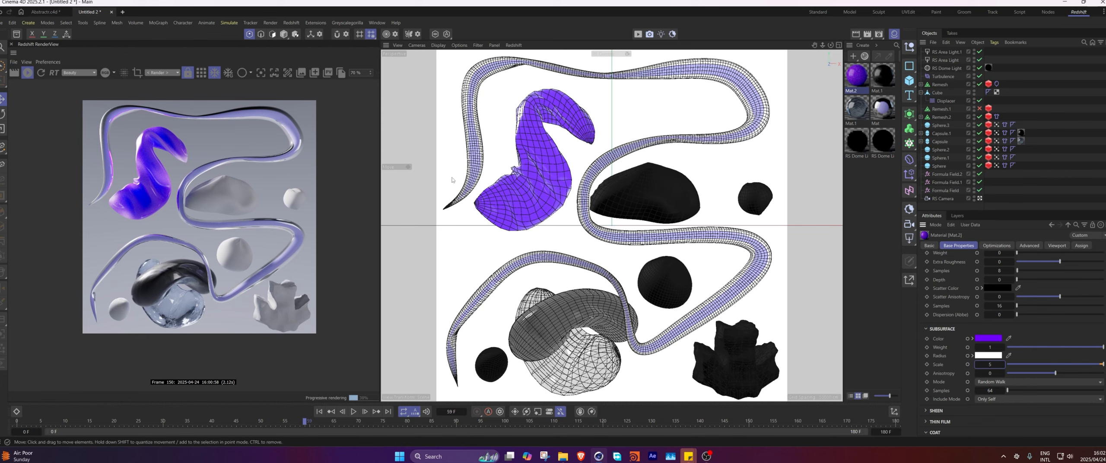
Select the four spheres and the displaced cube, group them under a null and name it fog.
left_click(638, 185)
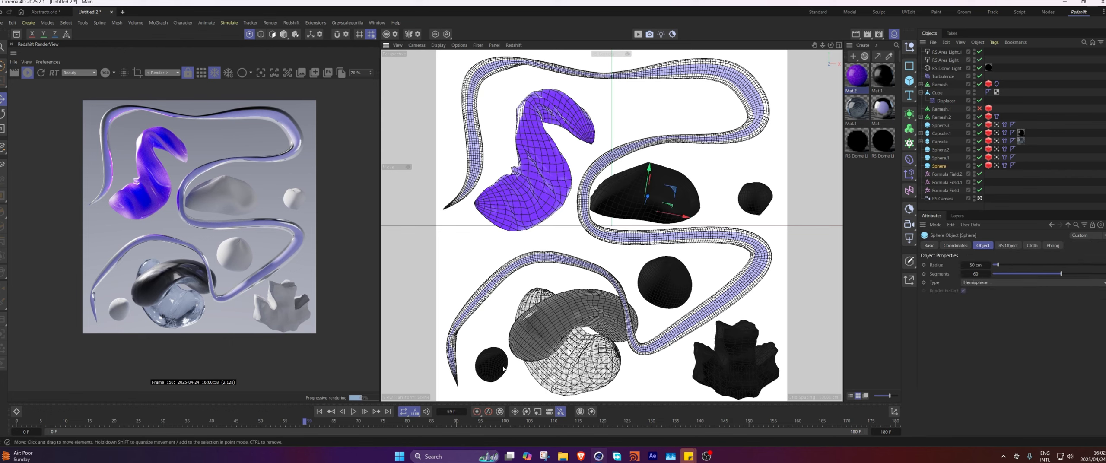
left_click(283, 34)
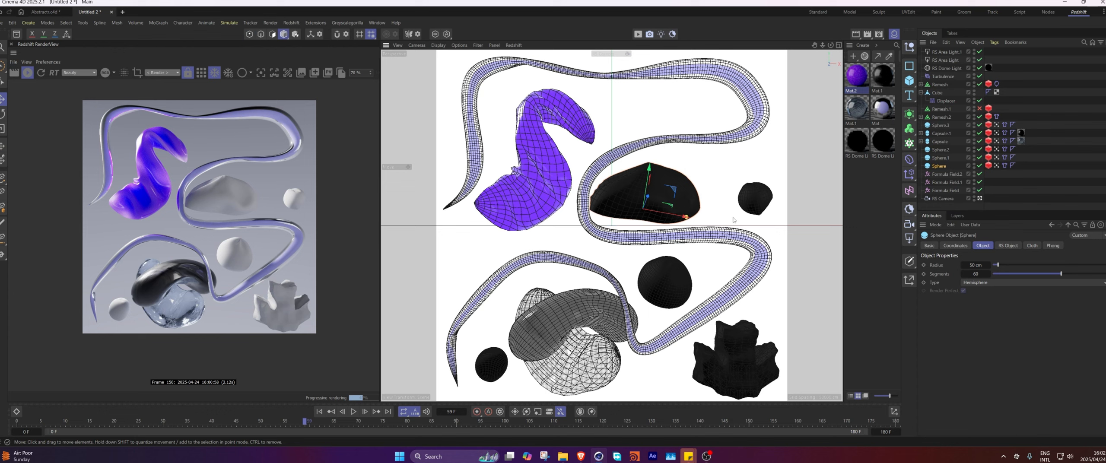
left_click(755, 202, "shift")
left_click(652, 273, "shift")
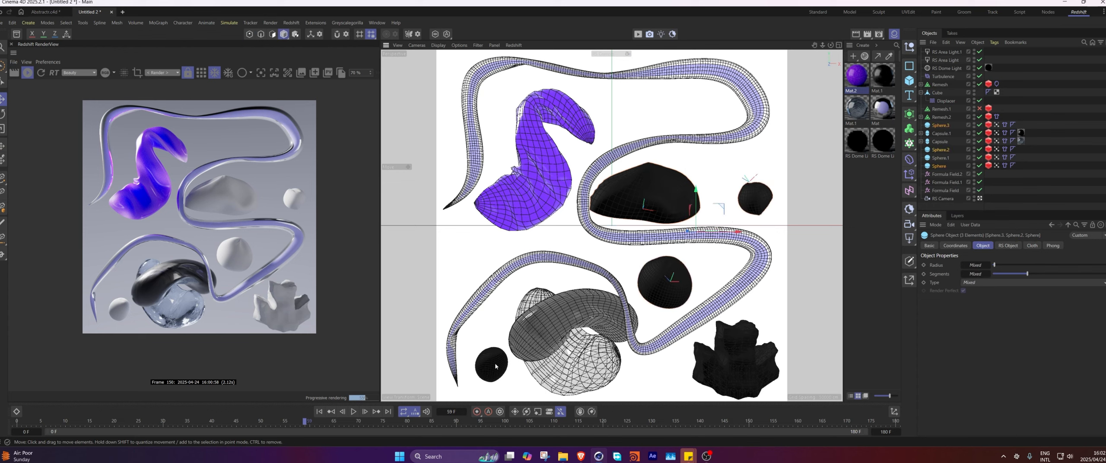
left_click(496, 367, "shift")
left_click(735, 361, "shift")
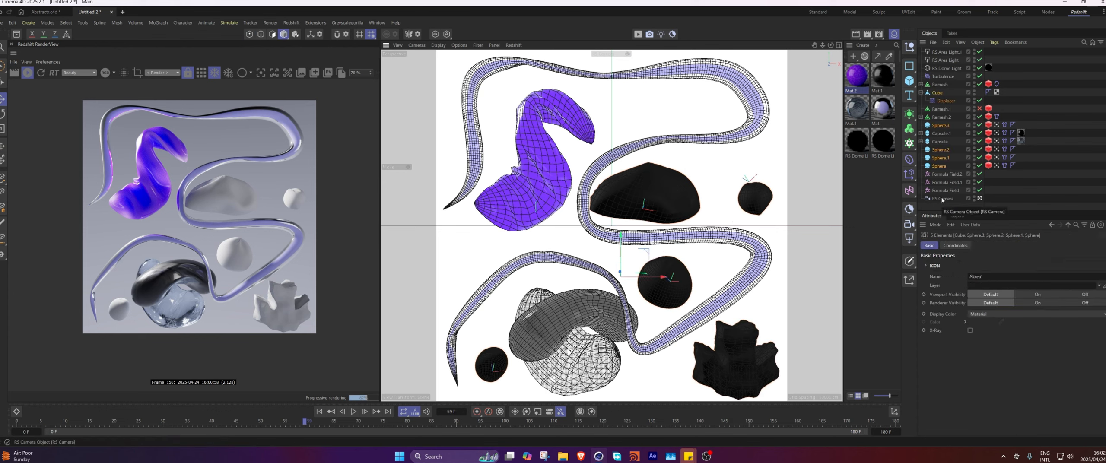
key("alt+g")
double_click(935, 93)
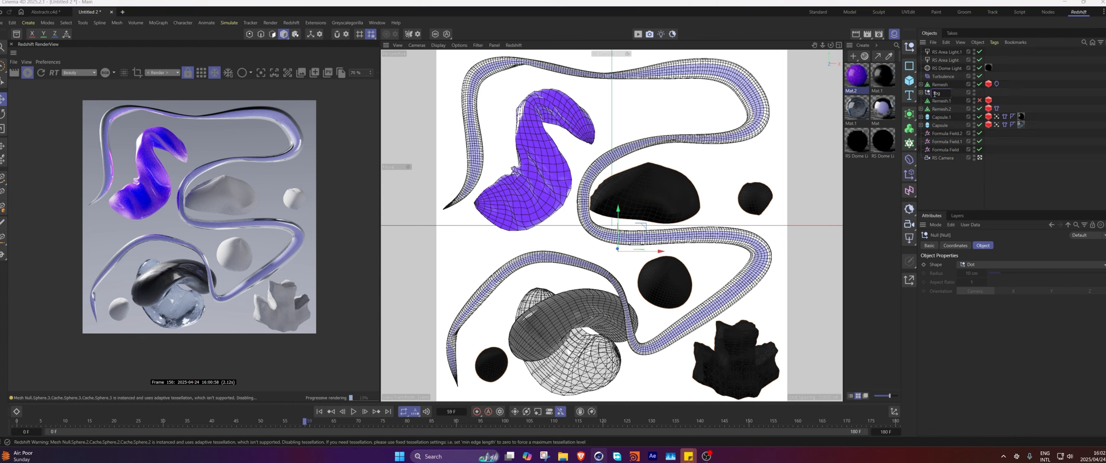
type("fog")
left_click(1044, 75)
Wrap the cube and each of the four spheres in the fog group in its own Volume Builder.
left_click(920, 93)
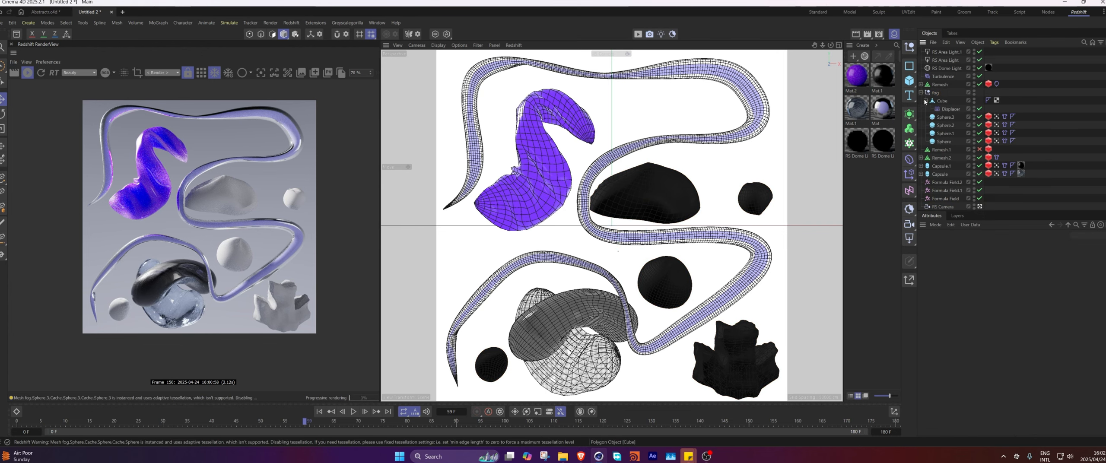
left_click(925, 101)
left_click(942, 101)
left_click(944, 133, "shift")
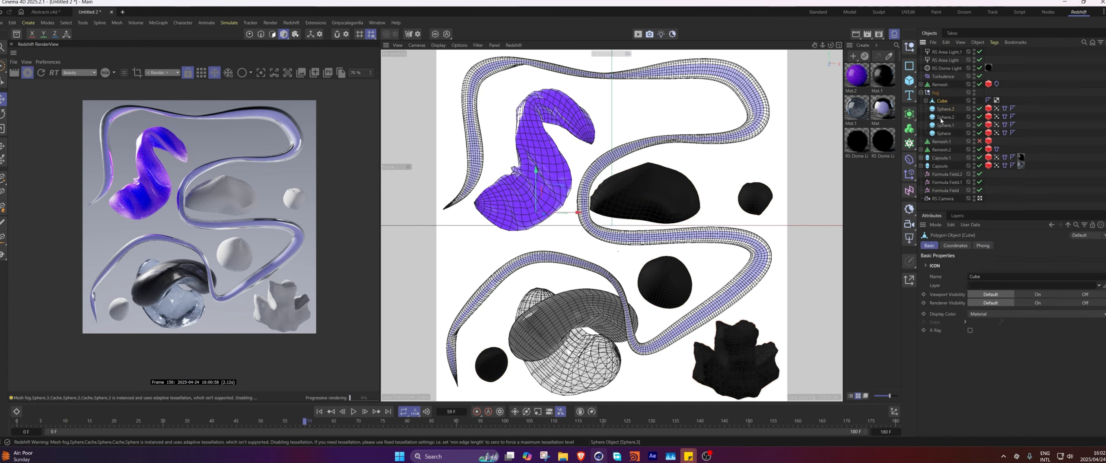
left_click(909, 129)
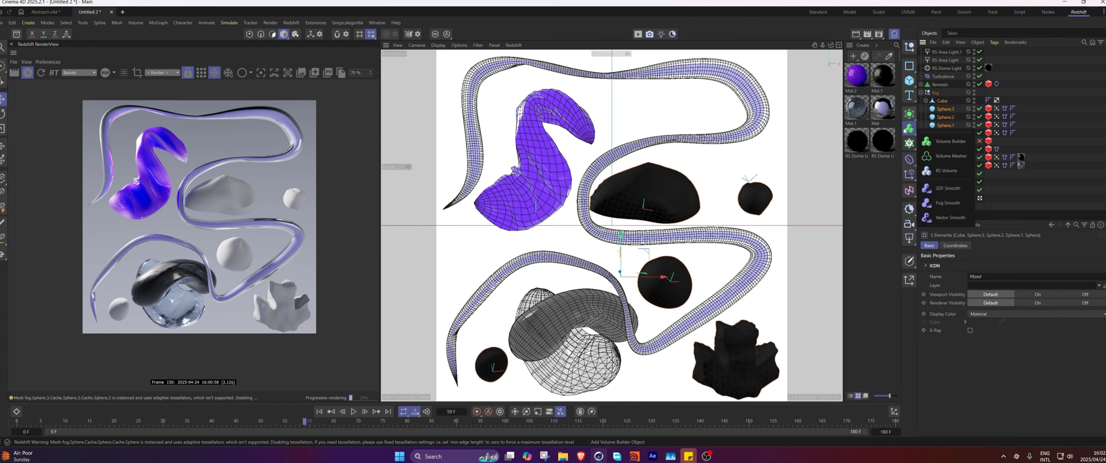
left_click(951, 147, "alt")
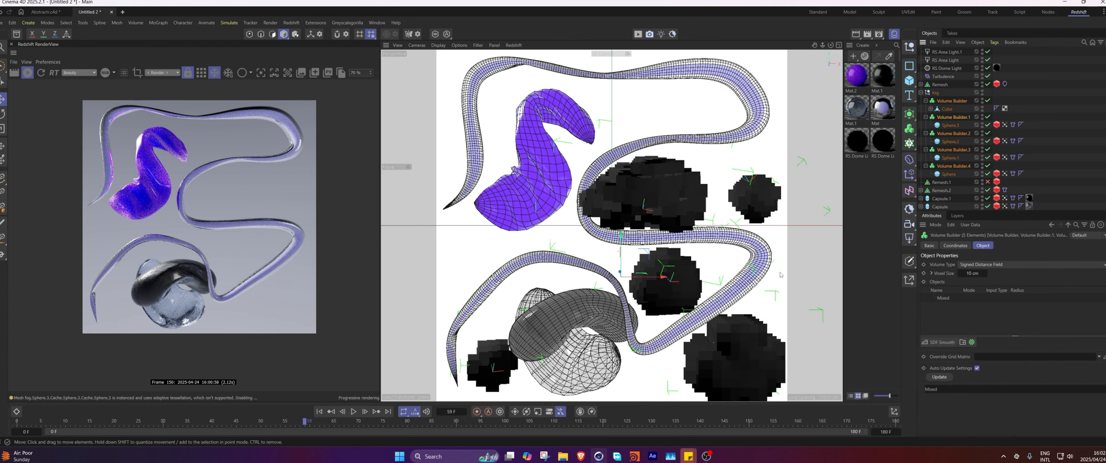
Set the volume type of all five Volume Builders to Fog with a voxel size of 2 cm.
left_click(994, 264)
left_click(1002, 281)
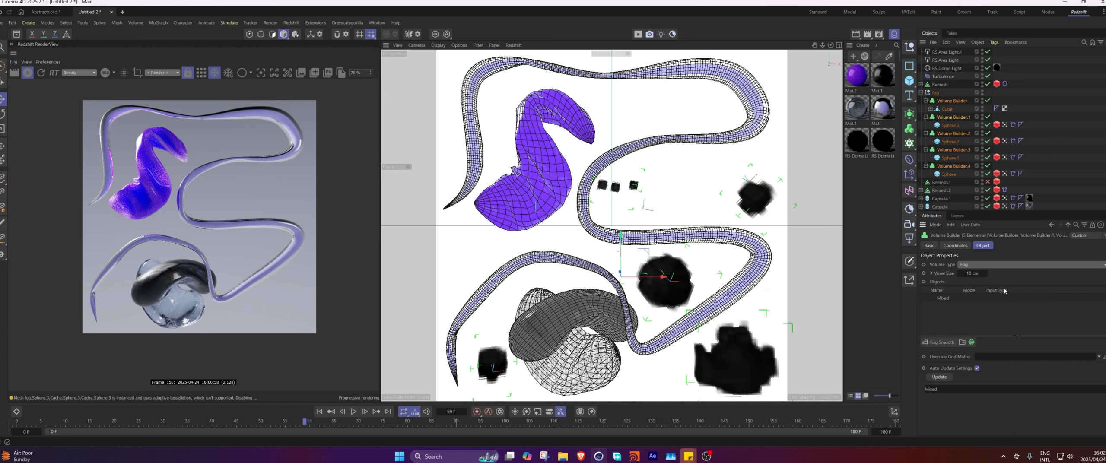
double_click(972, 273)
type("2")
key("Return")
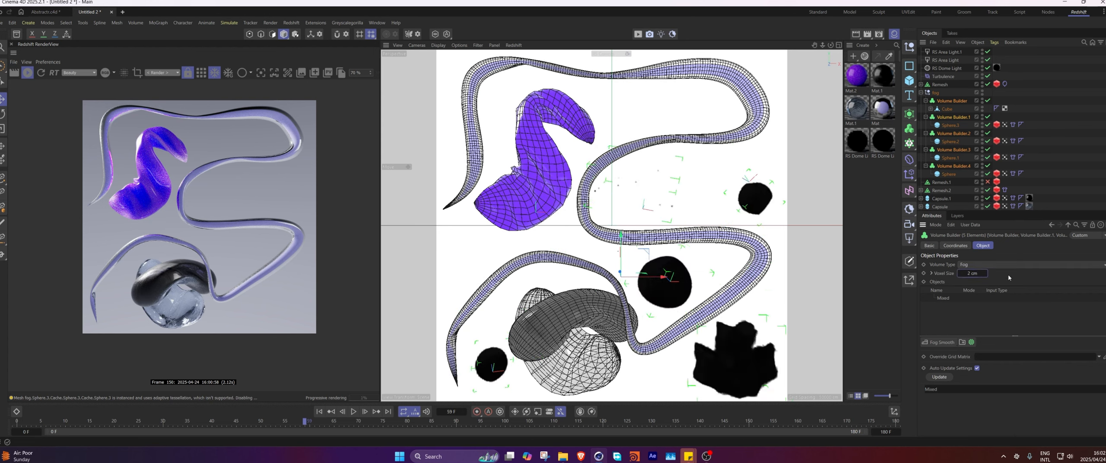
Try a 1 cm voxel size on the hemisphere's Volume Builder and restore it to 2 cm.
left_click(950, 166)
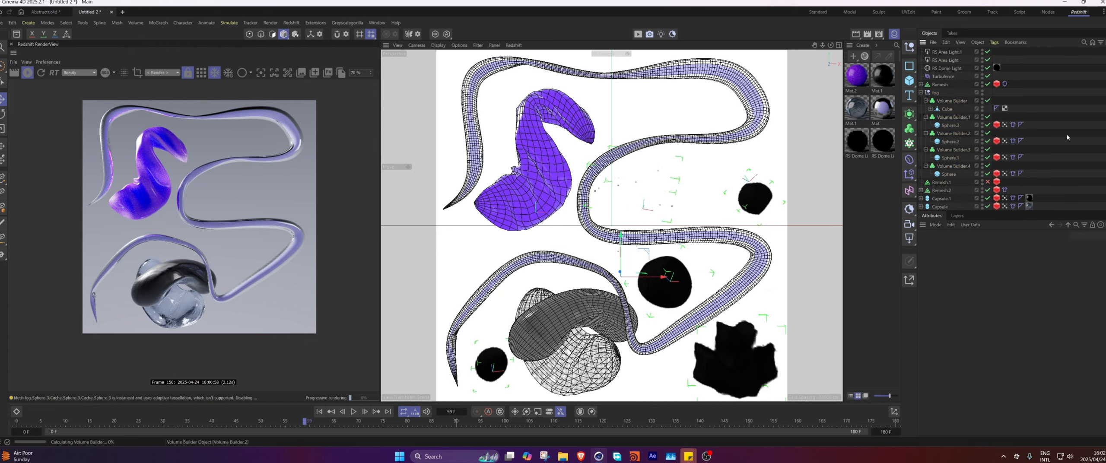
left_click(948, 173)
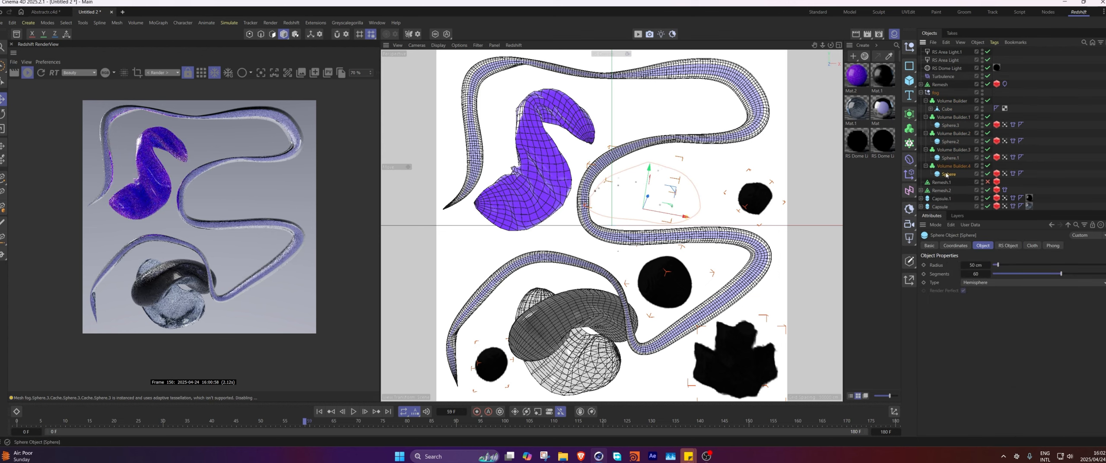
left_click(952, 167)
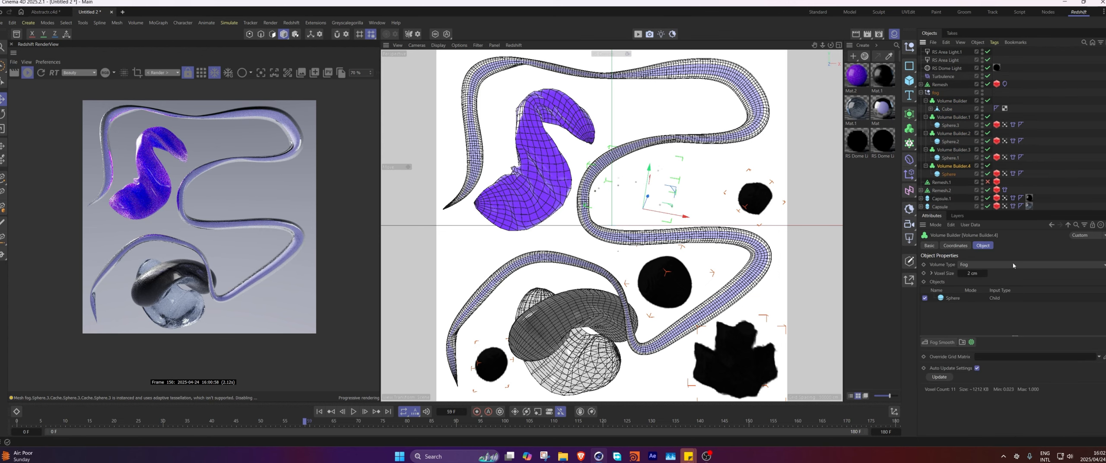
left_click(953, 298)
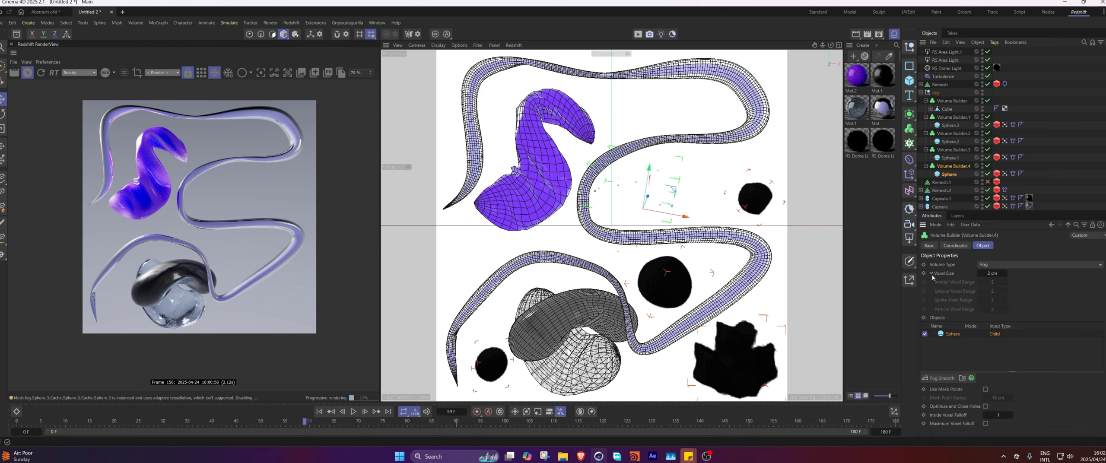
double_click(974, 273)
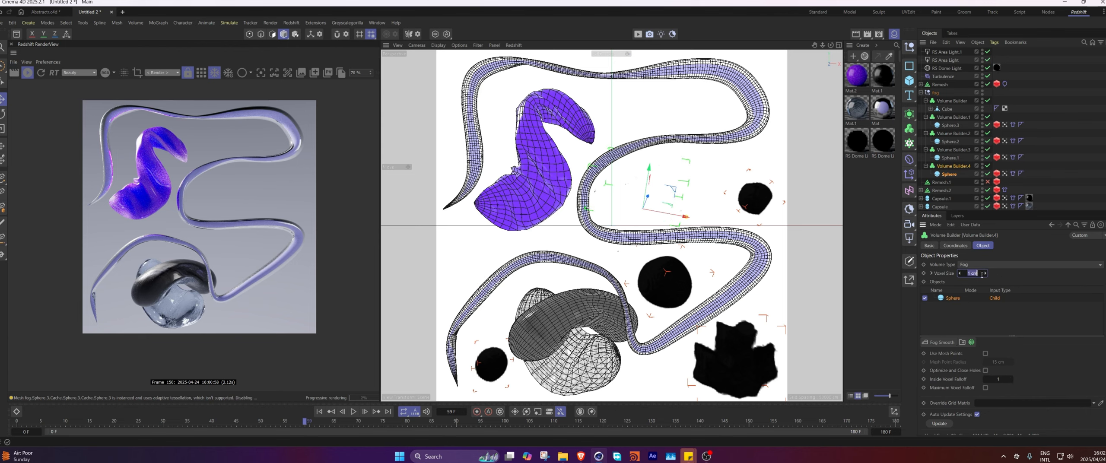
type("2")
key("Return")
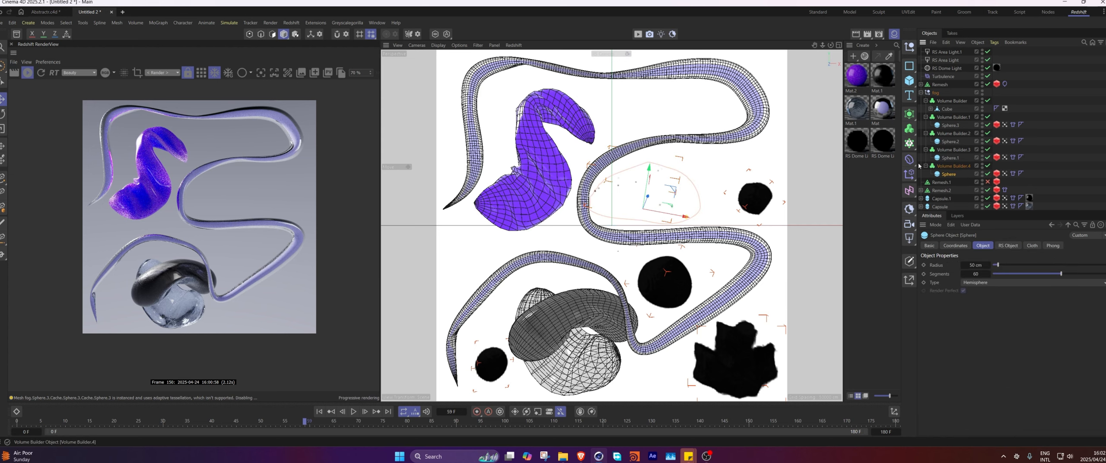
Put the hemisphere under a Thicken generator, move its simulation tags onto the generator, and set the thickness to 2 cm.
left_click(909, 114)
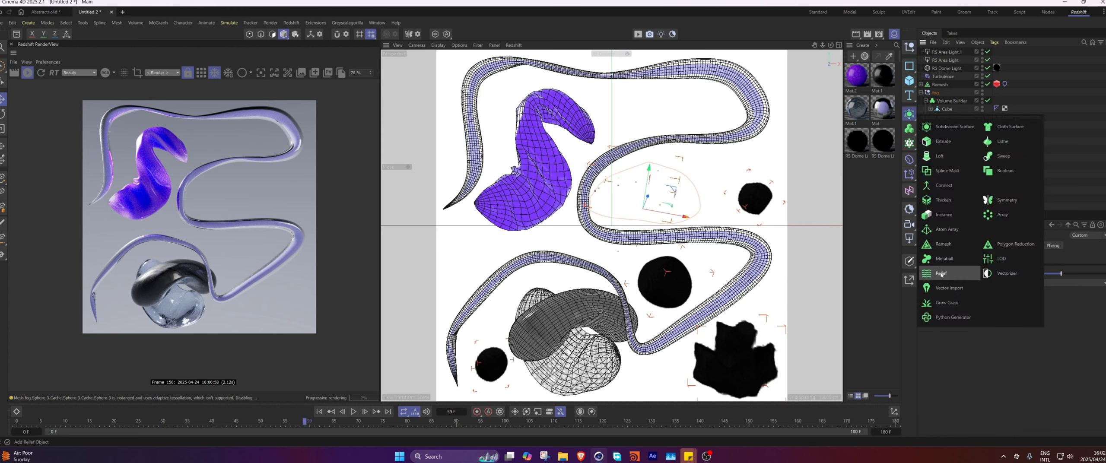
left_click(949, 200)
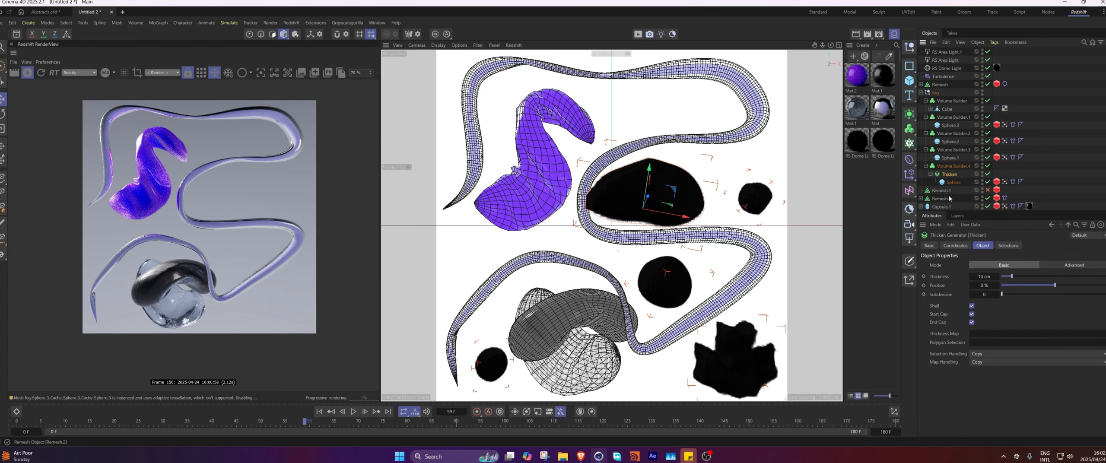
mouse_move(1004, 182)
left_mouse_down()
mouse_move(997, 173)
mouse_move(1005, 174)
left_mouse_up()
left_click(949, 174)
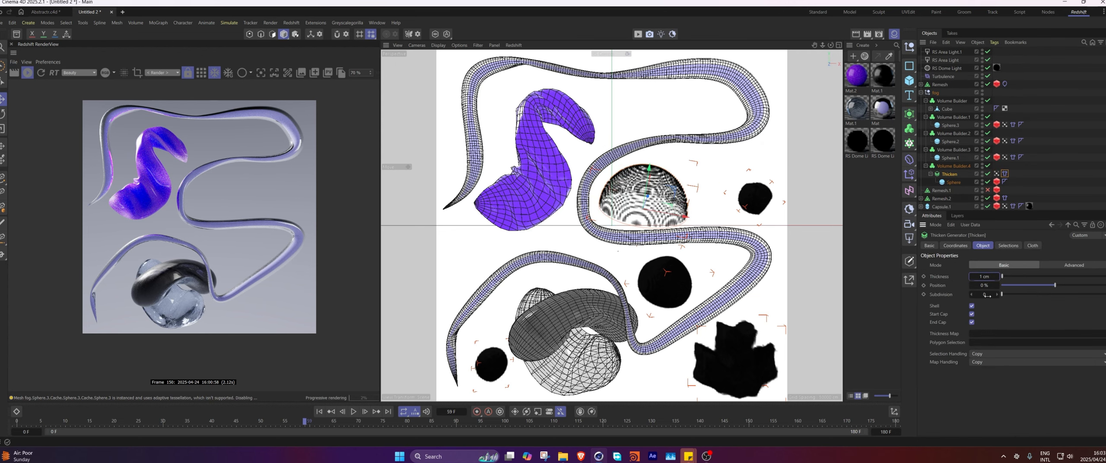
type("2")
key("Return")
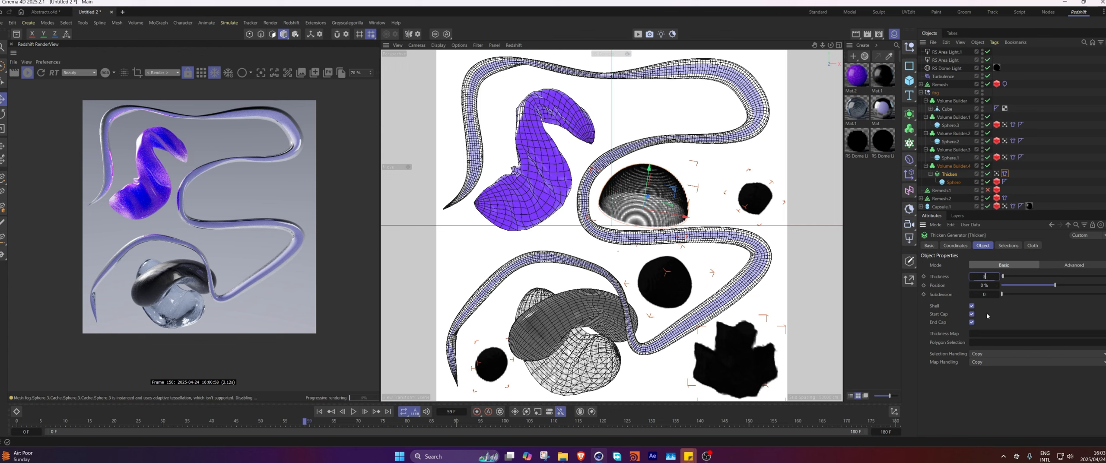
key("Return")
Add a Fog Smooth filter to all five Volume Builders in the fog group.
left_click(951, 166)
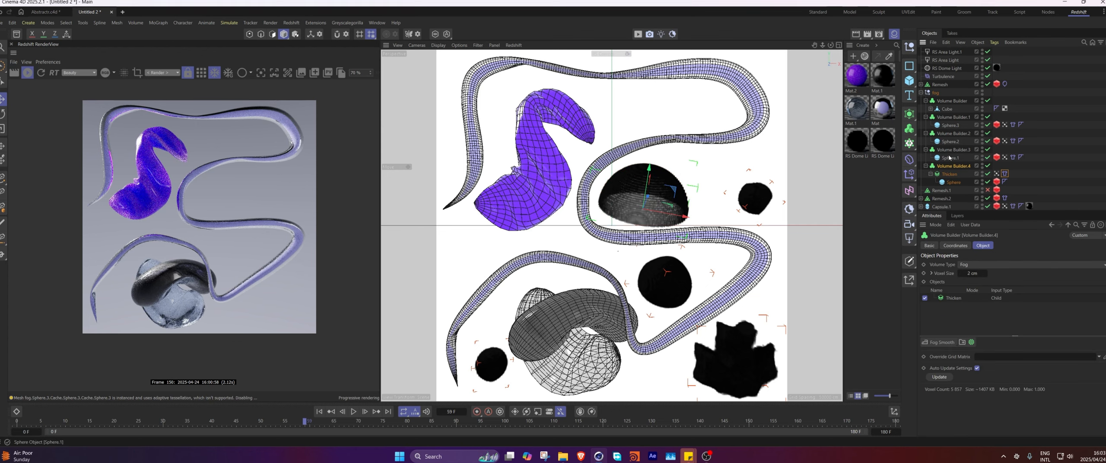
left_click(953, 133, "shift")
left_click(951, 101, "shift")
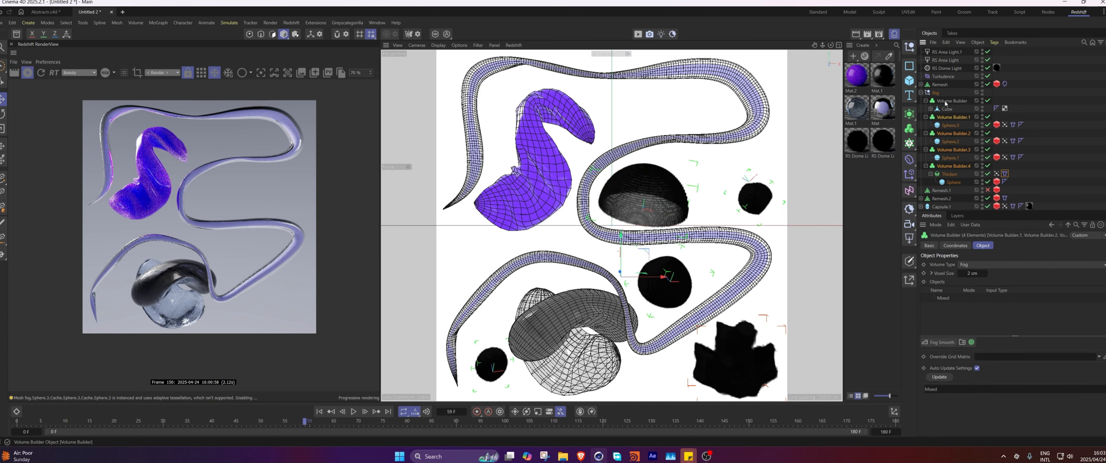
left_click(941, 342)
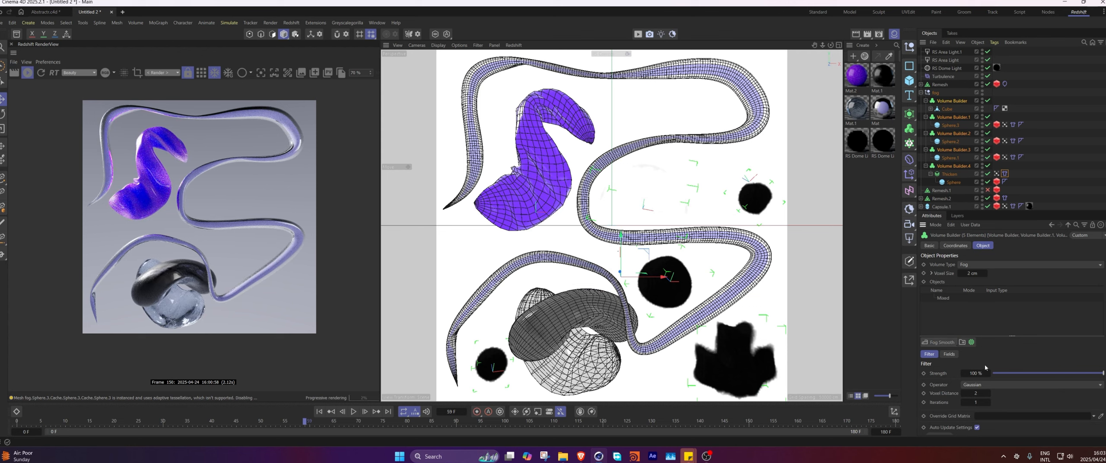
Adjust the strength of the Fog Smooth filters on the Volume Builders and deselect them.
left_click(1018, 373)
left_click_drag(1018, 372, 1018, 373)
left_click(1063, 119)
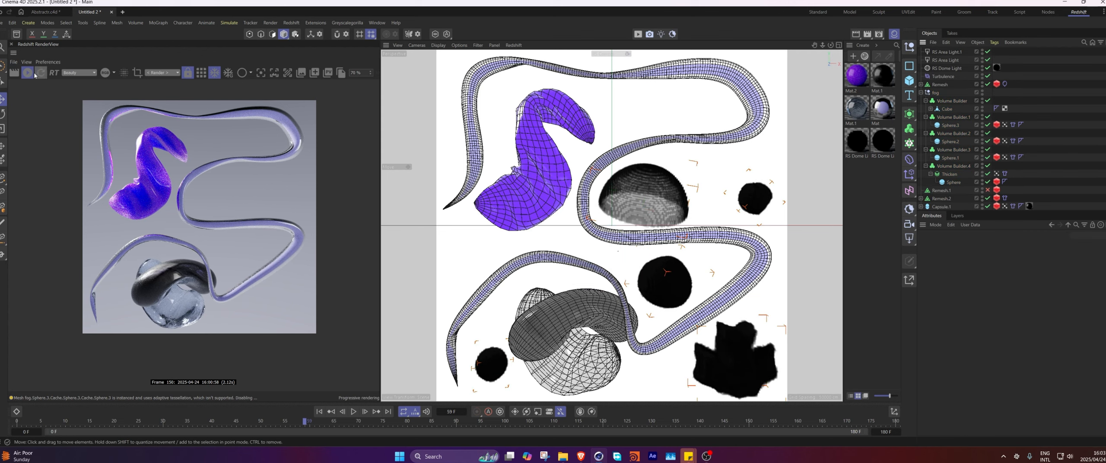
Stop the live render and replay the simulation from the first frame to frame 12.
left_click(27, 73)
left_click(320, 412)
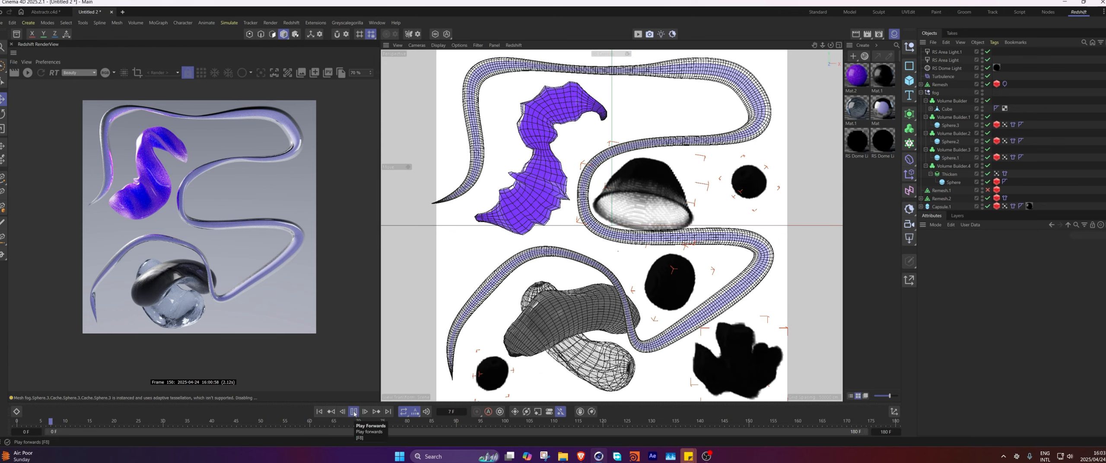
left_click(353, 412)
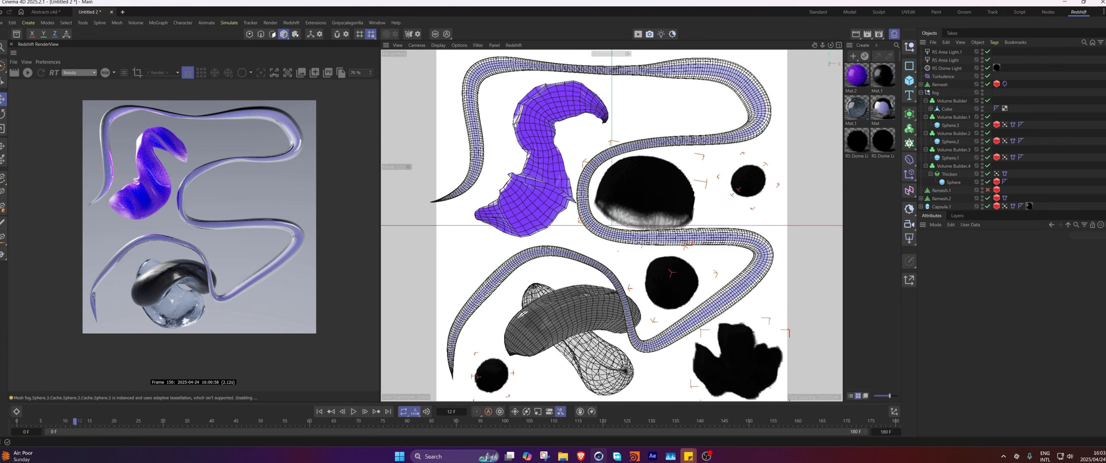
Create a Redshift Pyro Volume material and assign it to Volume Builder.4, which holds the thickened hemisphere.
left_click(861, 46)
mouse_move(882, 70)
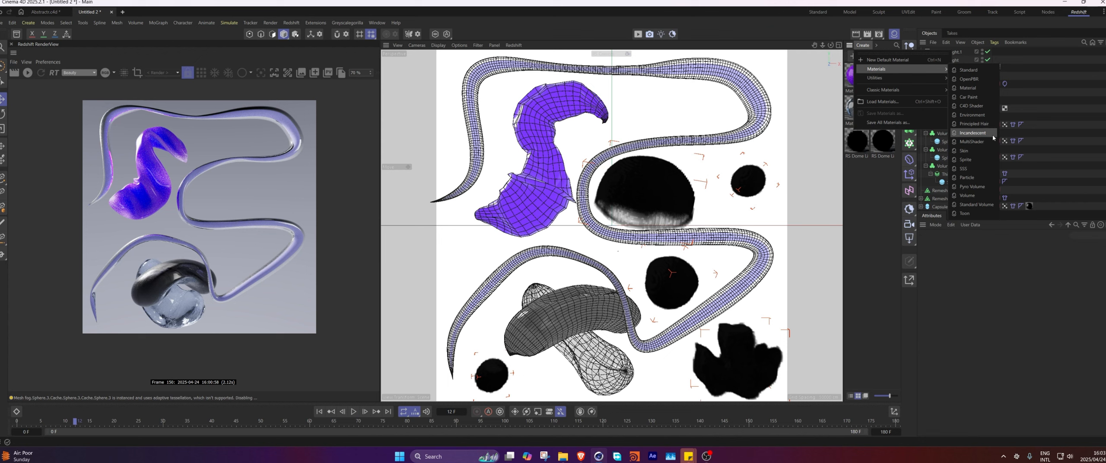
left_click(976, 186)
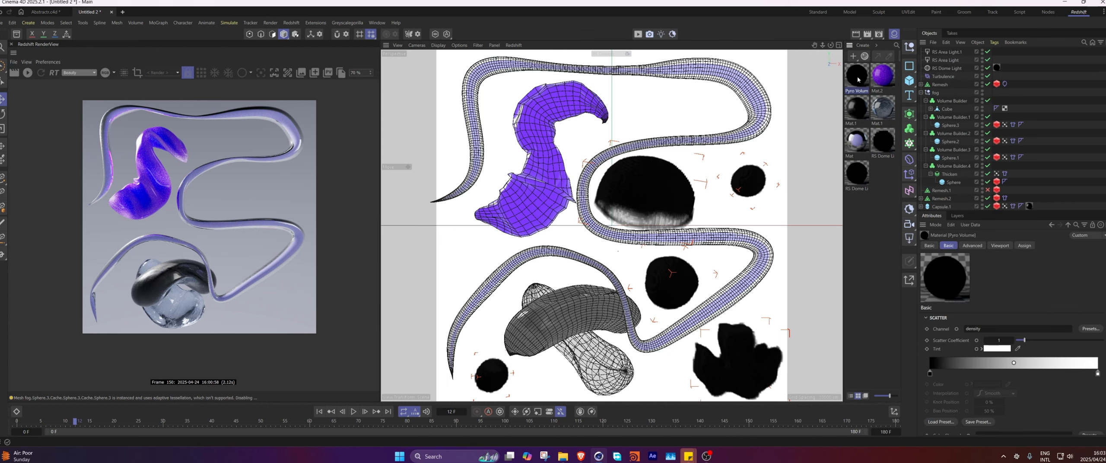
left_click_drag(946, 175, 948, 166)
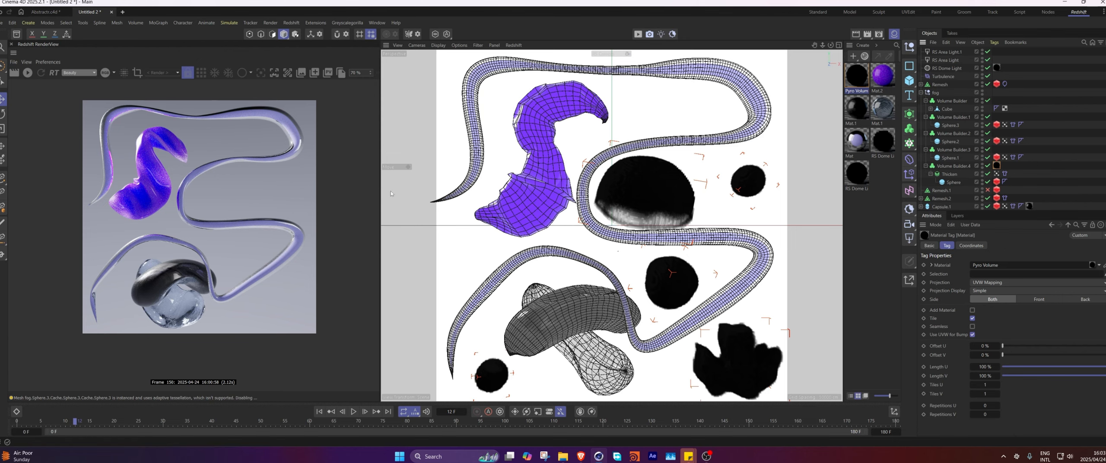
Open the Pyro Volume material's node graph and set its scatter channel to Volume Builder.4.
double_click(860, 78)
left_click_drag(824, 107, 562, 88)
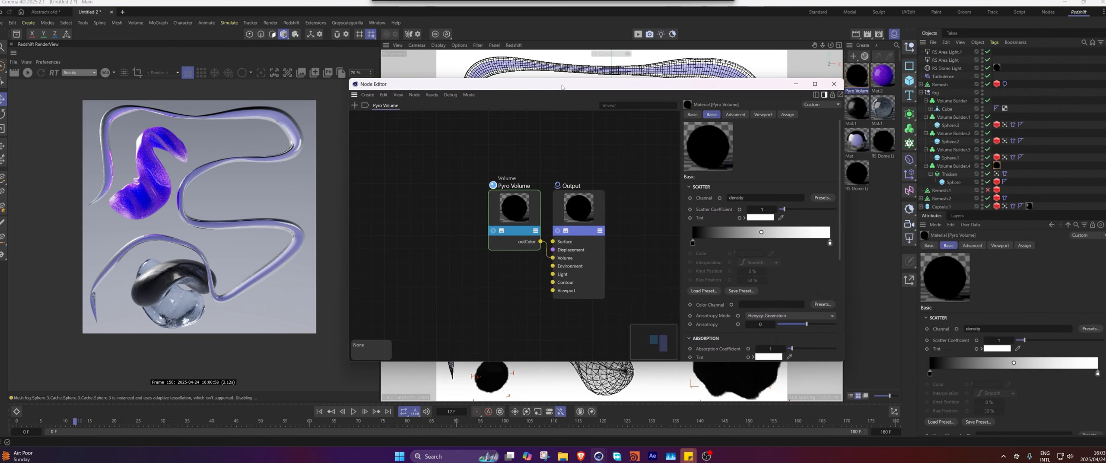
left_click(822, 198)
mouse_move(858, 233)
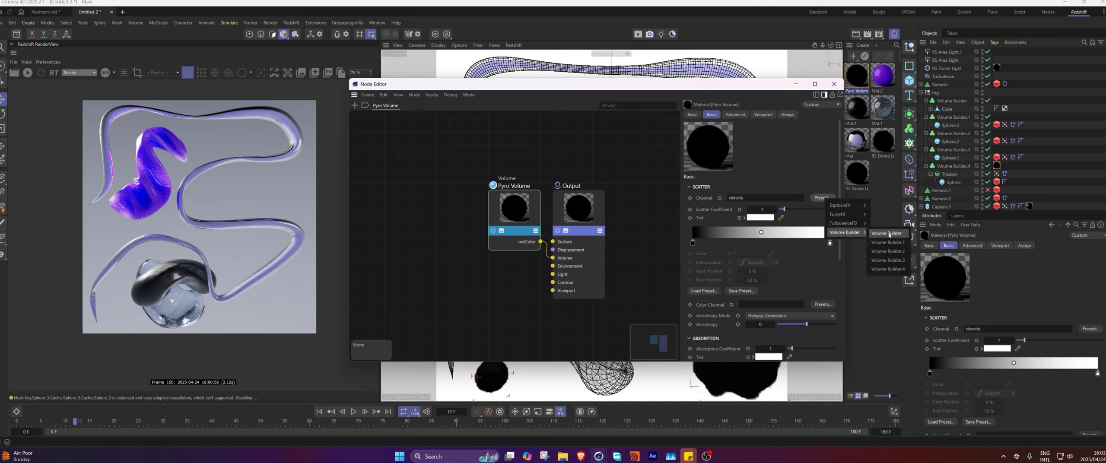
left_click(887, 268)
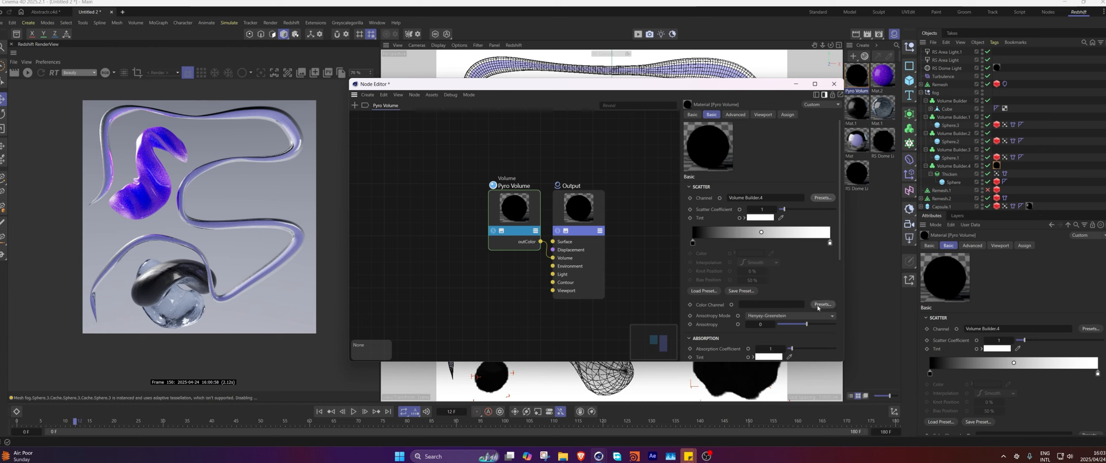
Set the Pyro Volume material's Color Channel to Volume Builder.4.
scroll(793, 290, "down", 2)
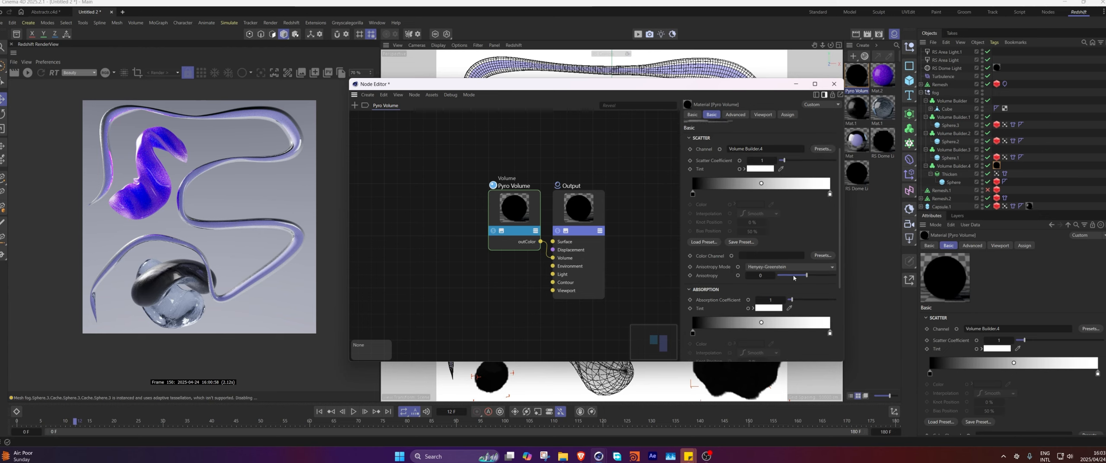
left_click(820, 256)
mouse_move(841, 291)
left_click(883, 328)
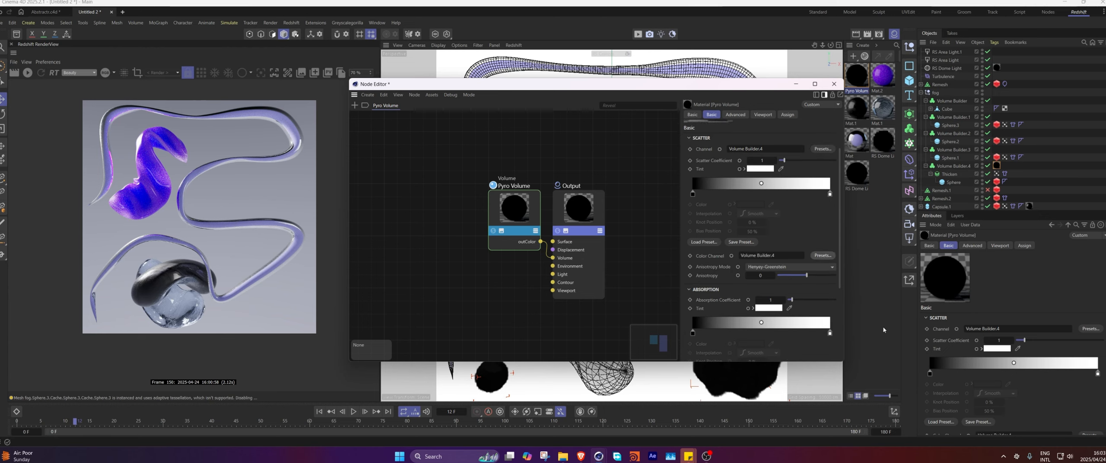
scroll(756, 211, "up", 2)
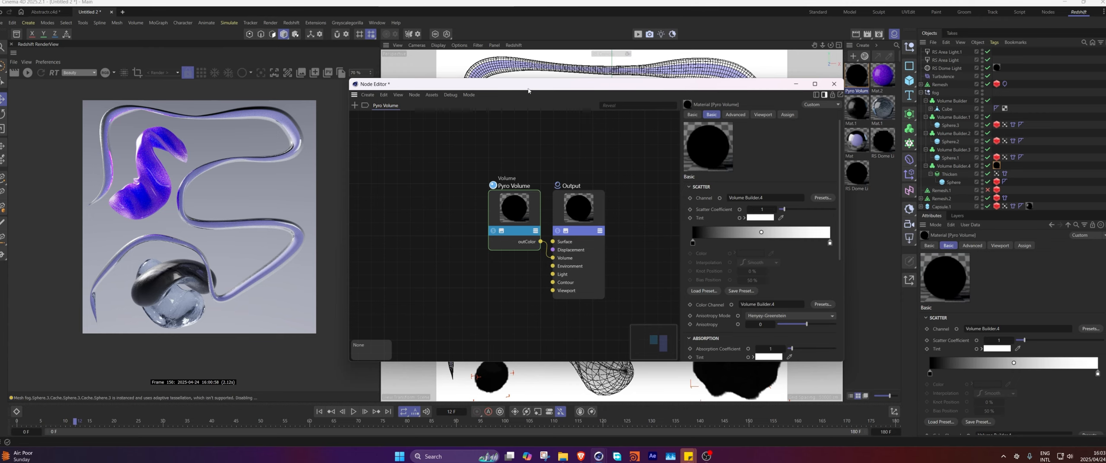
Try a density remap Old Max of 9.57 on the Pyro Volume material and undo it.
left_click_drag(528, 91, 523, 115)
left_click(730, 139)
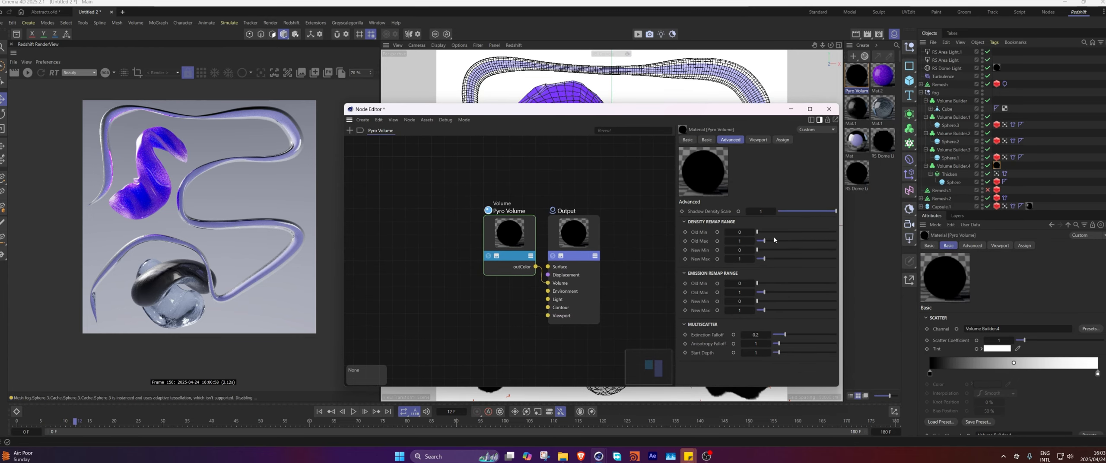
left_click_drag(764, 240, 758, 242)
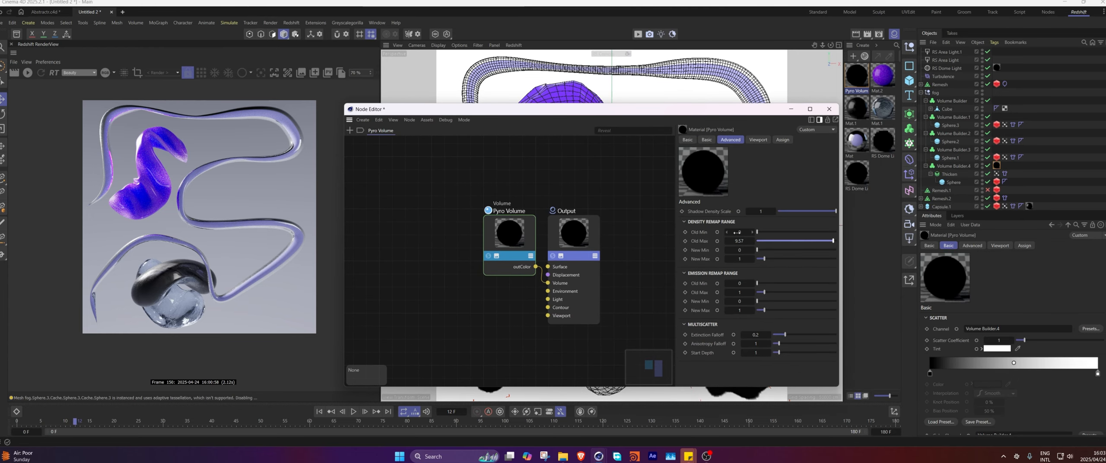
key("ctrl+z")
Restart the live render and clear the Color Channel of the Pyro Volume material.
left_click(24, 74)
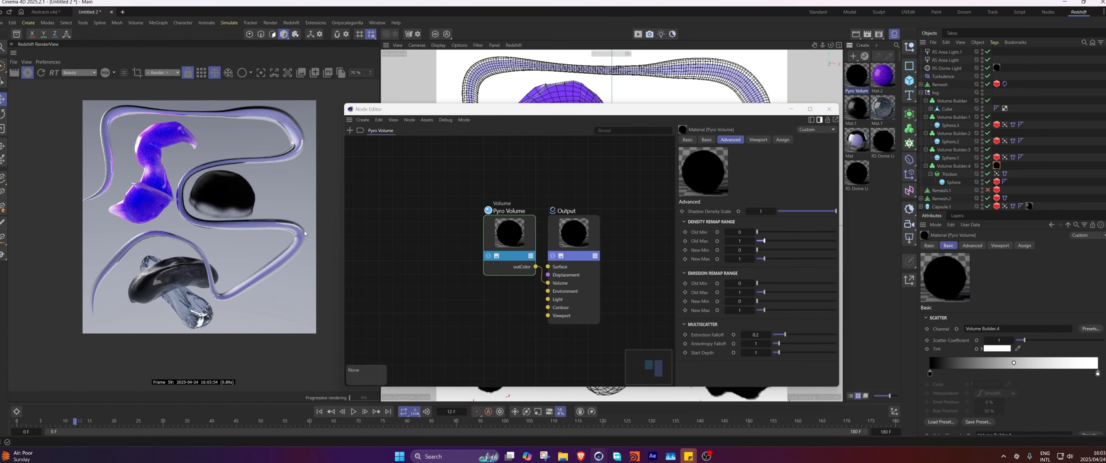
left_click(708, 140)
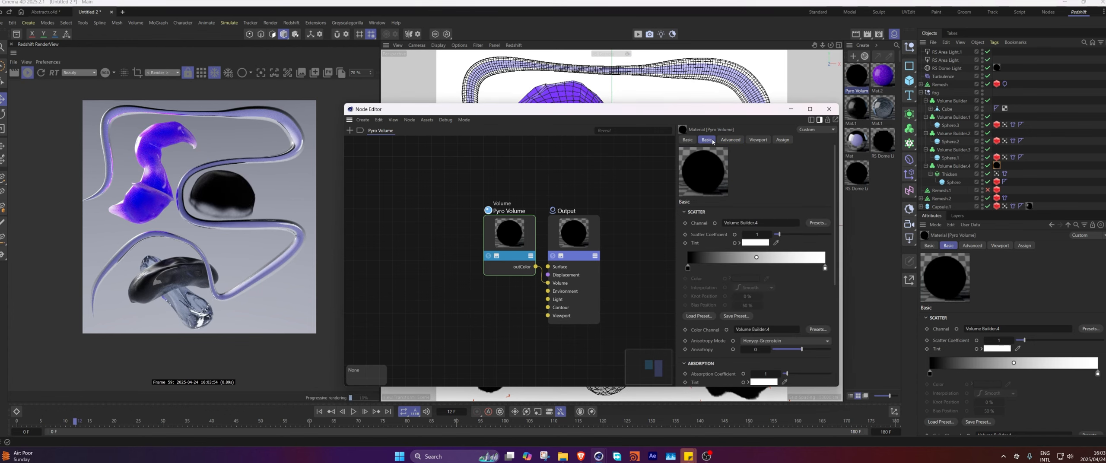
left_click_drag(780, 330, 646, 320)
left_click(785, 318)
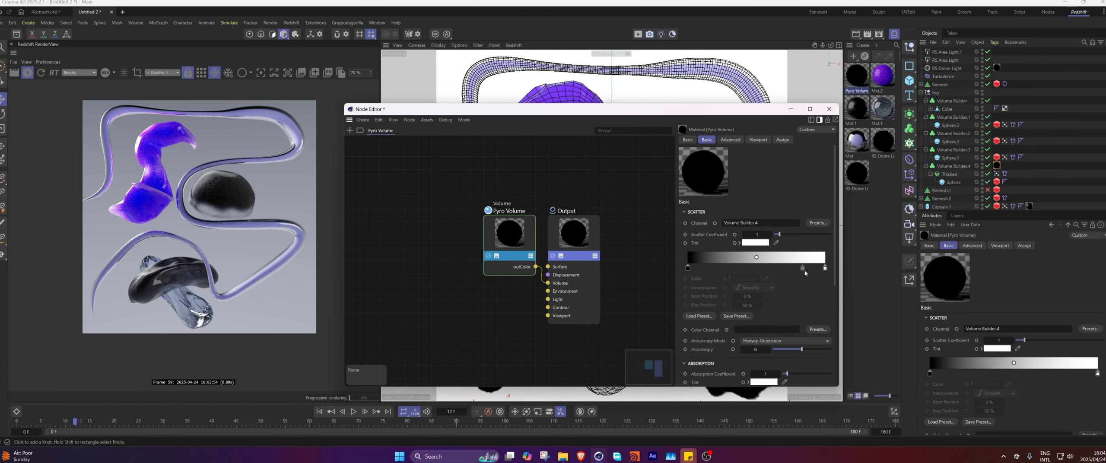
Color the white end knot of the scatter gradient light purple and set the Scatter Coefficient to 5.5.
double_click(825, 268)
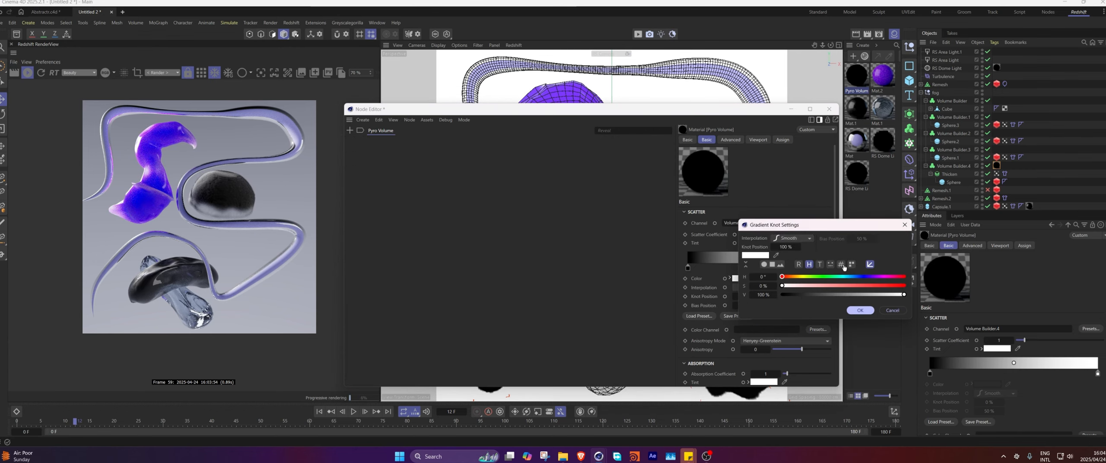
left_click(841, 265)
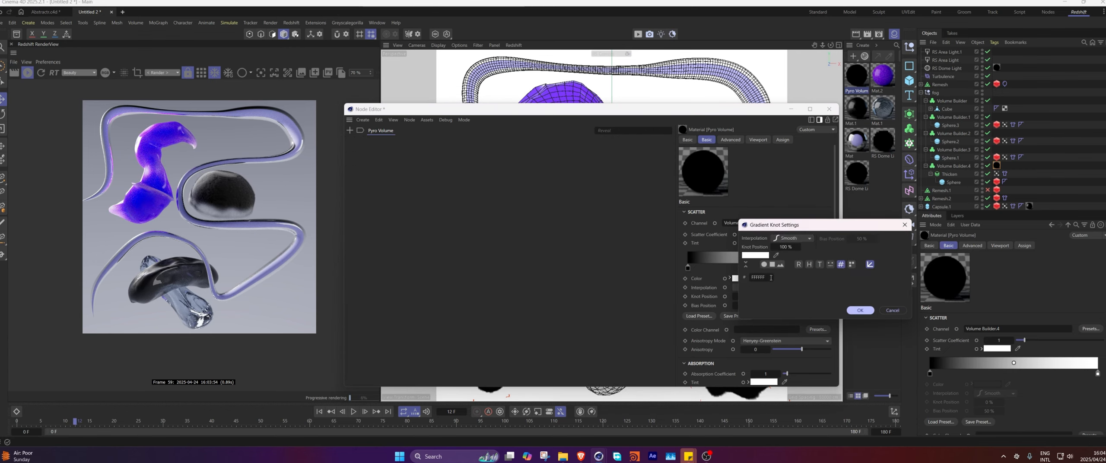
left_click(858, 310)
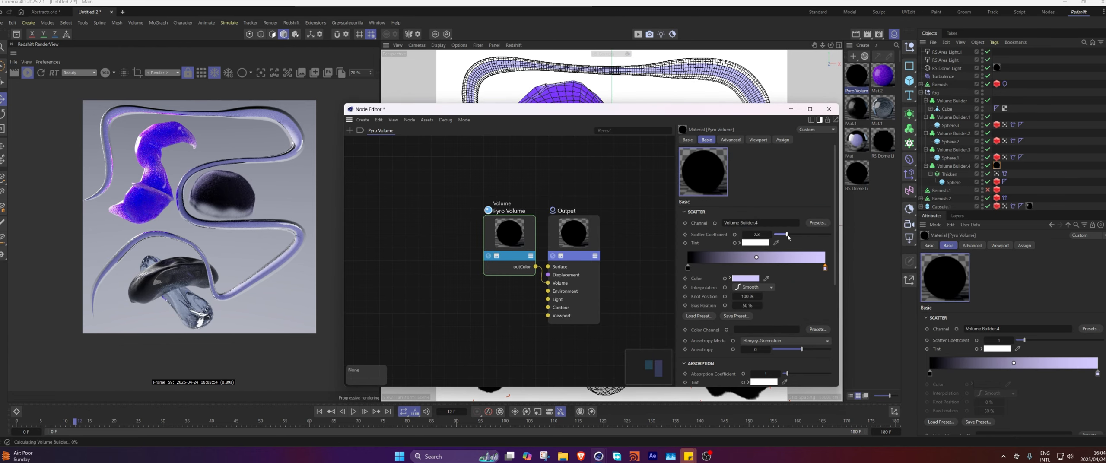
left_click_drag(788, 236, 805, 236)
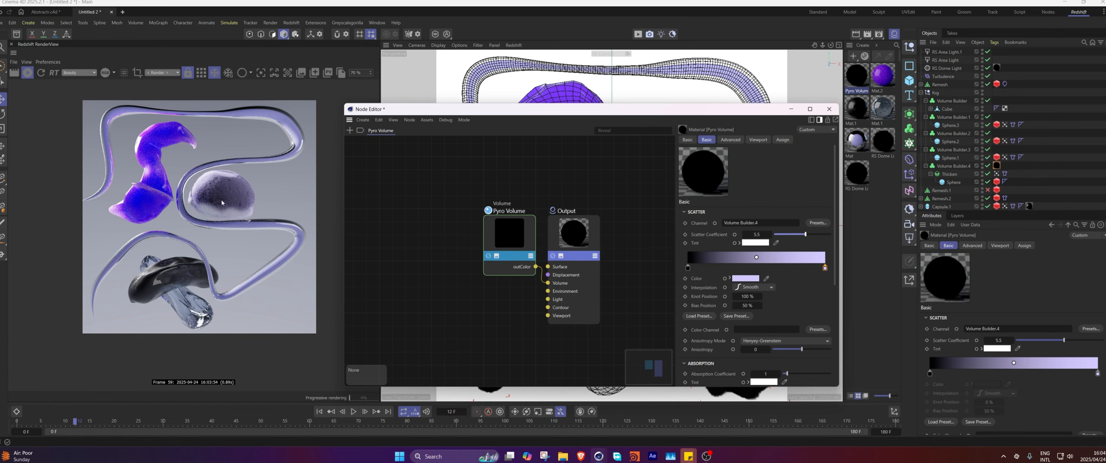
Inspect the hemisphere fog up close in the render and set the density remap Old Max to 3.02.
scroll(221, 203, "up", 5)
scroll(221, 192, "down", 2)
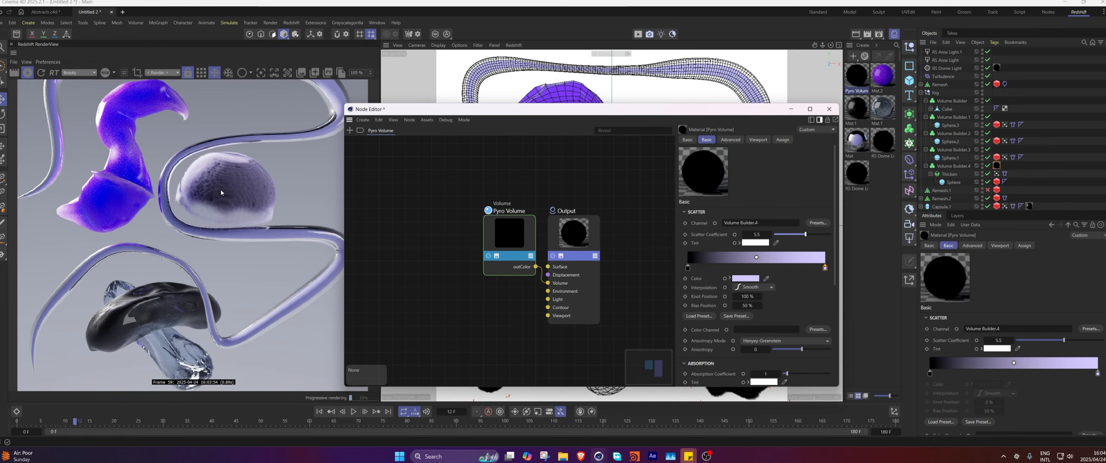
scroll(221, 193, "down", 2)
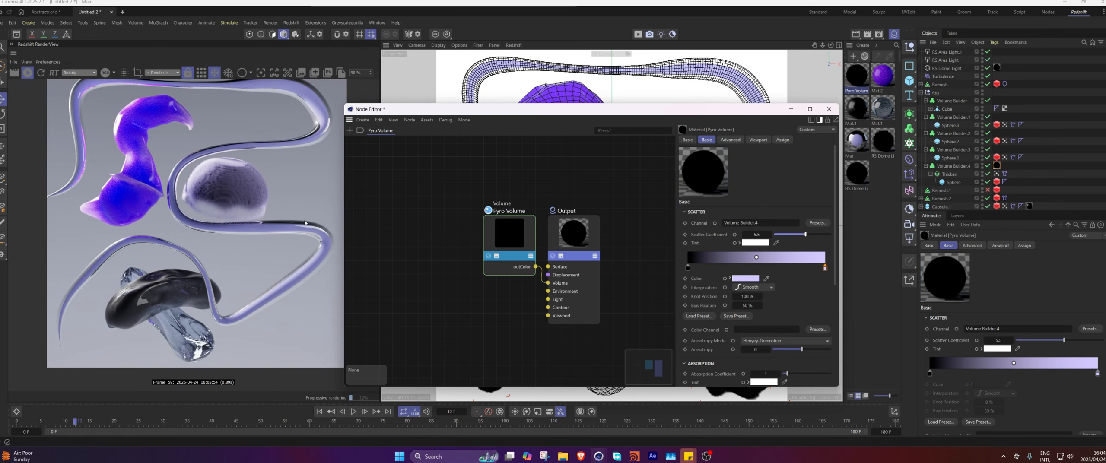
left_click(741, 140)
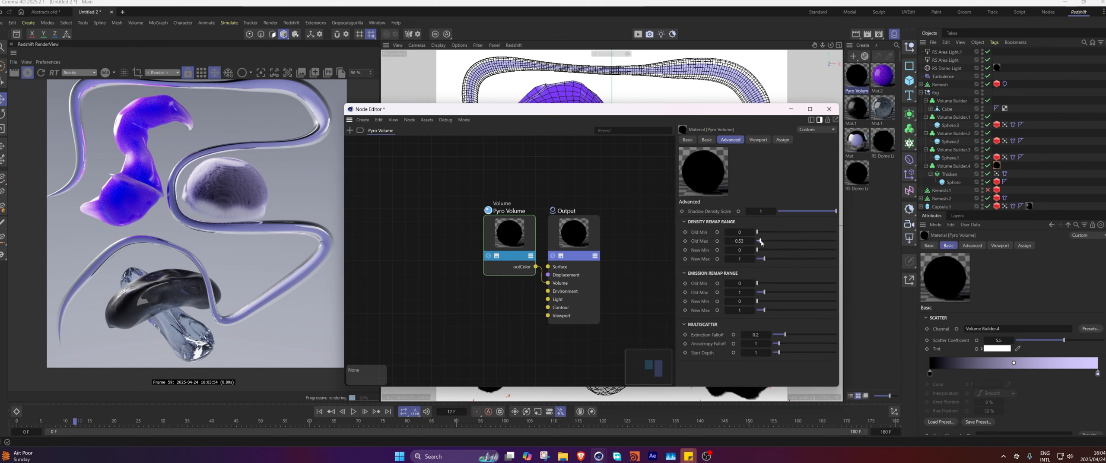
left_click_drag(761, 243, 776, 243)
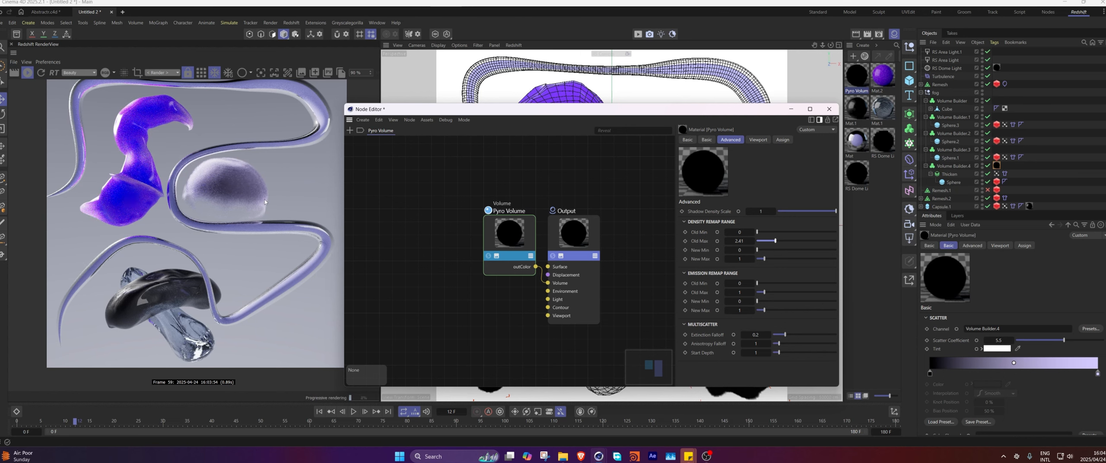
left_click_drag(775, 242, 781, 242)
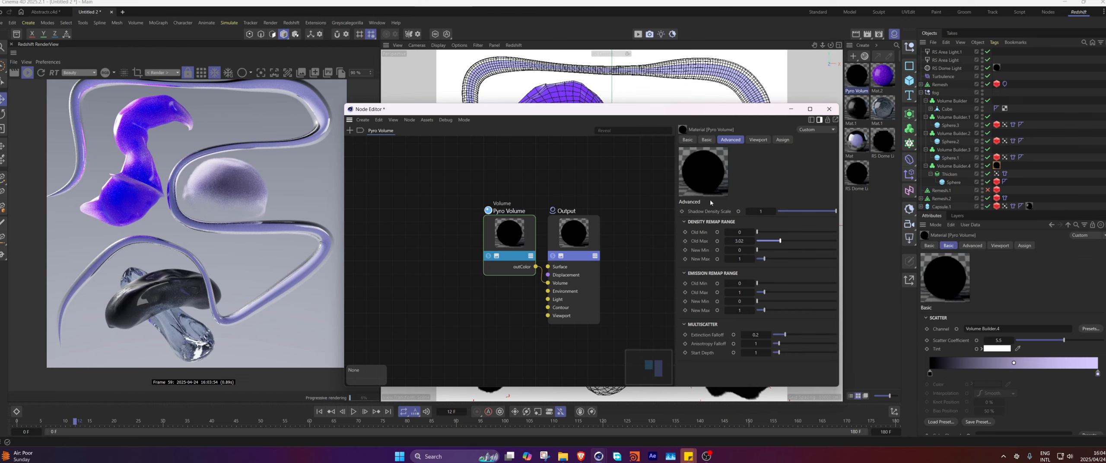
Close the node graph, duplicate the Pyro Volume material and assign the copy to Volume Builder.3.
left_click(828, 109)
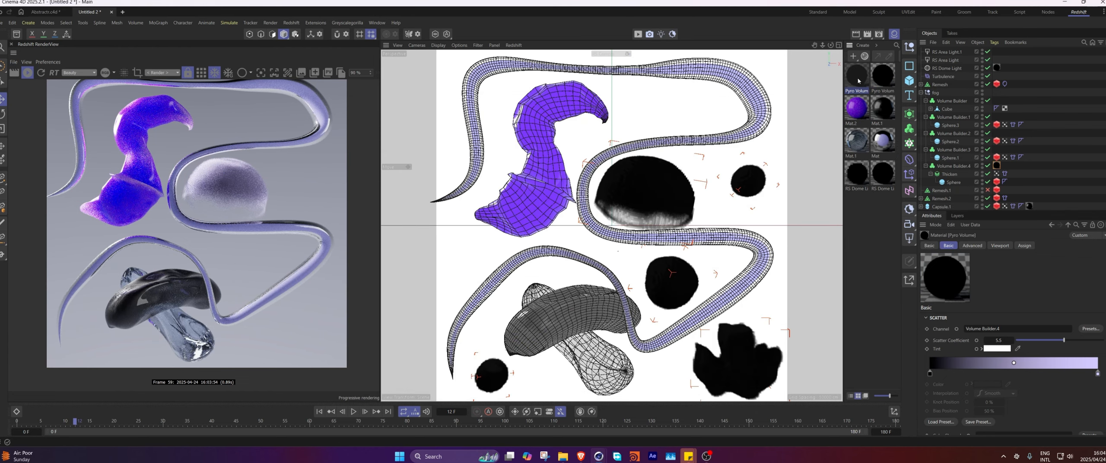
left_click(1061, 150)
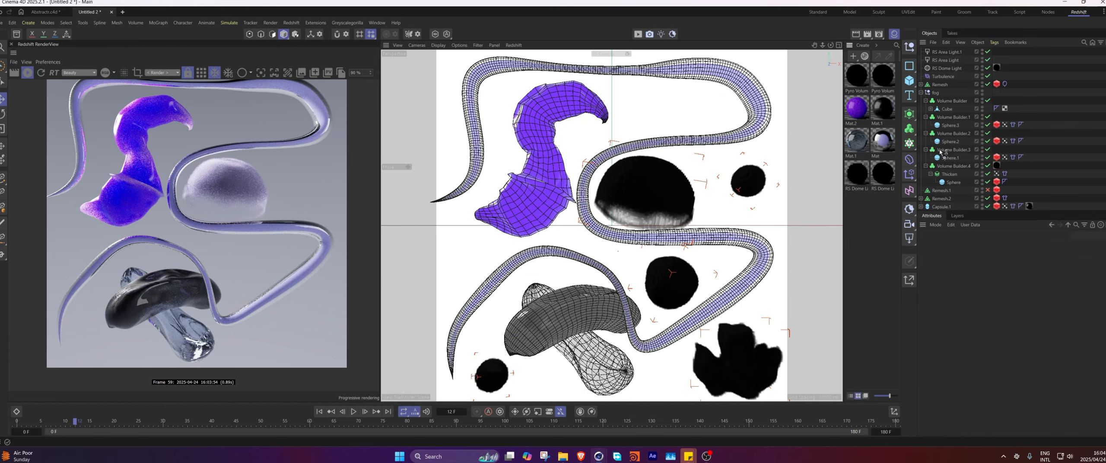
left_click_drag(940, 150, 949, 151)
Open the duplicated Pyro Volume material and set its scatter channel to Volume Builder.3.
double_click(857, 76)
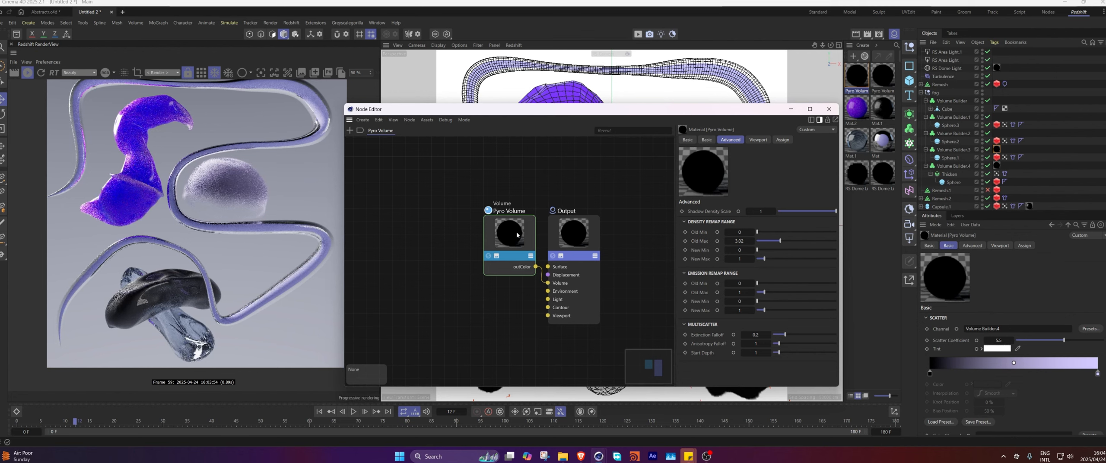
left_click(517, 234)
left_click(817, 230)
mouse_move(848, 261)
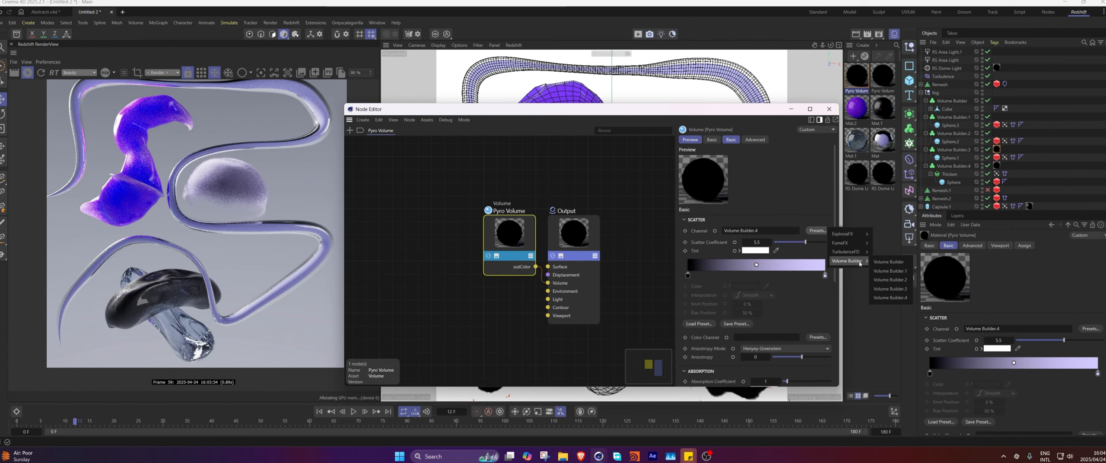
left_click(905, 290)
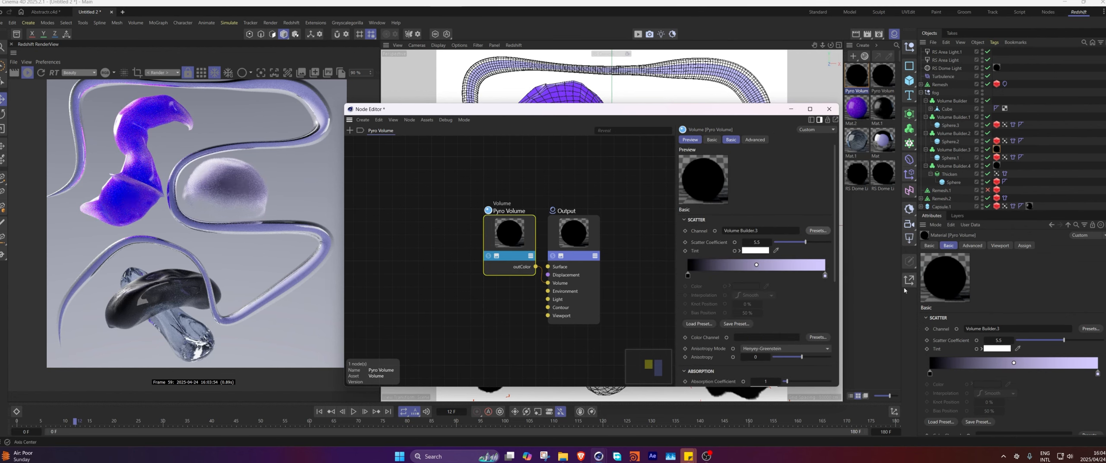
Change the end knot of the duplicated material's scatter gradient to white.
double_click(825, 275)
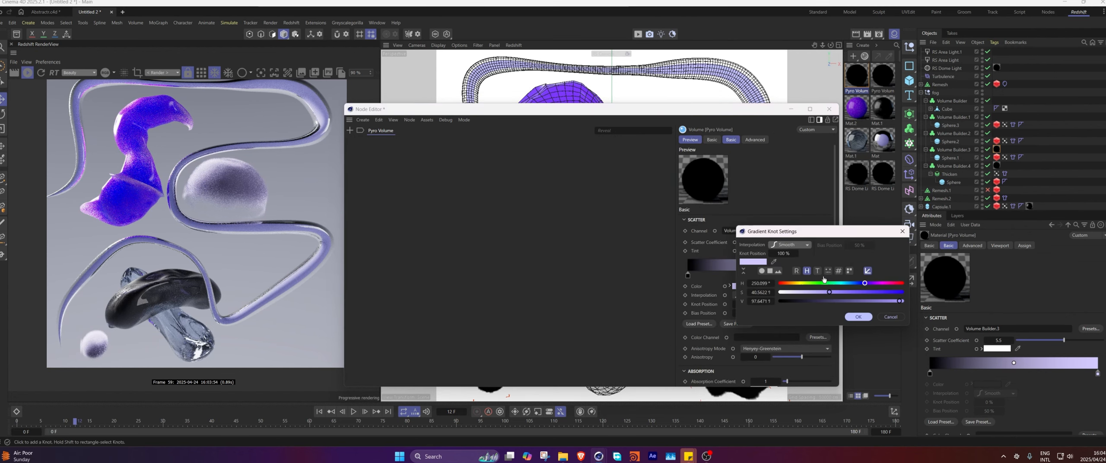
left_click(859, 316)
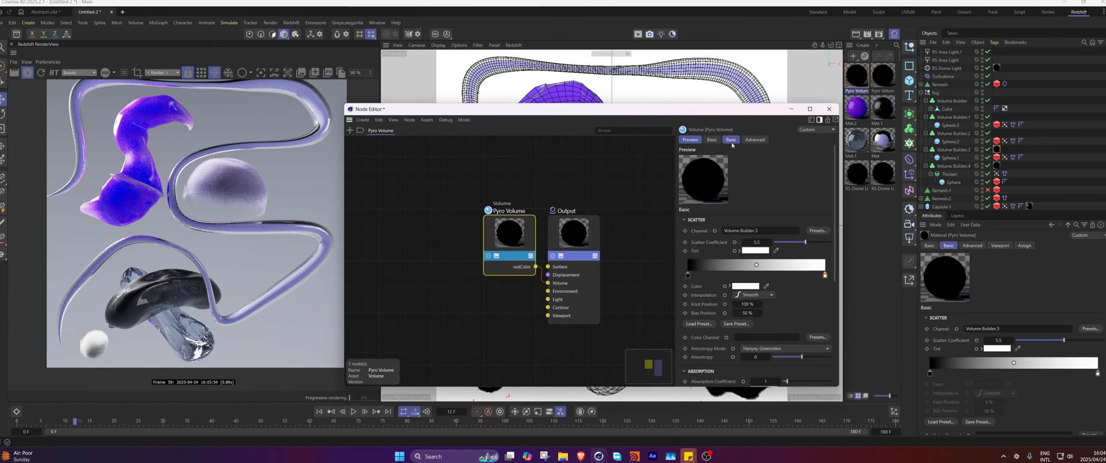
left_click(713, 139)
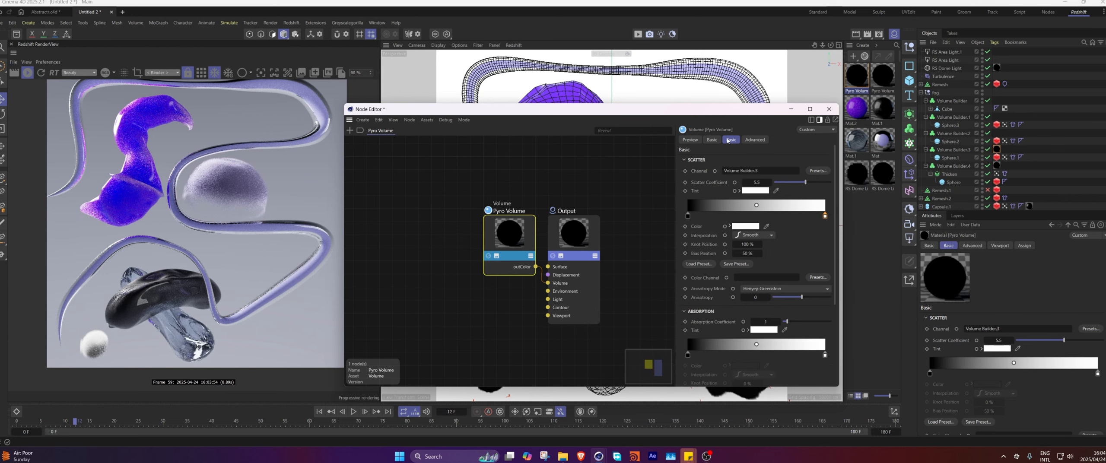
left_click(731, 140)
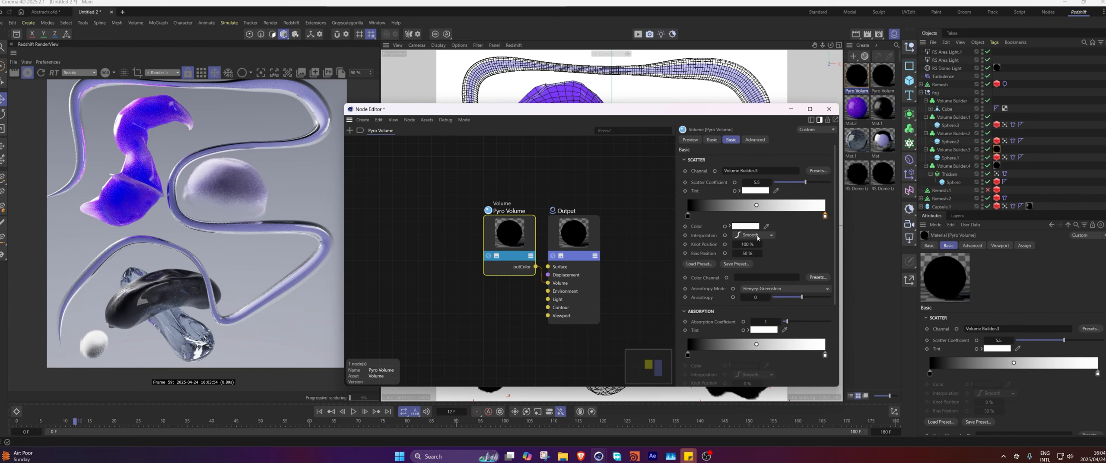
Raise the material's density remap Old Max, set its absorption gradient's end knot to periwinkle blue, and close the node graph.
left_click(755, 140)
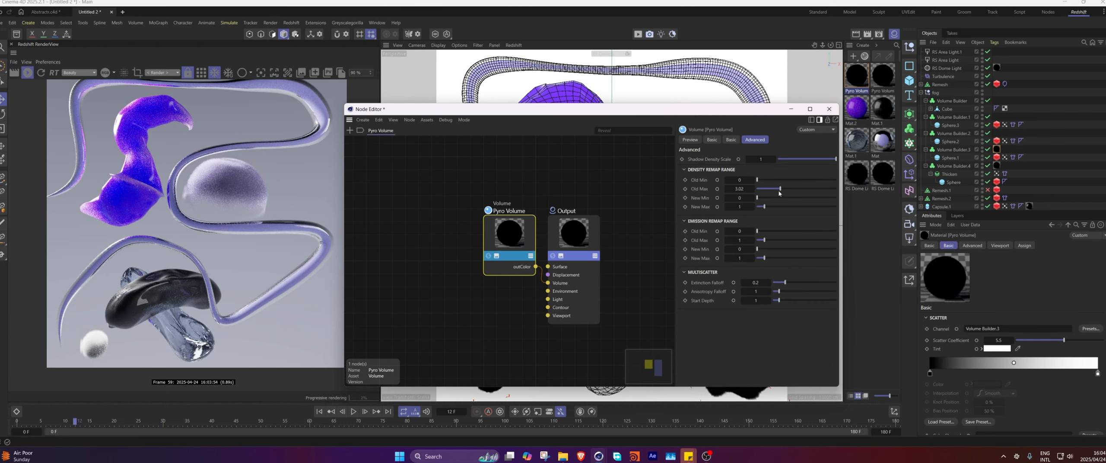
left_click_drag(786, 189, 809, 190)
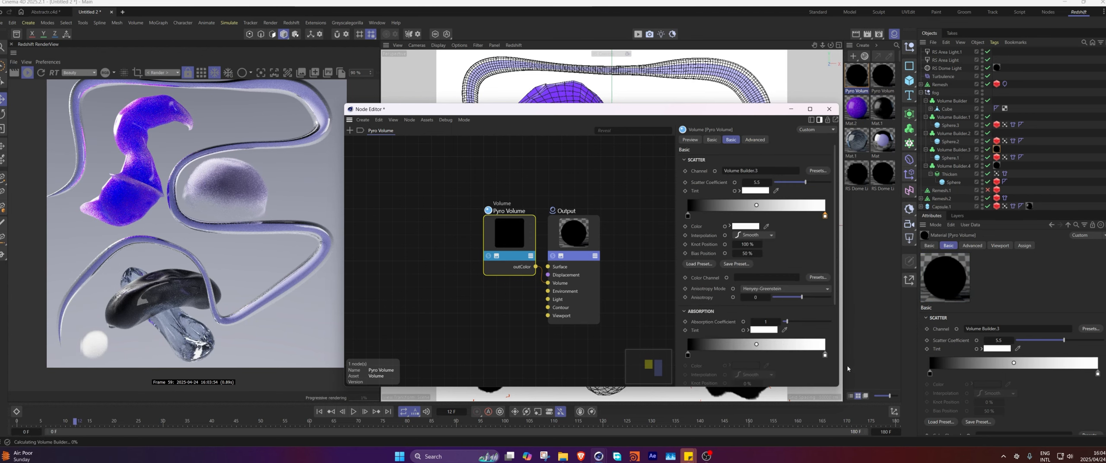
double_click(824, 354)
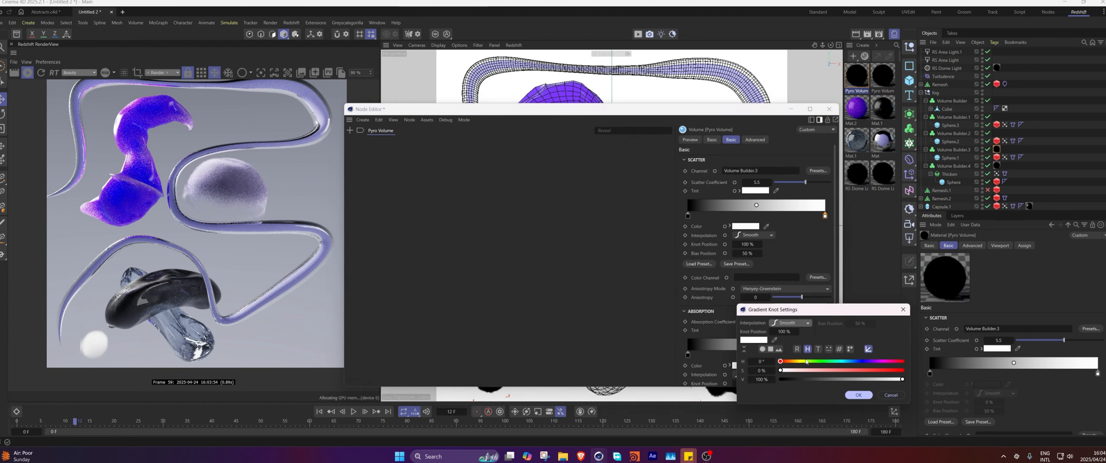
left_click(845, 362)
key("Return")
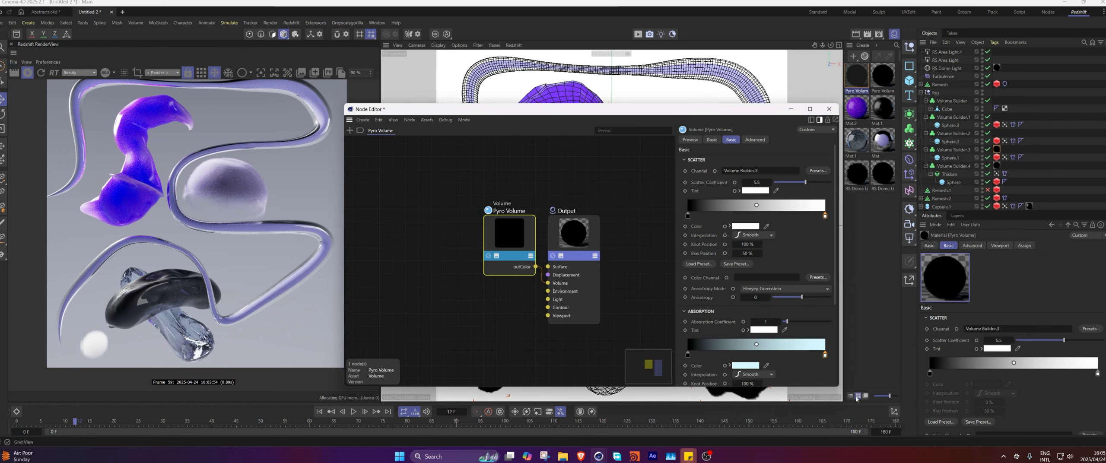
double_click(824, 355)
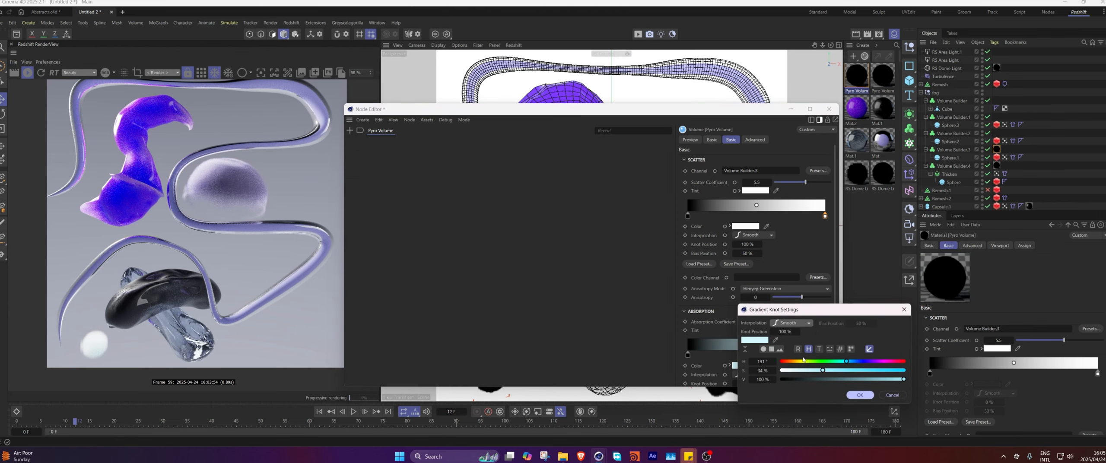
left_click(860, 362)
left_click(857, 371)
left_click(859, 394)
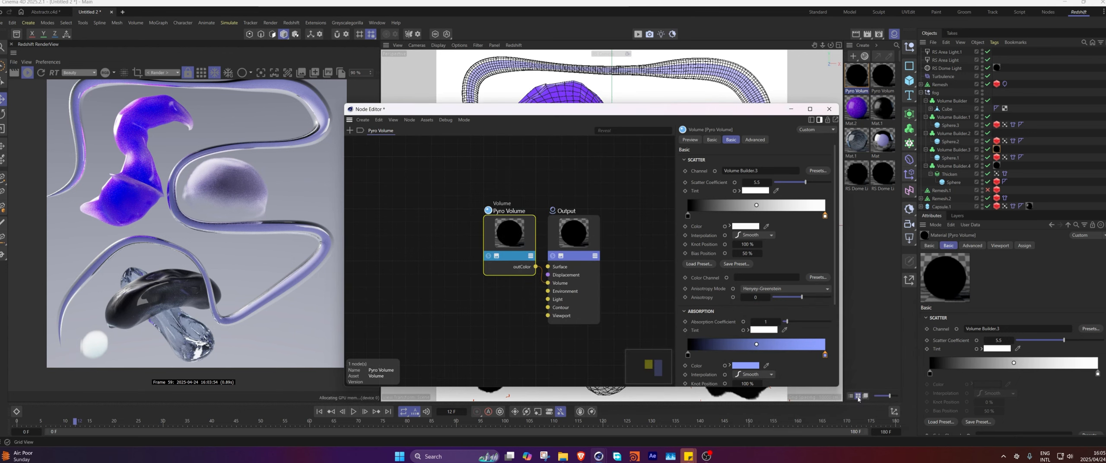
scroll(126, 316, "down", 3)
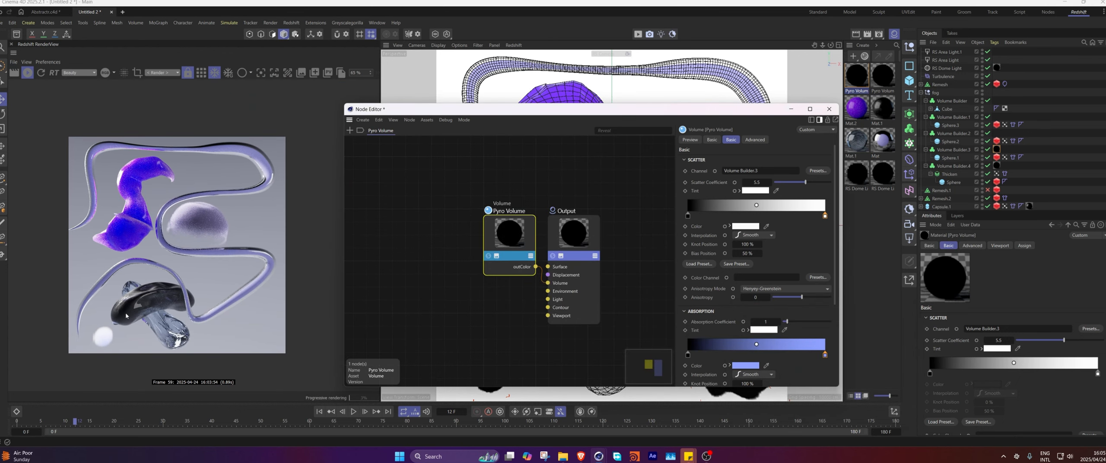
left_click(198, 364)
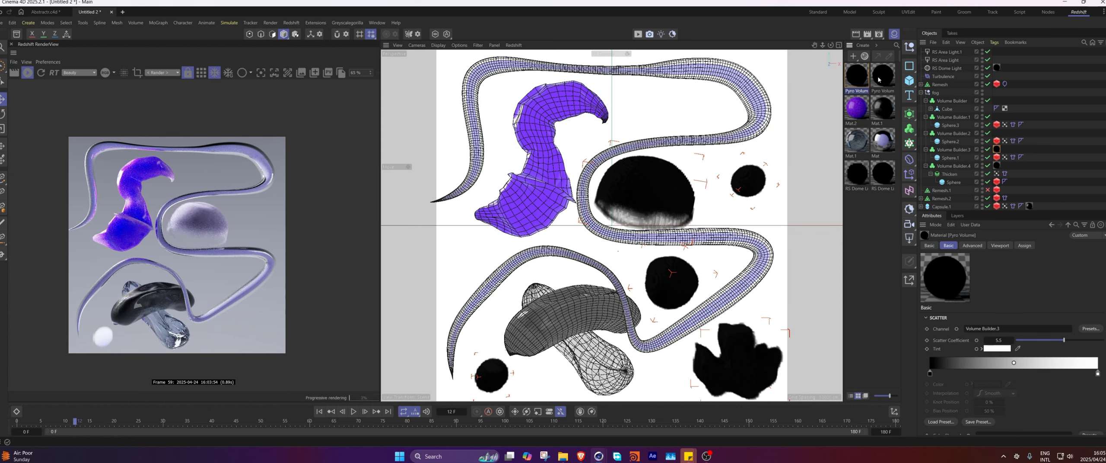
Duplicate the lilac Pyro Volume material onto Volume Builder.2 and set the copy's scatter channel to Volume Builder.2.
left_click_drag(859, 81, 945, 135, "ctrl")
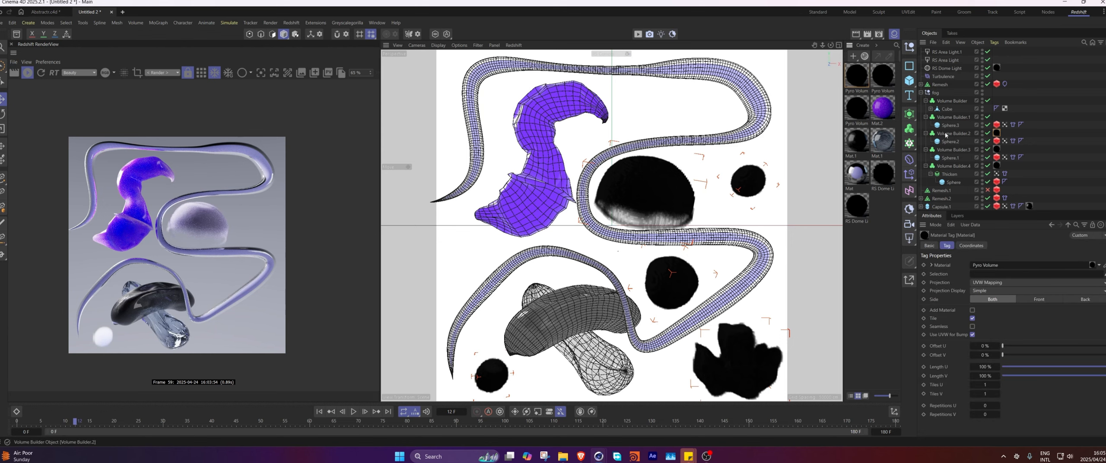
double_click(857, 75)
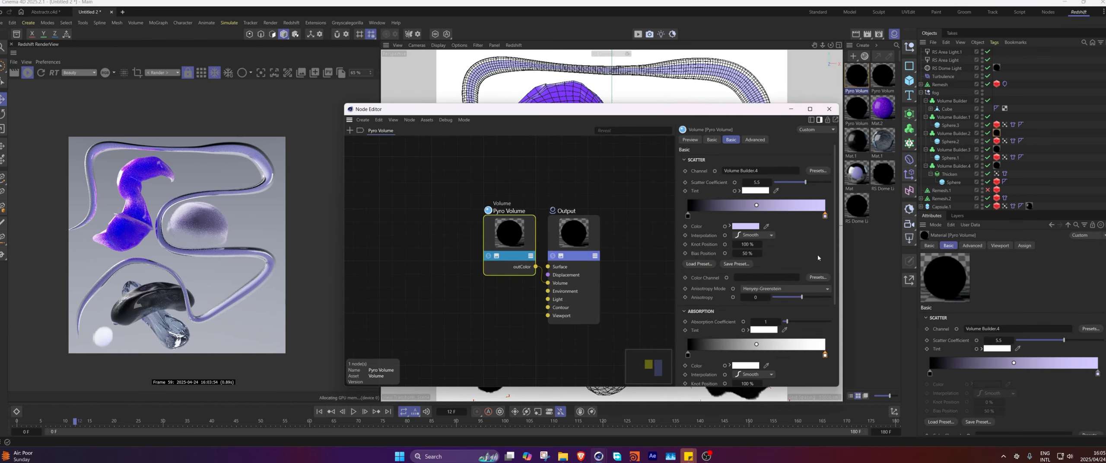
left_click(818, 170)
mouse_move(834, 205)
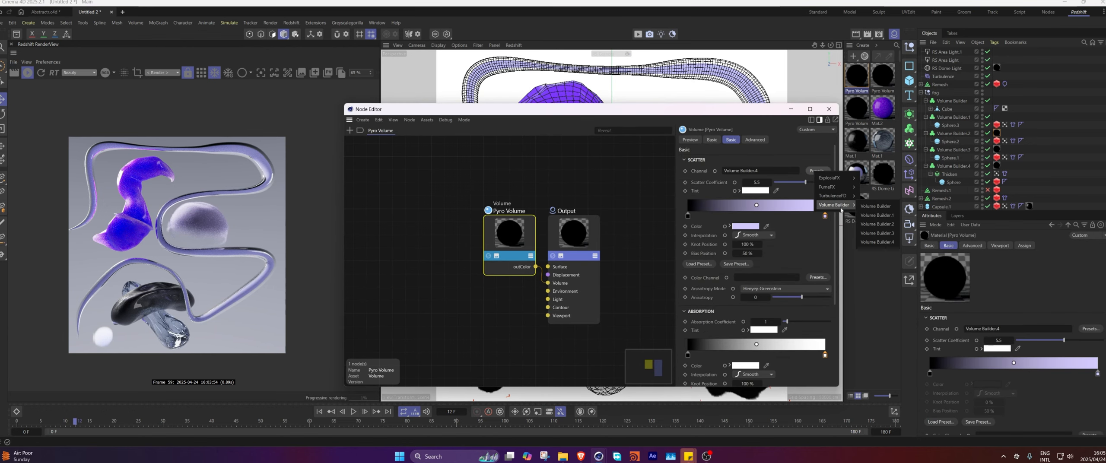
left_click(876, 233)
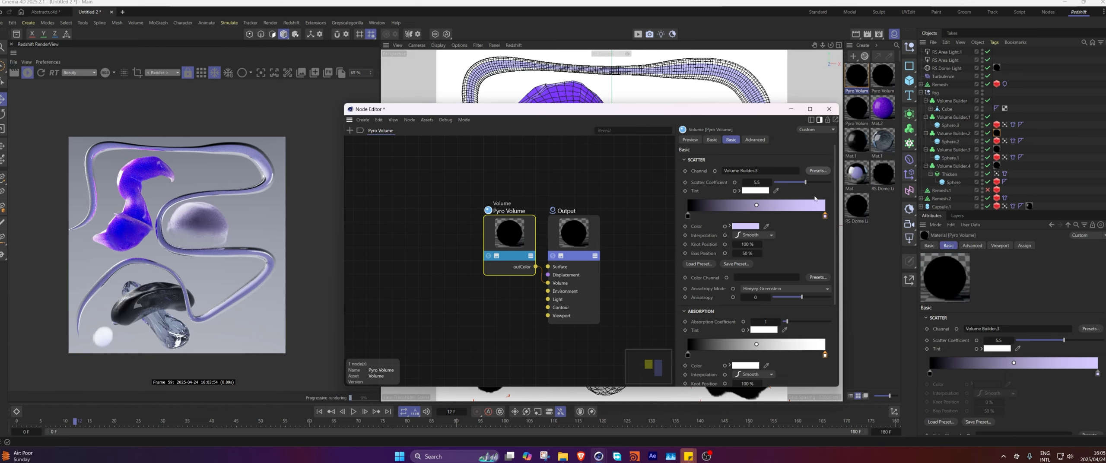
left_click(818, 170)
mouse_move(834, 204)
left_click(881, 223)
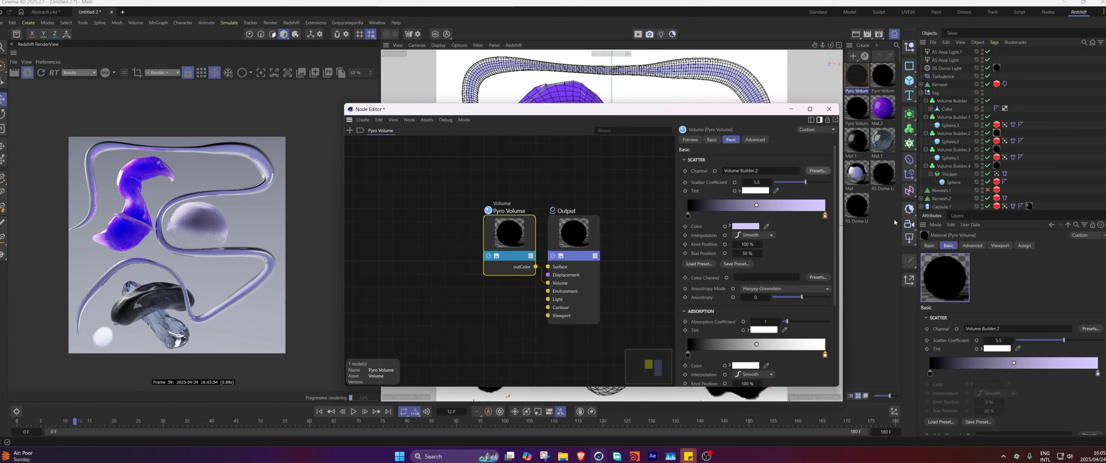
left_click(828, 109)
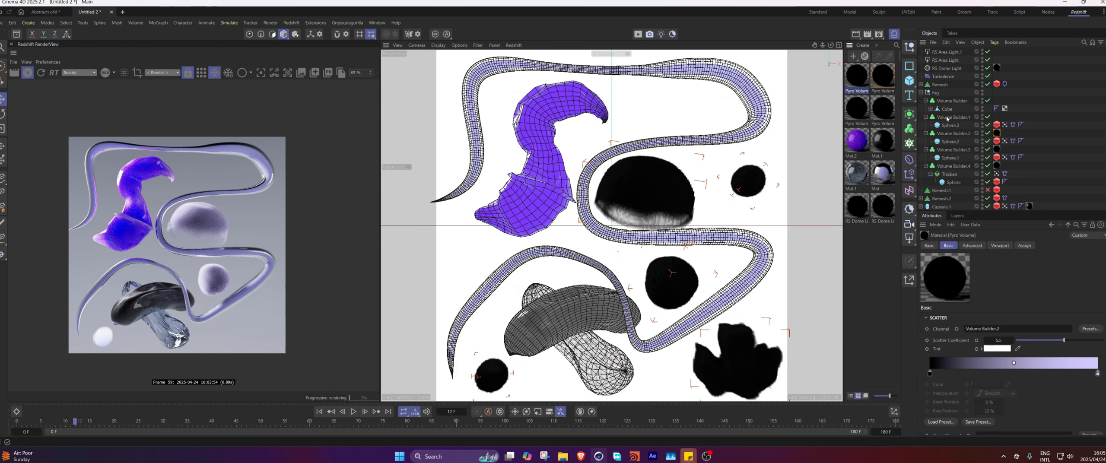
Assign another copy of the lilac Pyro Volume material to Volume Builder.1 and set its scatter channel to Volume Builder.1.
left_click_drag(946, 119, 947, 118)
double_click(857, 77)
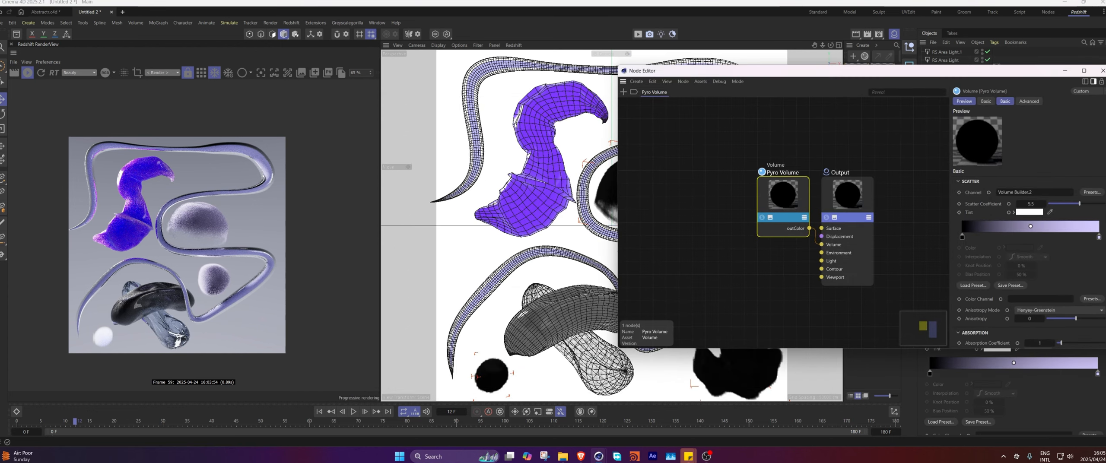
left_click(1091, 192)
mouse_move(1072, 225)
left_click(1041, 235)
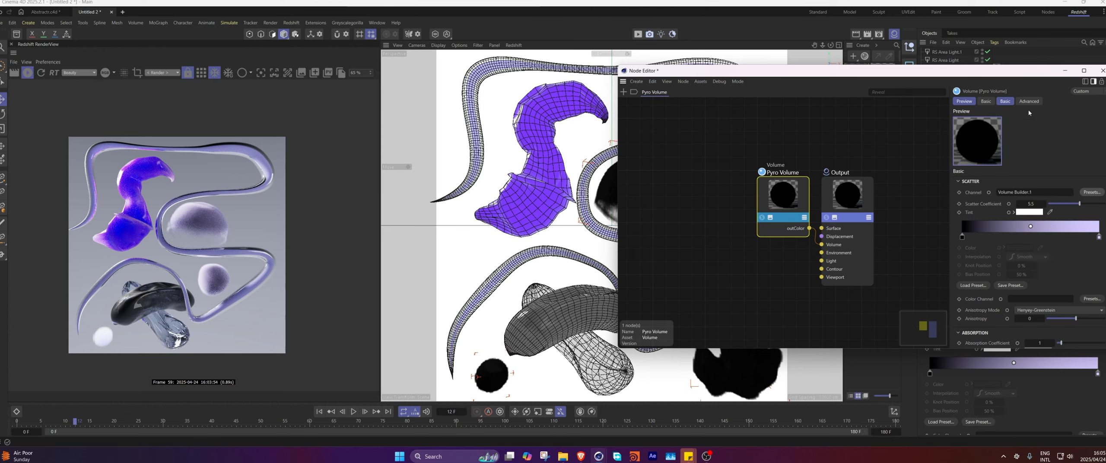
Set the scatter channel of a further Pyro Volume copy to Volume Builder and assign it to the cube's Volume Builder.
left_click_drag(734, 70, 629, 127)
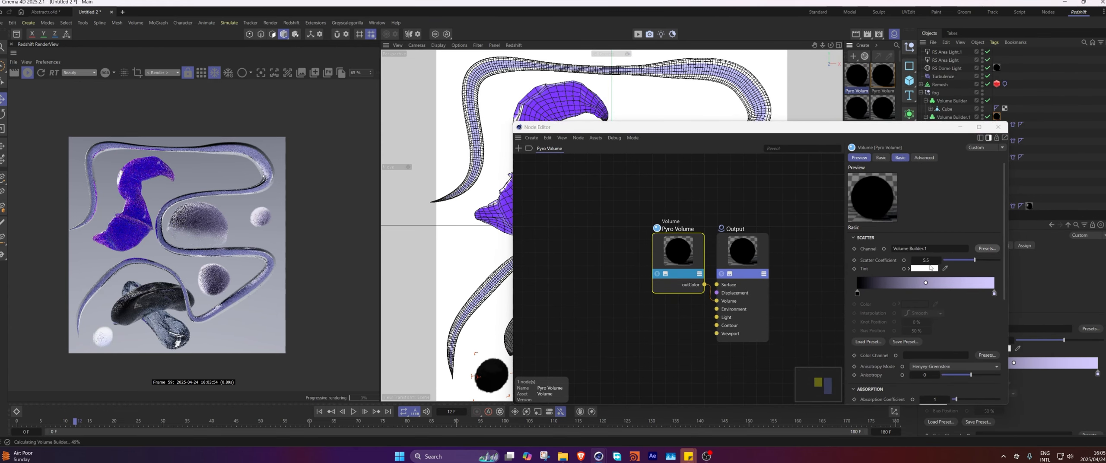
left_click(986, 248)
mouse_move(1019, 283)
left_click(1058, 281)
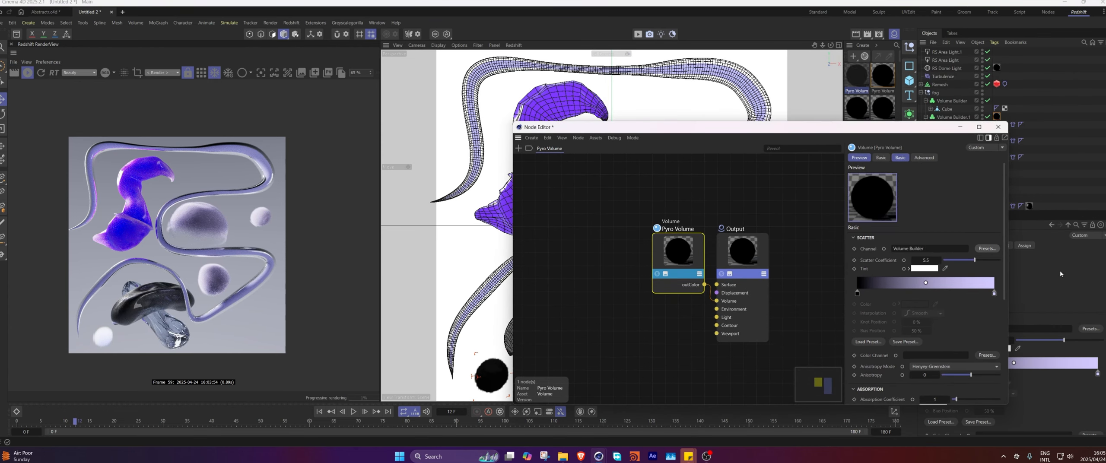
left_click_drag(856, 76, 953, 103)
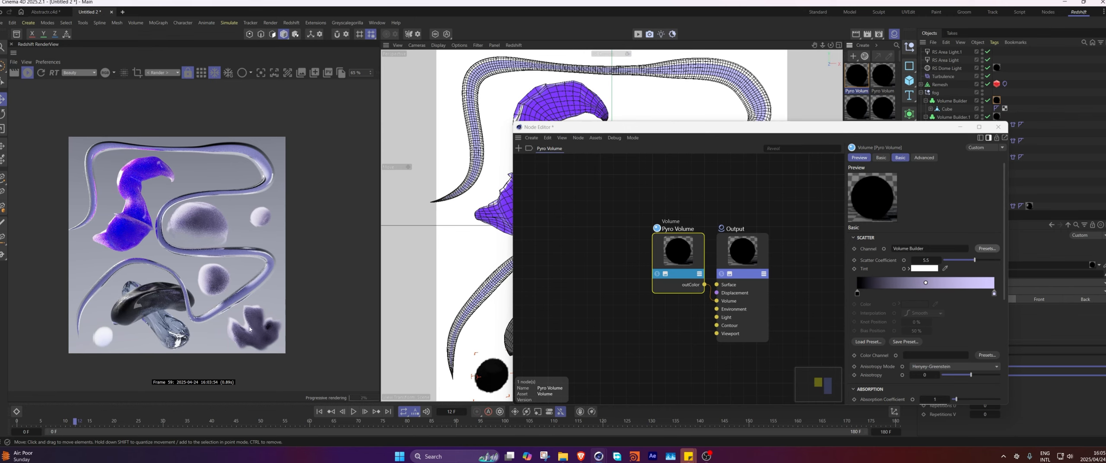
Try to recolour the scatter gradient's end knot with the purple sampled from the curved shape in the render.
double_click(994, 293)
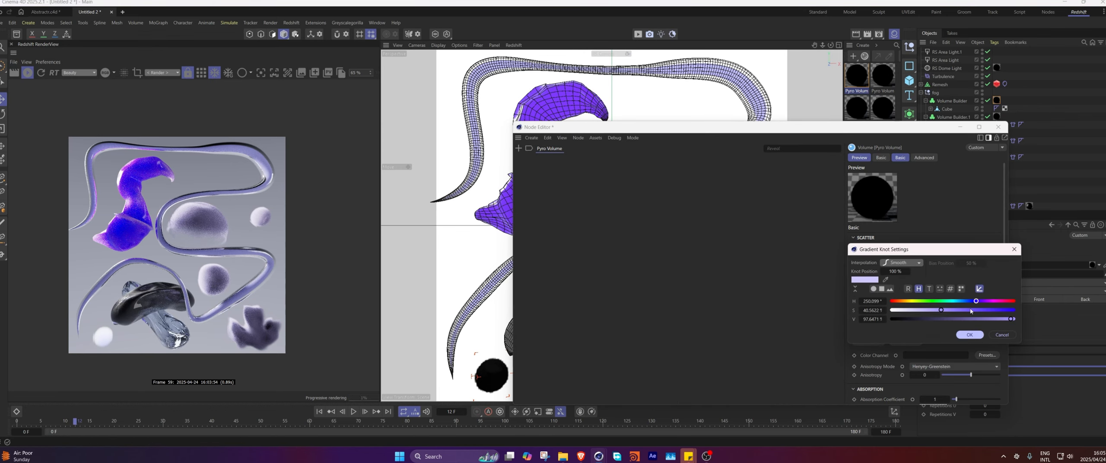
left_click(886, 280)
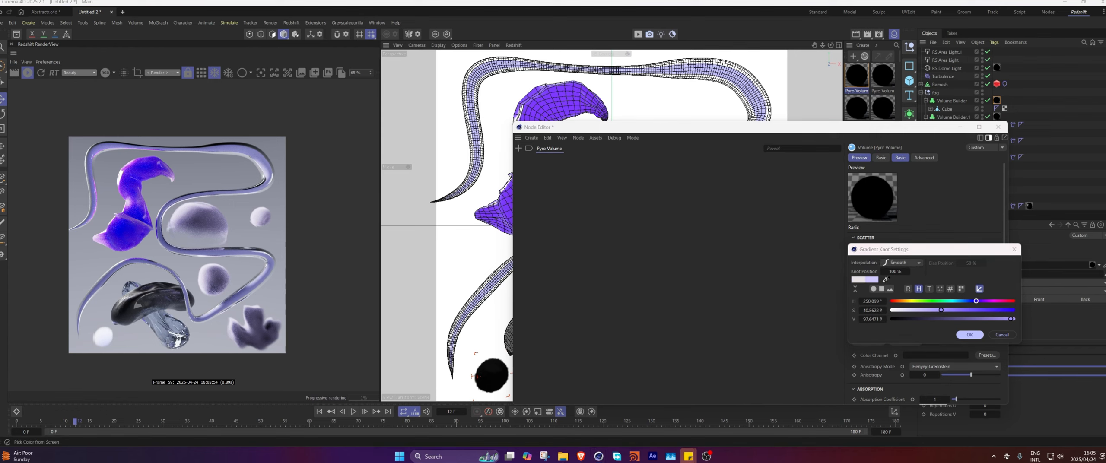
left_click(142, 169)
left_click(969, 335)
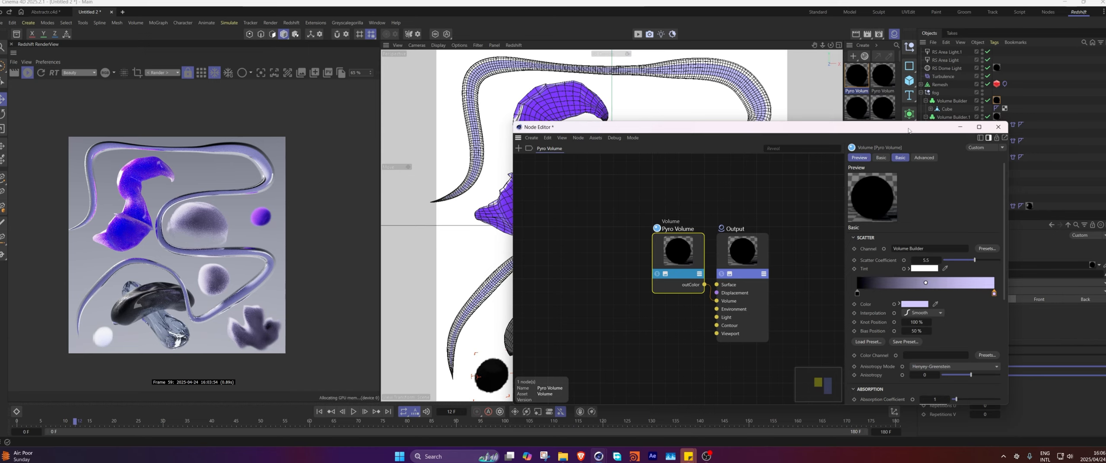
Select the cube fog's Pyro Volume material and set its scatter gradient's end knot to the blue sampled from the rendered curved shape.
left_click_drag(910, 131, 759, 137)
left_click(946, 108)
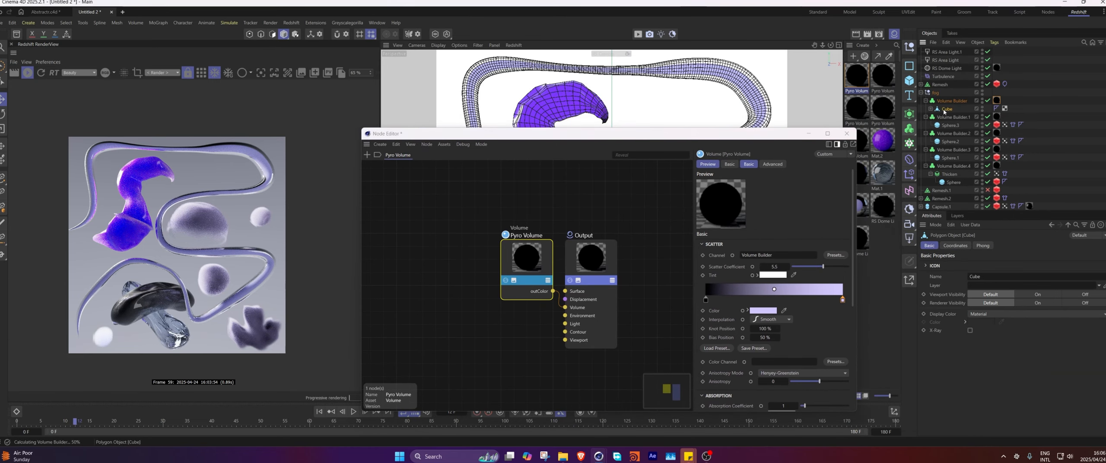
left_click(996, 101)
left_click(858, 79)
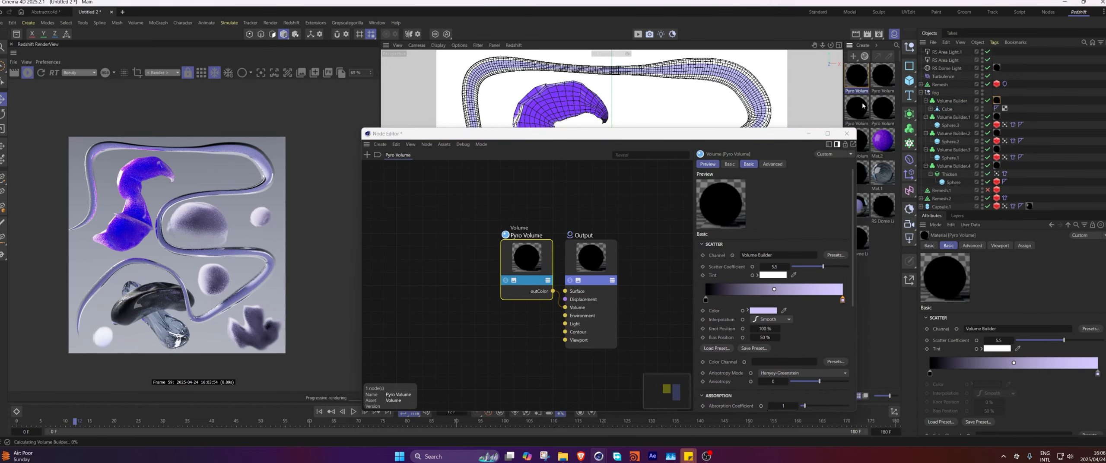
double_click(842, 300)
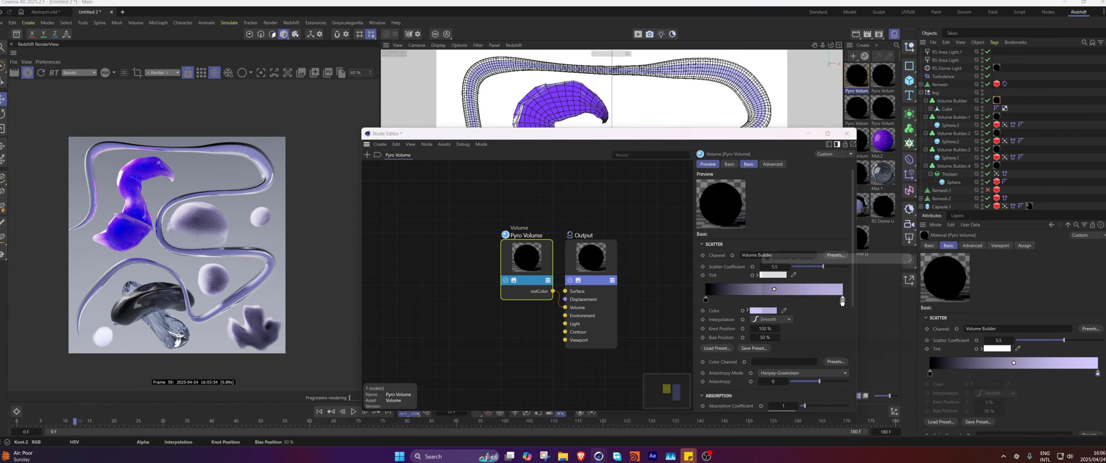
left_click(791, 285)
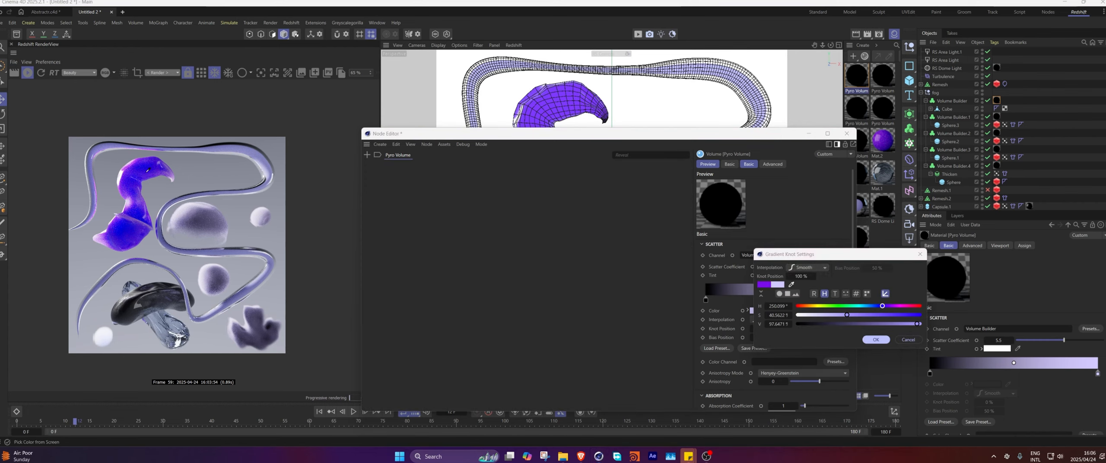
left_click(148, 170)
left_click(874, 339)
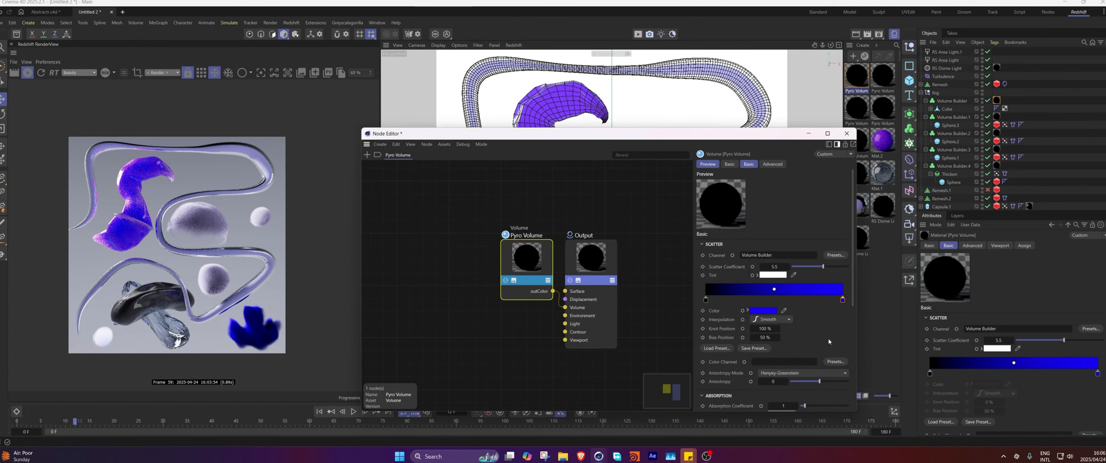
Set the density remap Old Max of the cube fog's material to 5.41.
left_click(771, 164)
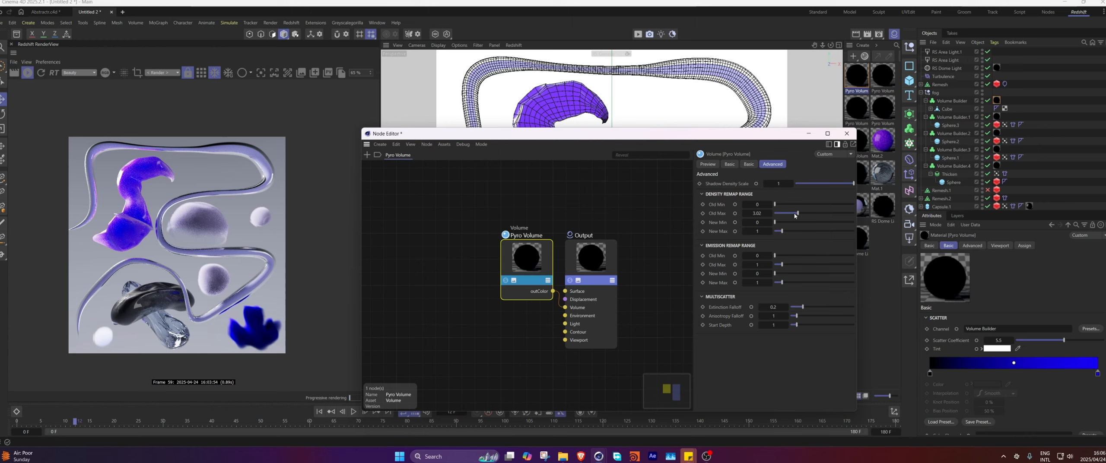
mouse_move(779, 216)
left_mouse_down()
mouse_move(798, 214)
mouse_move(776, 215)
left_mouse_up()
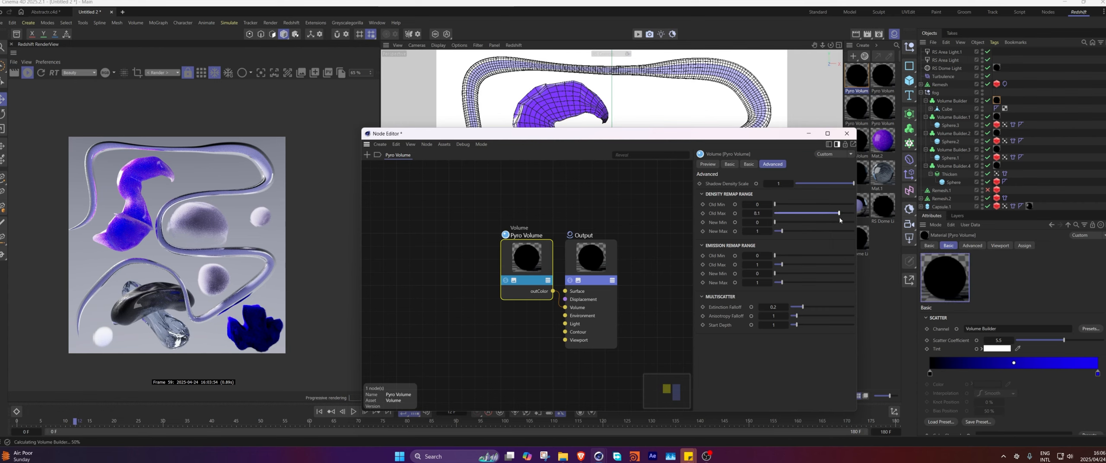
left_click_drag(826, 217, 818, 217)
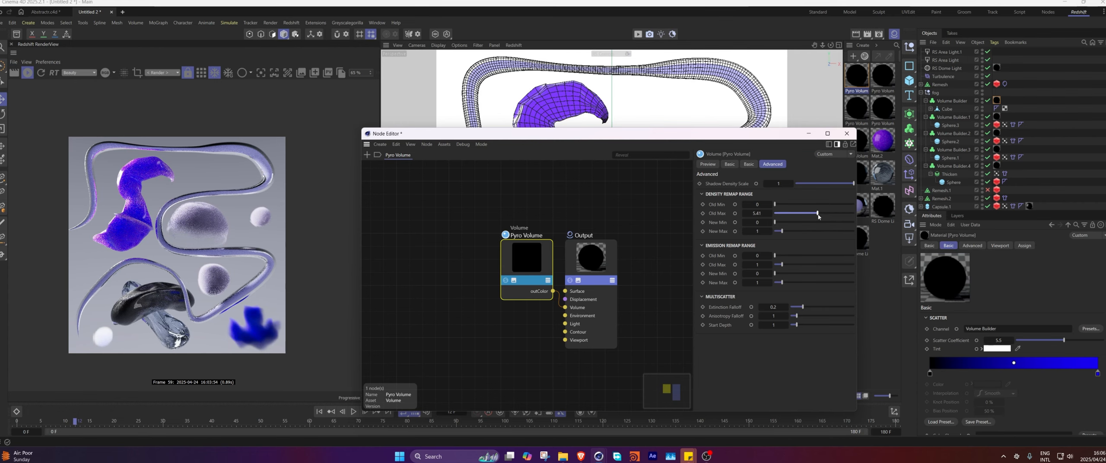
Set the absorption gradient's end knot to light violet with hue 276°, set the absorption coefficient to 0.71, and close the node graph.
left_click(750, 165)
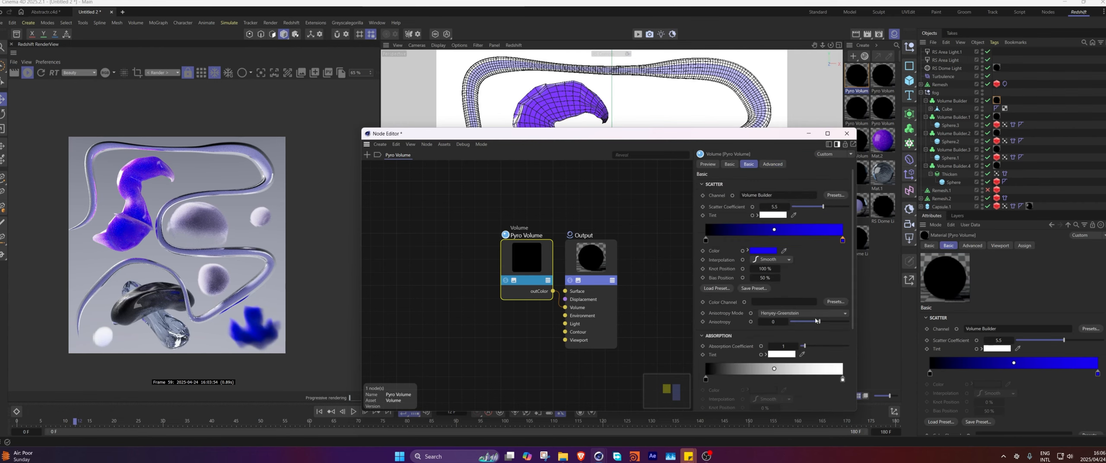
double_click(842, 379)
left_click_drag(864, 390, 869, 396)
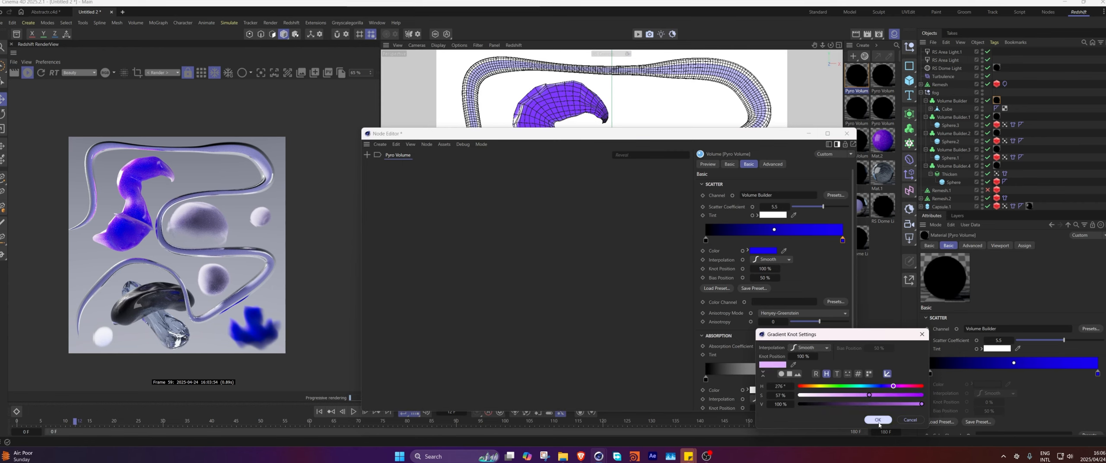
left_click(877, 420)
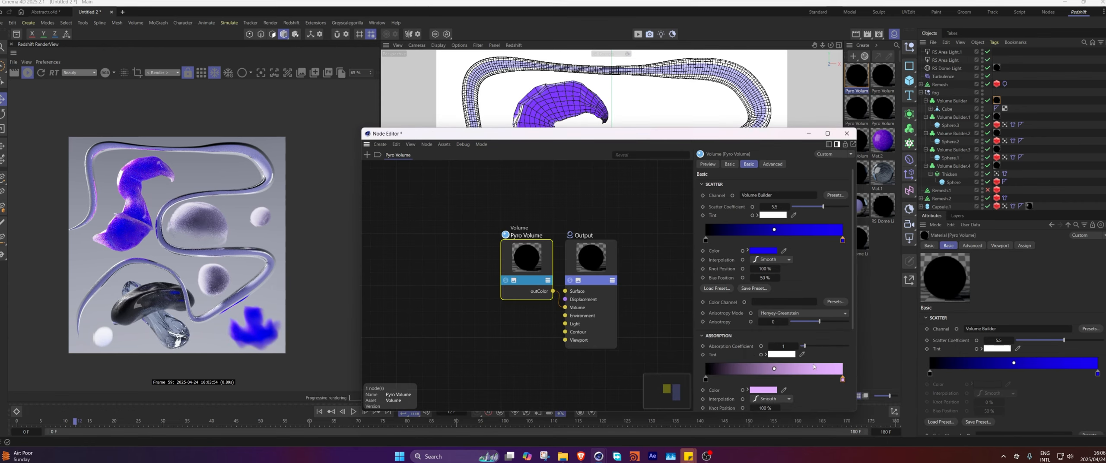
left_click_drag(814, 347, 805, 349)
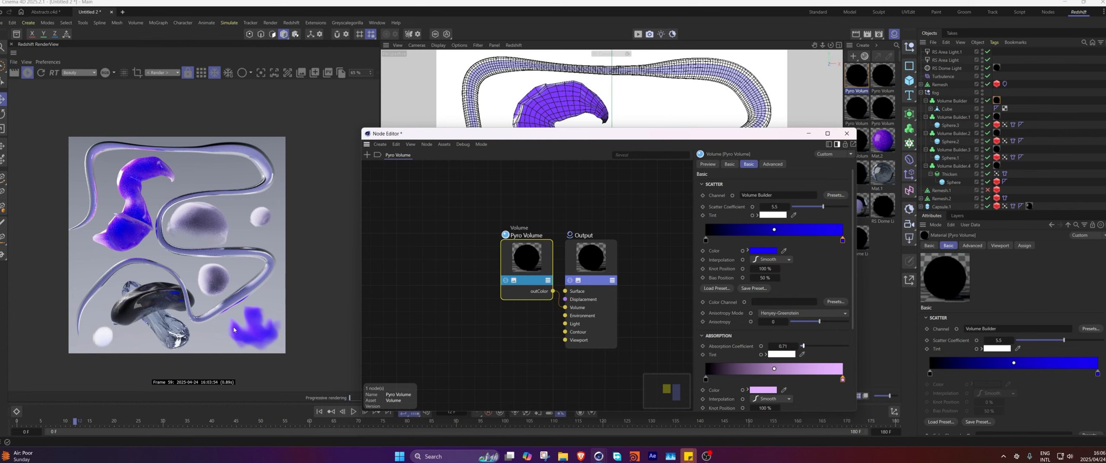
left_click(846, 134)
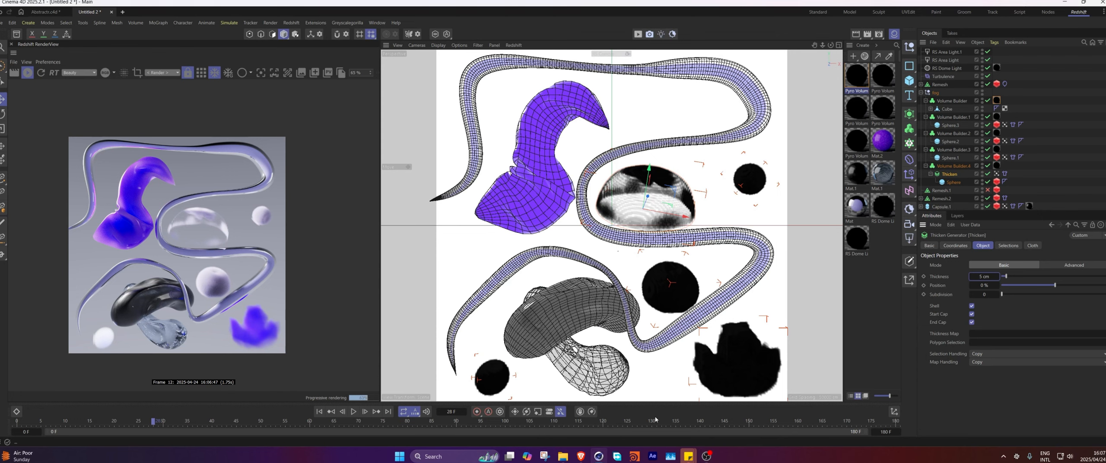
Play the simulation from frame 28 and stop it around frame 45 to check how the shapes deform.
left_click(354, 412)
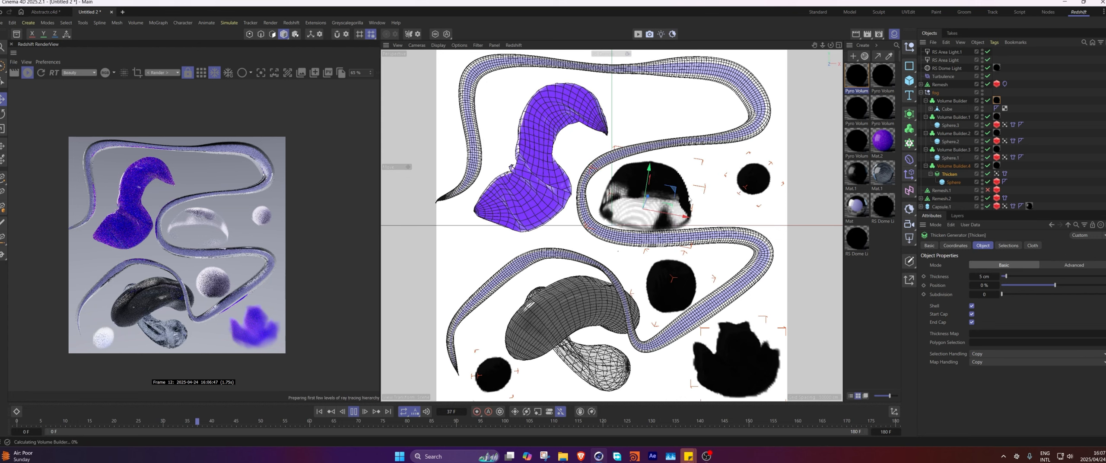
left_click(354, 411)
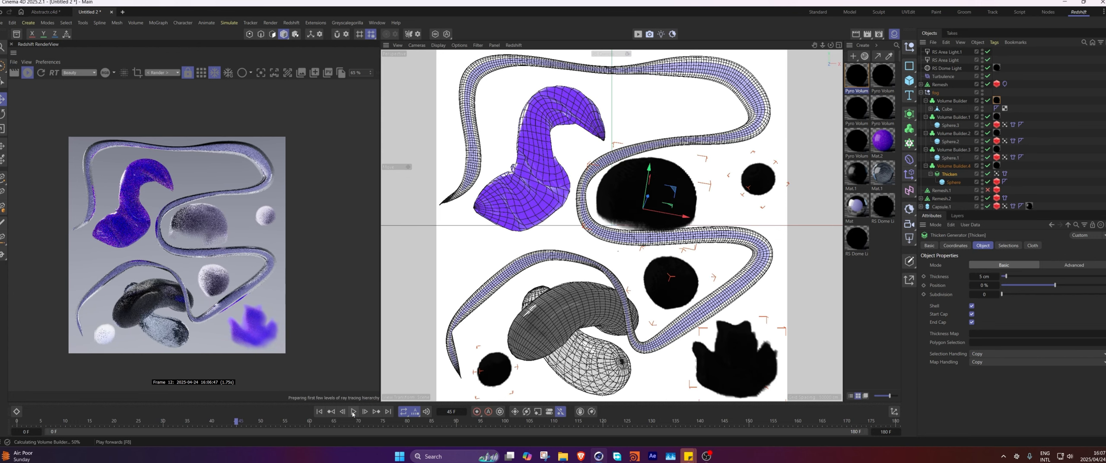
Switch to the Abstract project and examine its render, its thin hair-like splines and their Rope tags, stopping the live render at the end.
left_click(45, 12)
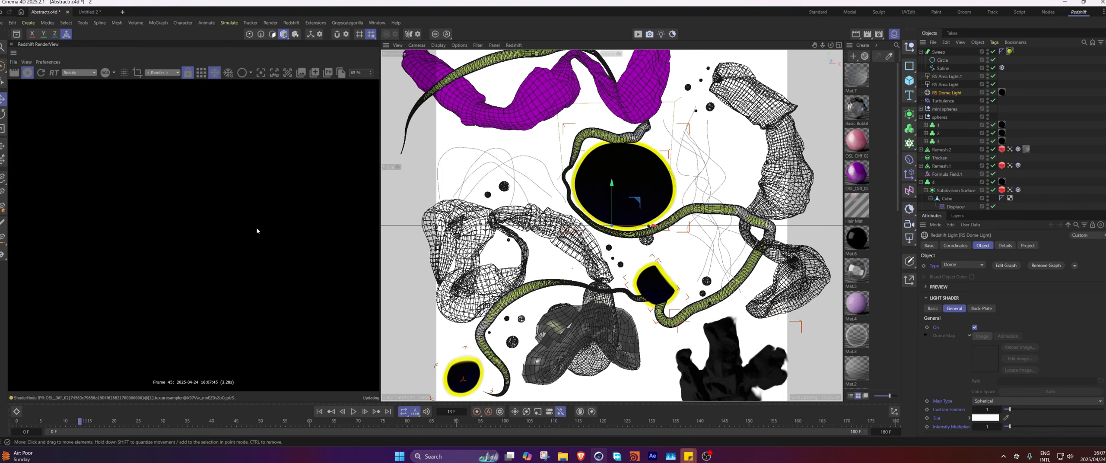
scroll(196, 225, "down", 4)
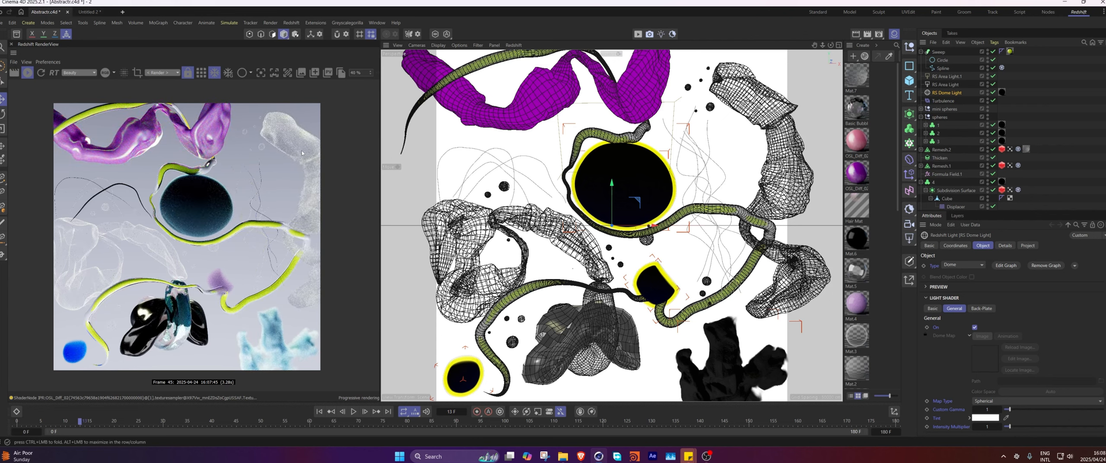
left_click(717, 209)
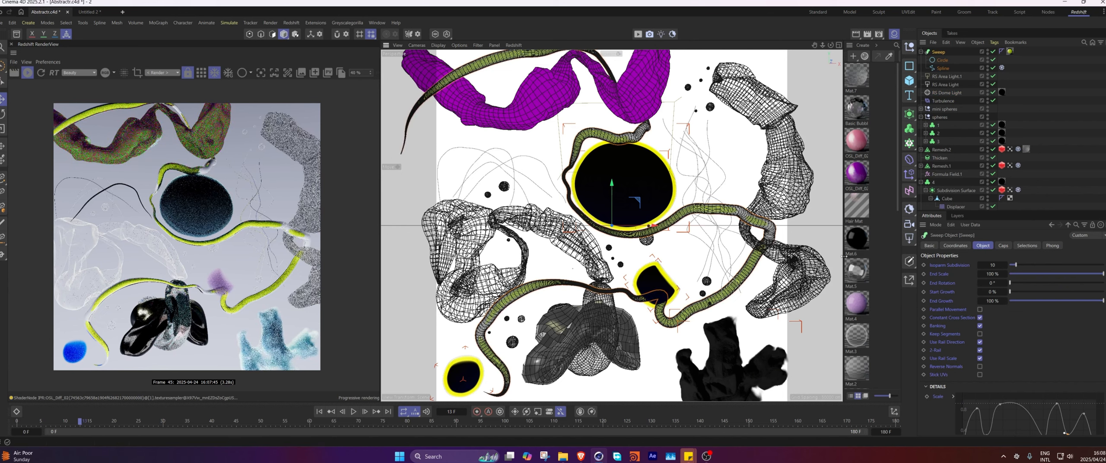
left_click(707, 147)
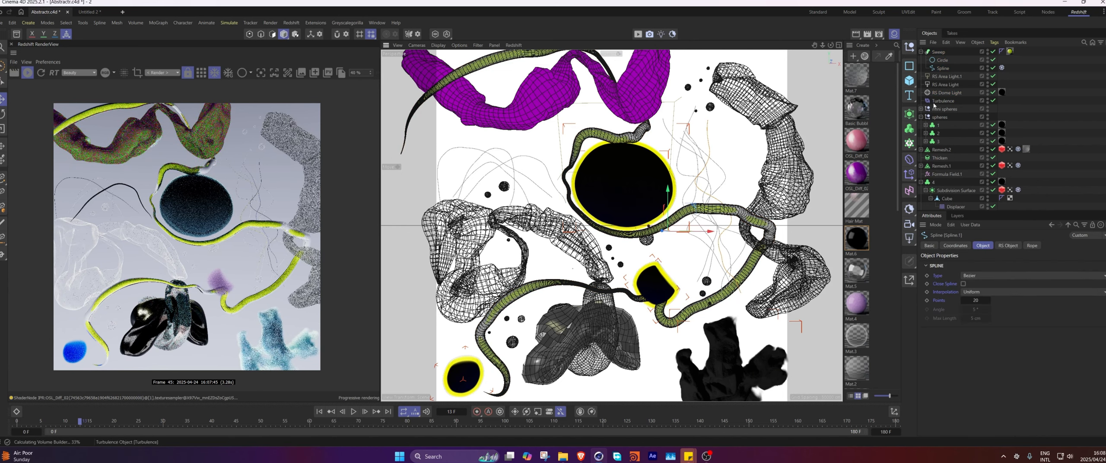
left_click(920, 118)
scroll(924, 177, "down", 5)
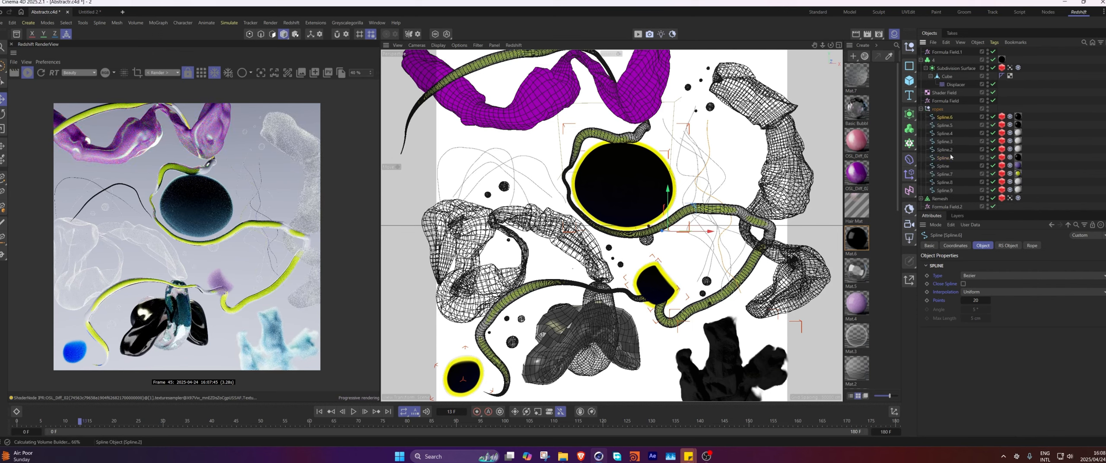
left_click(1009, 140)
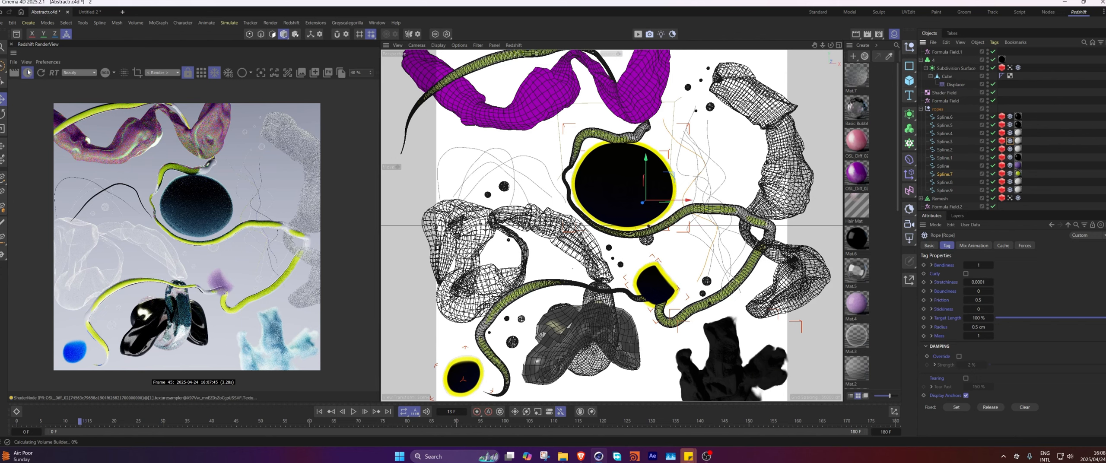
left_click(27, 72)
Return to the untitled project, rewind the timeline to frame 0 and delete the trial spline.
left_click(89, 12)
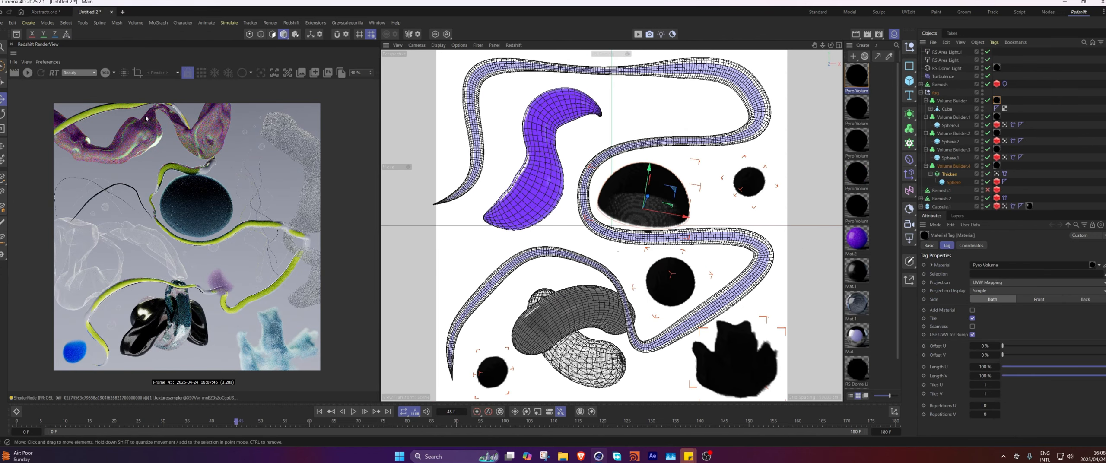
left_click(2, 179)
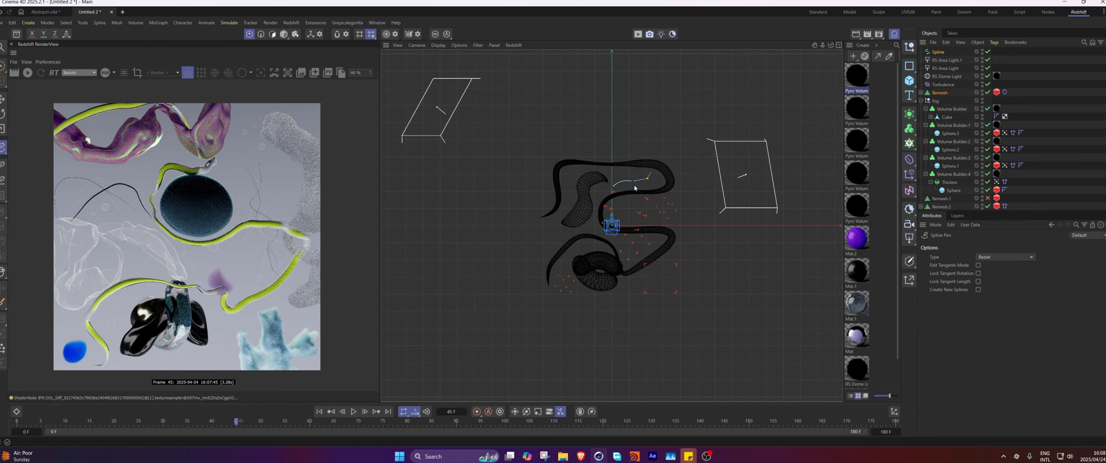
left_click(319, 411)
left_click(940, 52)
key("Delete")
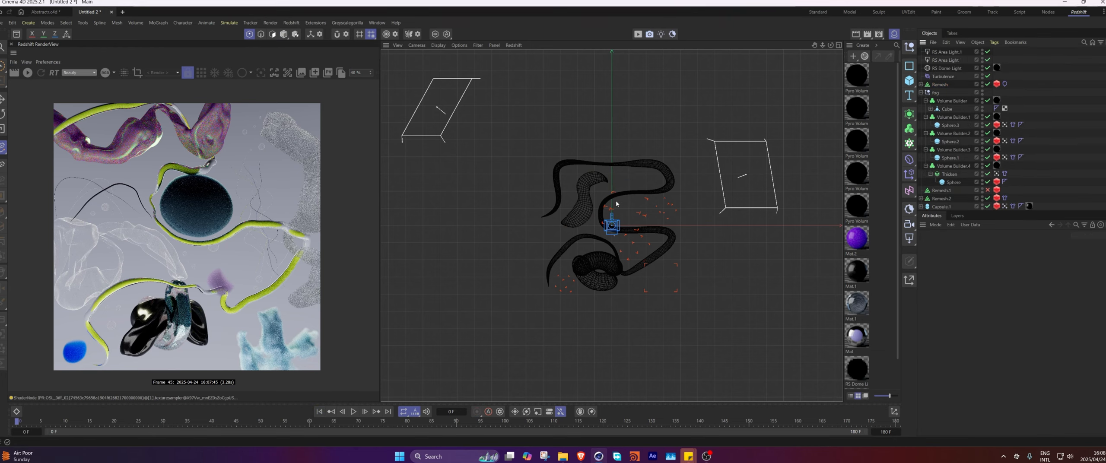
Draw a short S-curved Bezier spline in the front view between the purple curved shape and the sweep's upper bend, and return to the camera view.
scroll(617, 190, "up", 5)
scroll(670, 184, "up", 3)
key("ctrl+z")
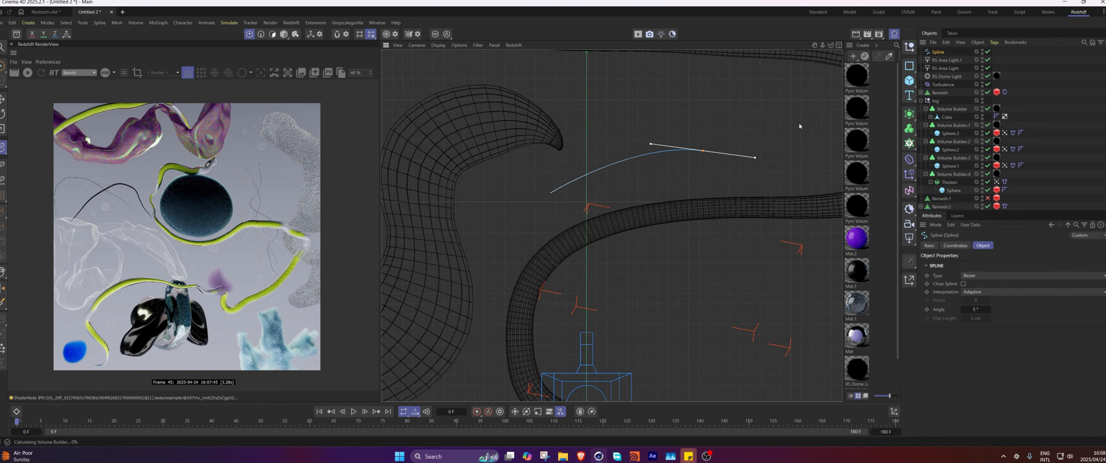
left_click_drag(820, 118, 810, 92)
middle_click(808, 93)
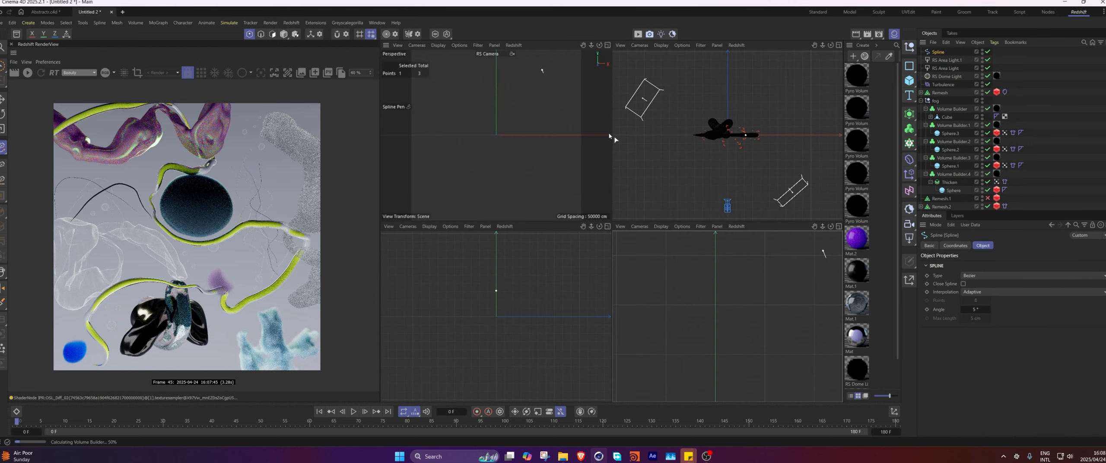
middle_click(557, 125)
left_click(1024, 93)
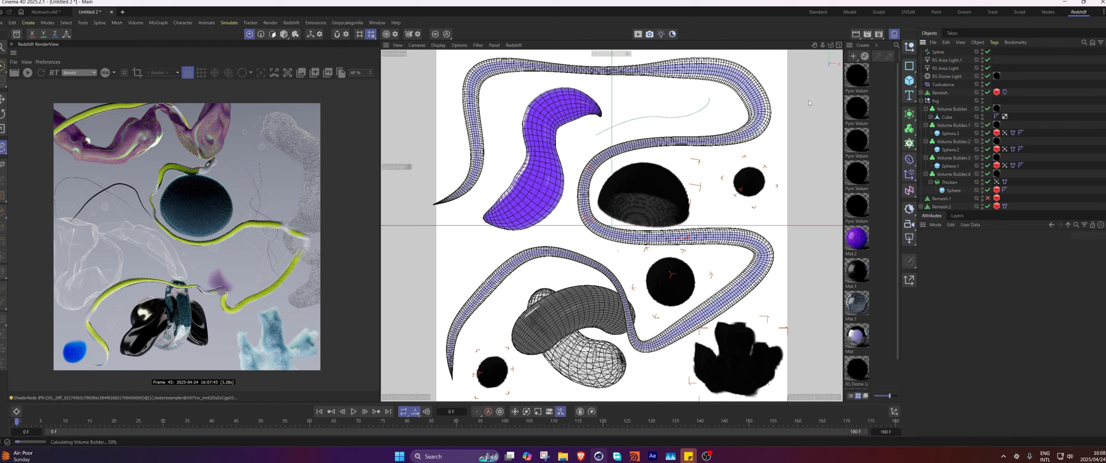
left_click(659, 118)
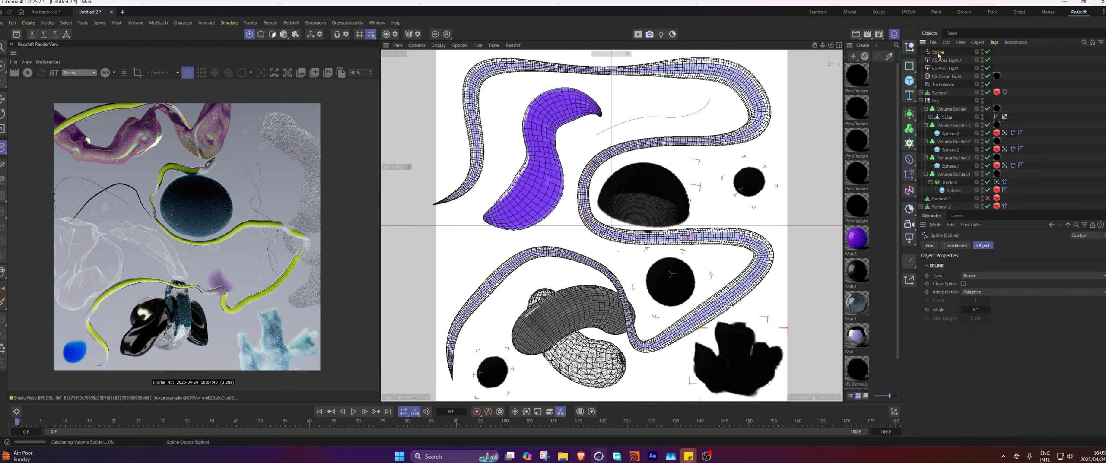
Duplicate the spline twice, offsetting one copy slightly from the original and rotating the second copy by 180°.
left_click(284, 34)
key("e")
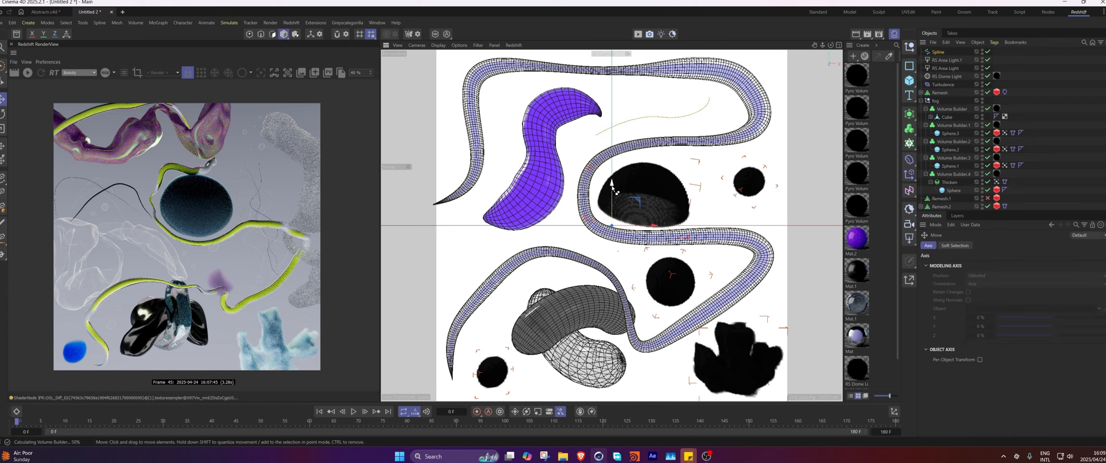
left_click_drag(612, 182, 631, 380, "ctrl")
key("r")
key("e")
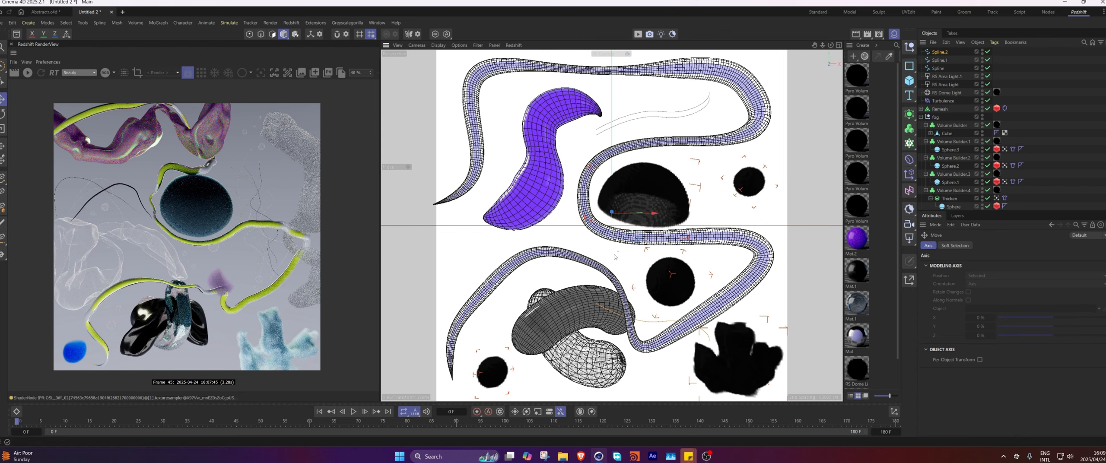
Move the rotated spline copy up so it crosses the other two splines, and fine-tune its position coordinates.
left_click_drag(621, 122, 644, 50)
left_click(940, 52)
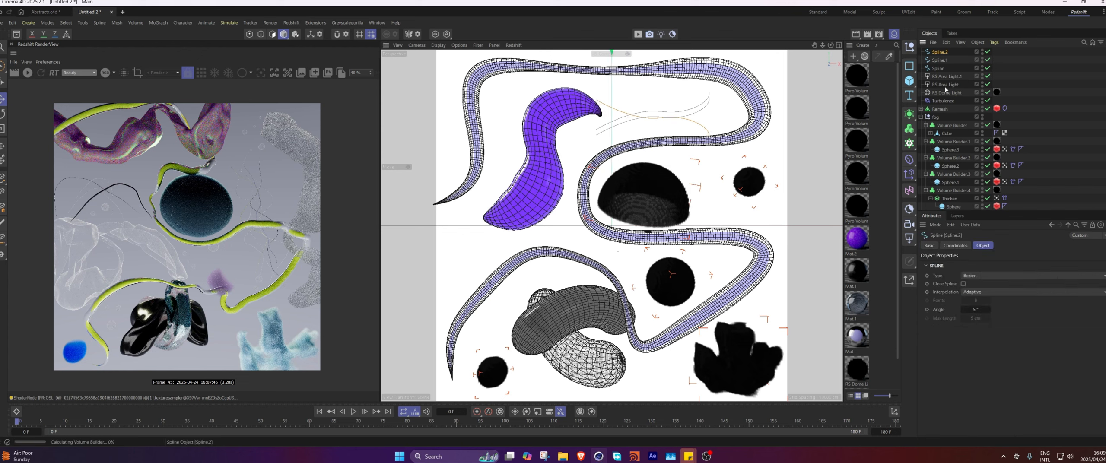
left_click(955, 246)
left_click_drag(960, 294, 962, 285)
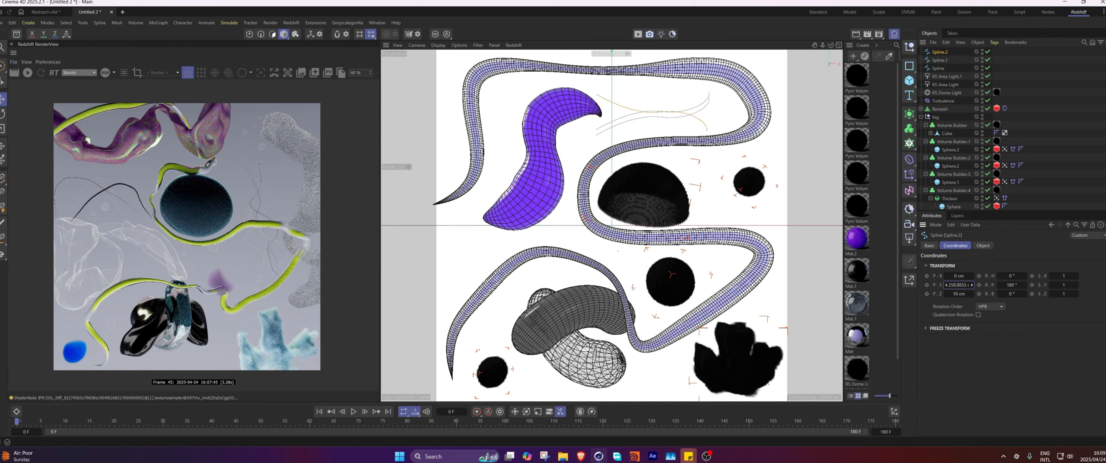
Select all three splines and add Rope simulation tags to them.
left_click(939, 60, "ctrl")
right_click(941, 60)
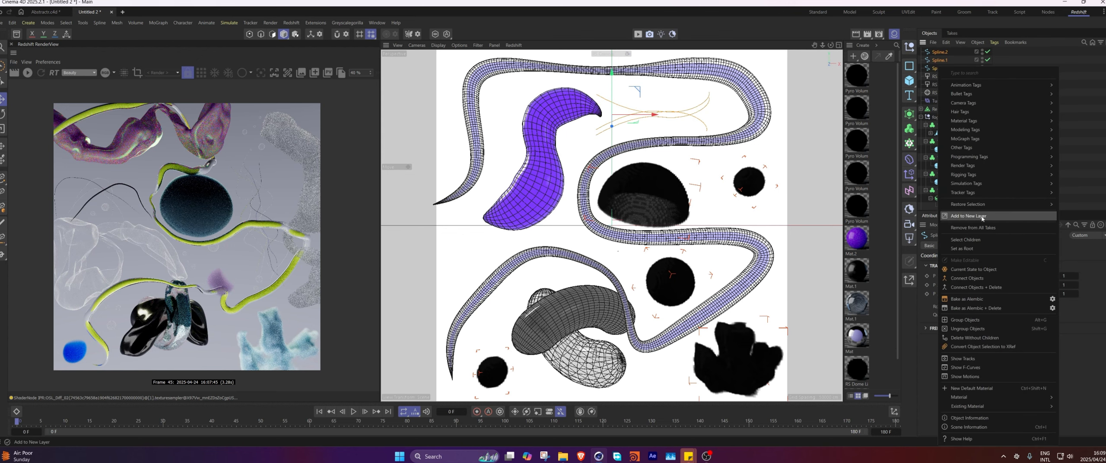
mouse_move(967, 186)
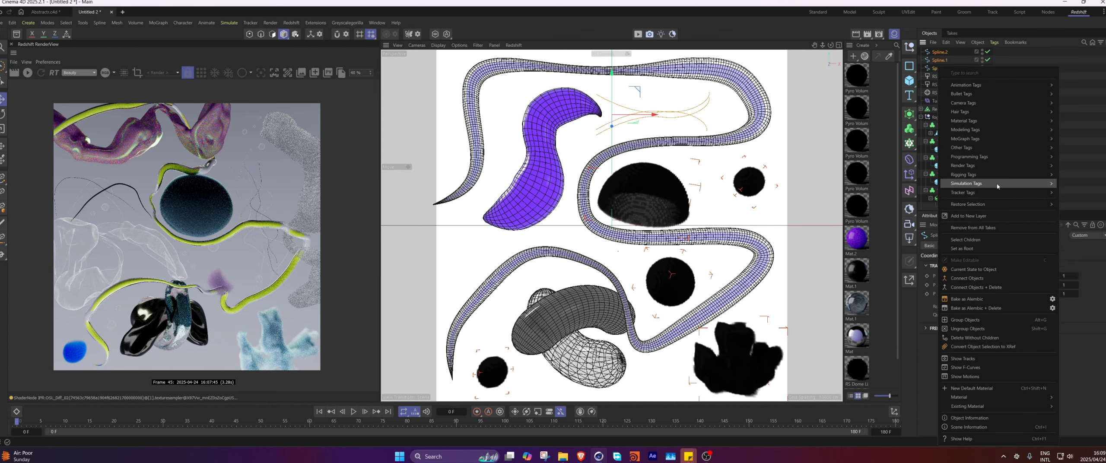
left_click(944, 54)
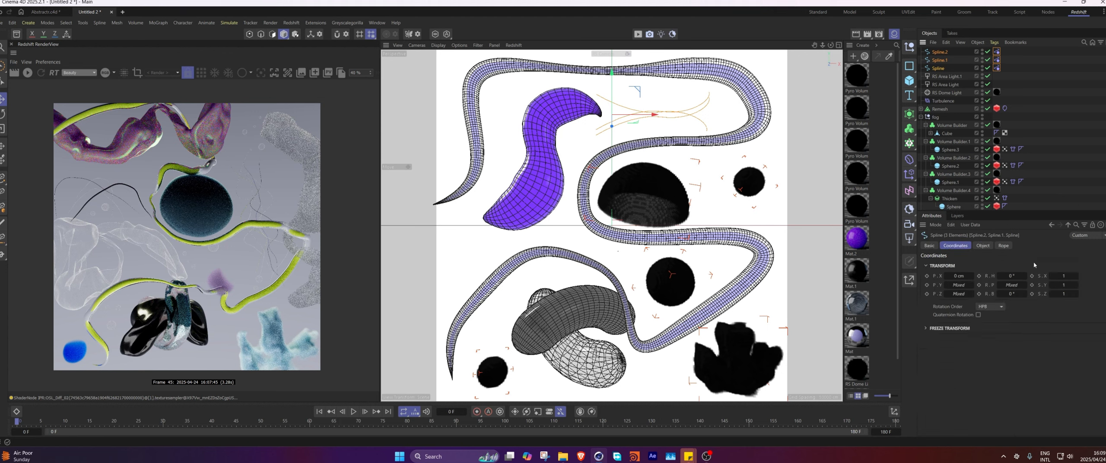
Set the three splines' interpolation to Uniform with 20 points and run the simulation to frame 28.
left_click(983, 245)
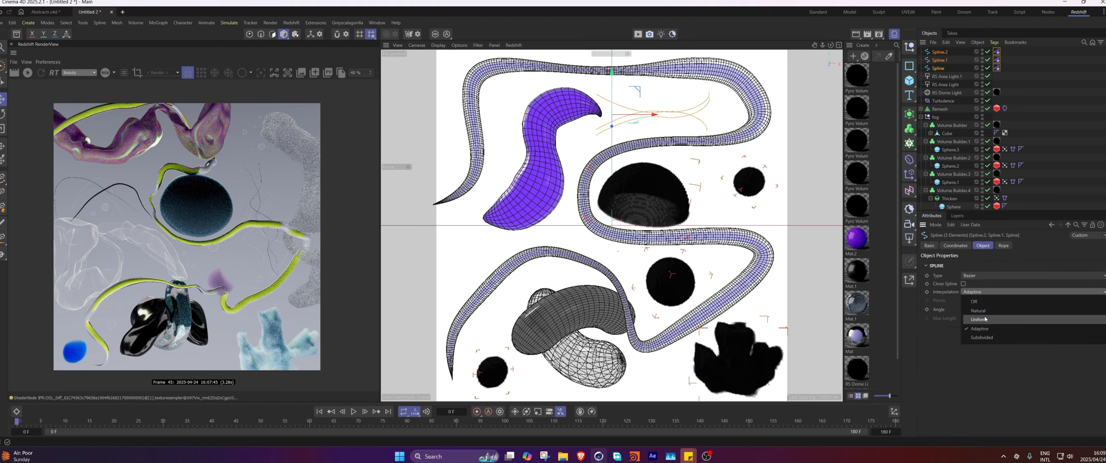
double_click(982, 299)
type("20")
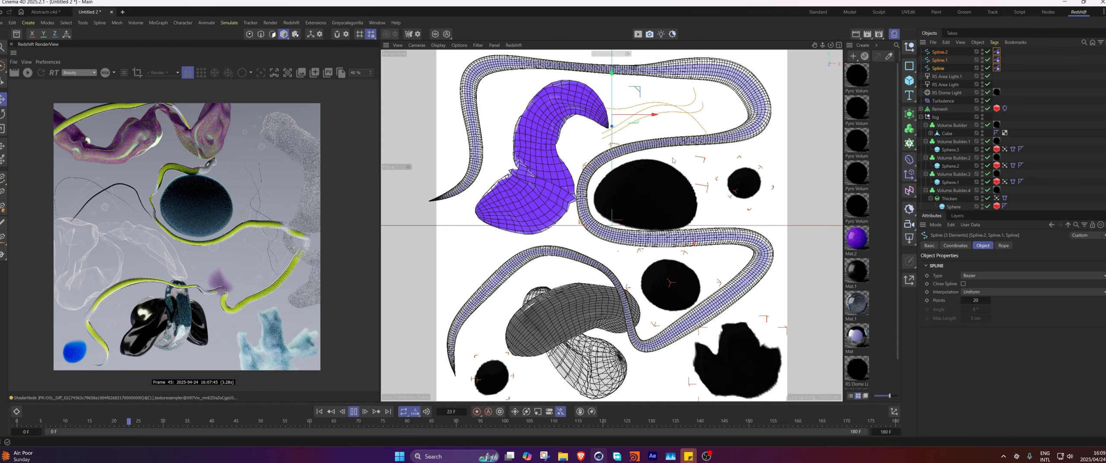
left_click(354, 412)
Add Redshift Object tags to the three splines and set their curve mode to Capsules.
right_click(933, 52)
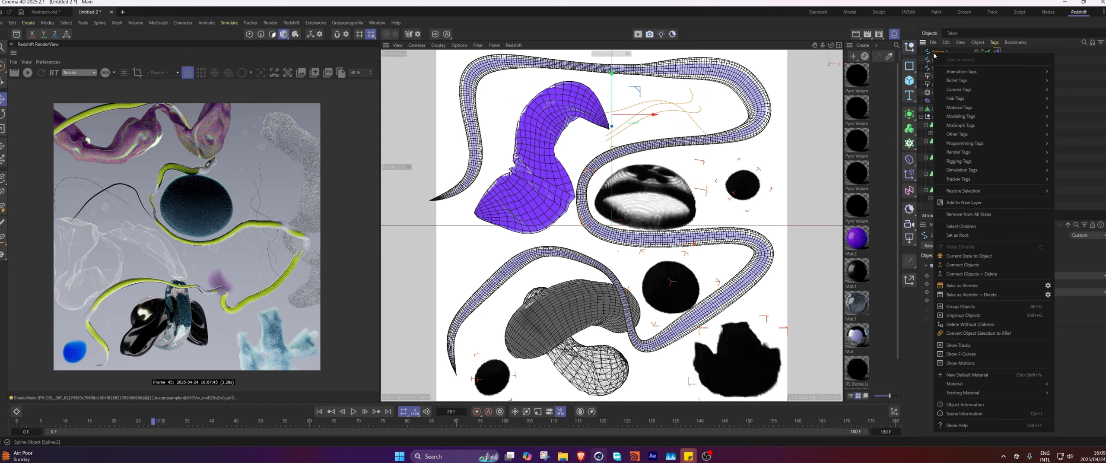
mouse_move(974, 156)
left_click(1072, 183)
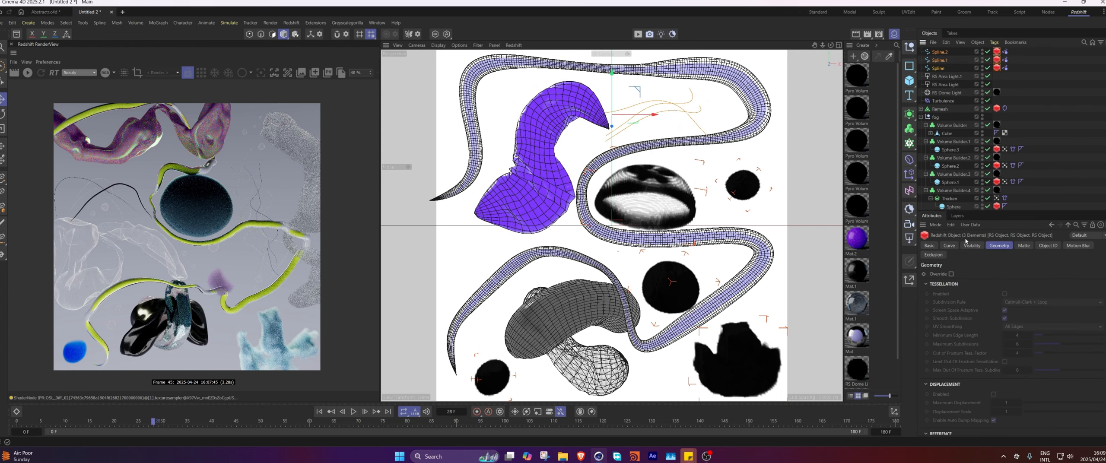
left_click(949, 245)
left_click(998, 274)
left_click(986, 321)
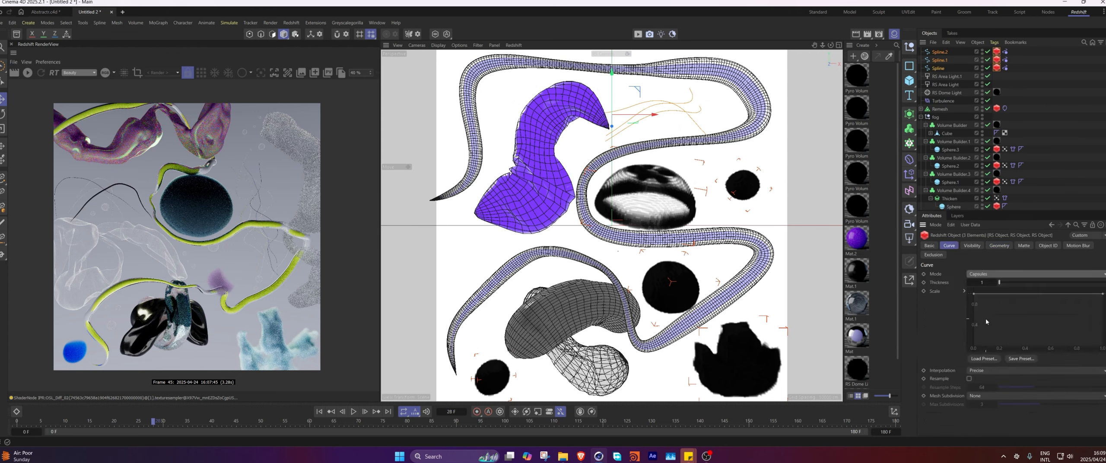
Shape the curve Scale graph into an arch that tapers both spline ends, and restart the live render to check the strands.
left_click_drag(973, 295, 986, 314)
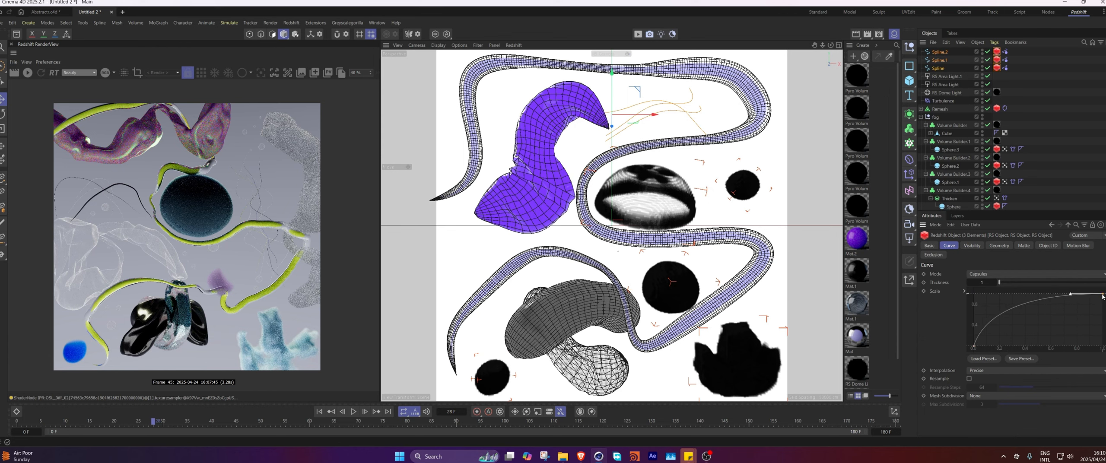
left_click_drag(1070, 345, 1080, 311)
left_click(27, 73)
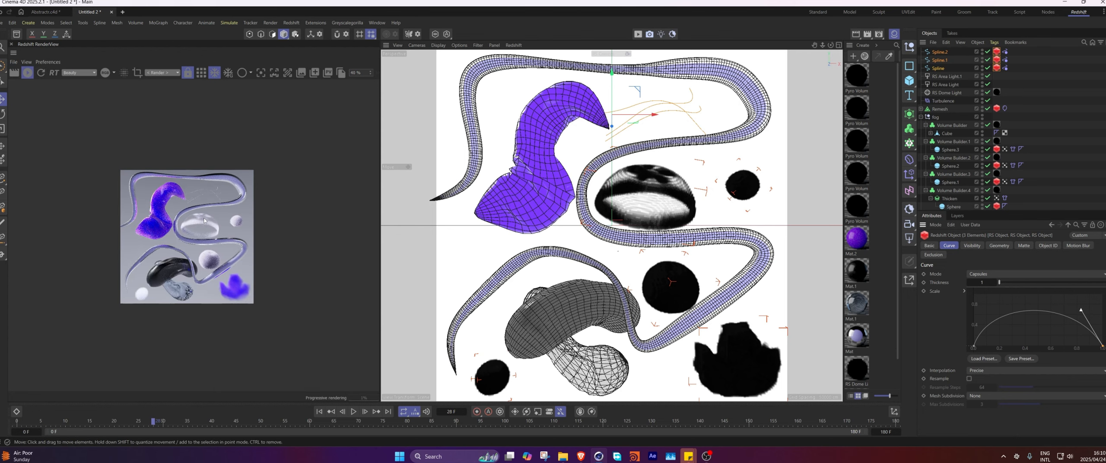
scroll(201, 207, "up", 3)
scroll(193, 174, "up", 2)
scroll(258, 181, "down", 2)
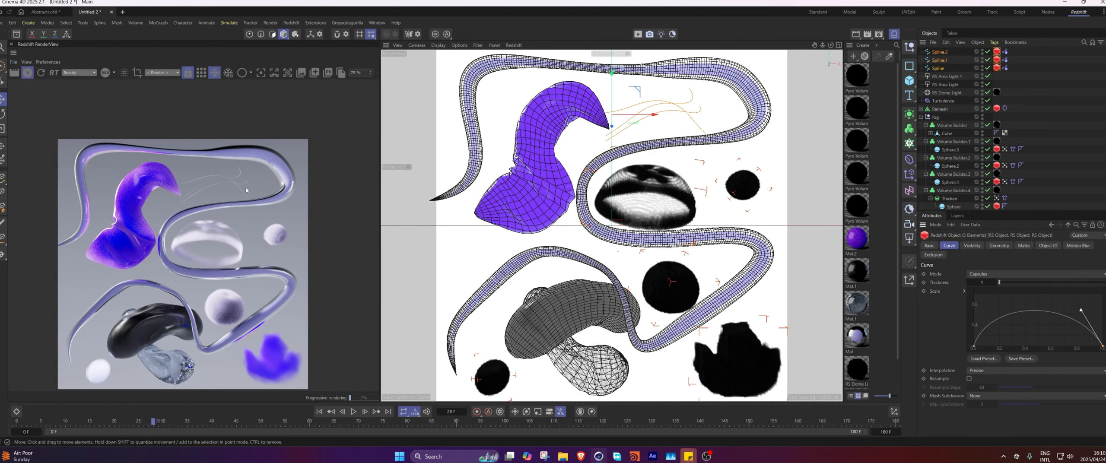
Assign the purple Mat.2 to Spline.1, Mat to Spline.2 and the glass Mat.1 to the original spline.
left_click_drag(854, 245, 935, 60)
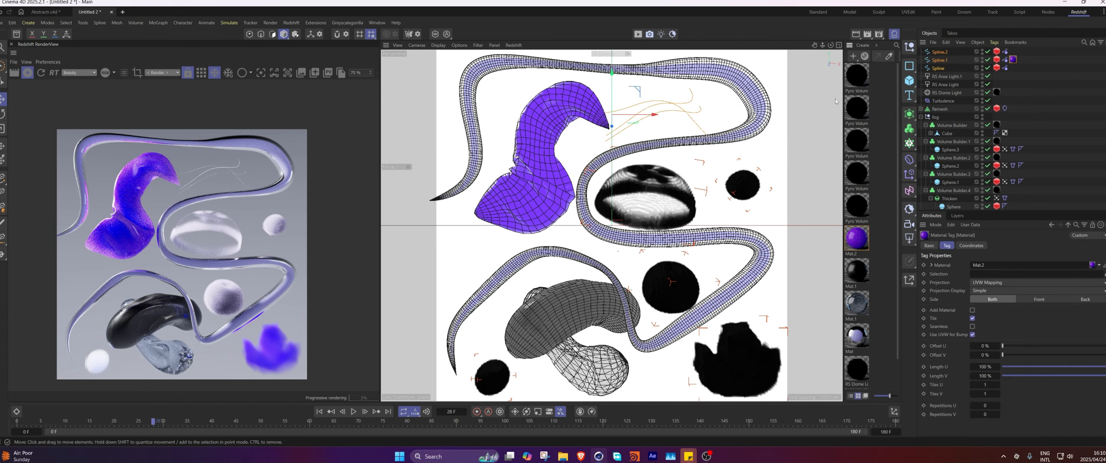
left_click_drag(945, 53, 946, 53)
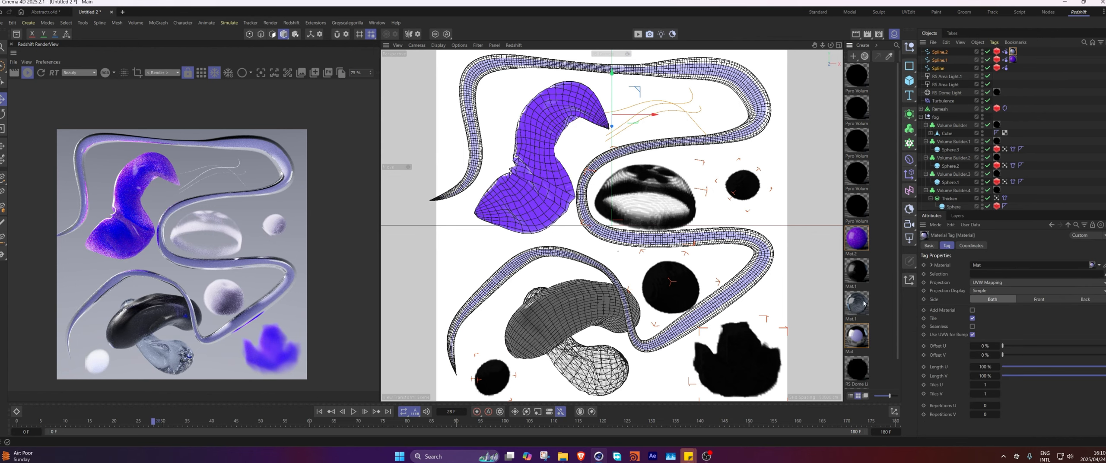
left_click_drag(856, 303, 945, 69)
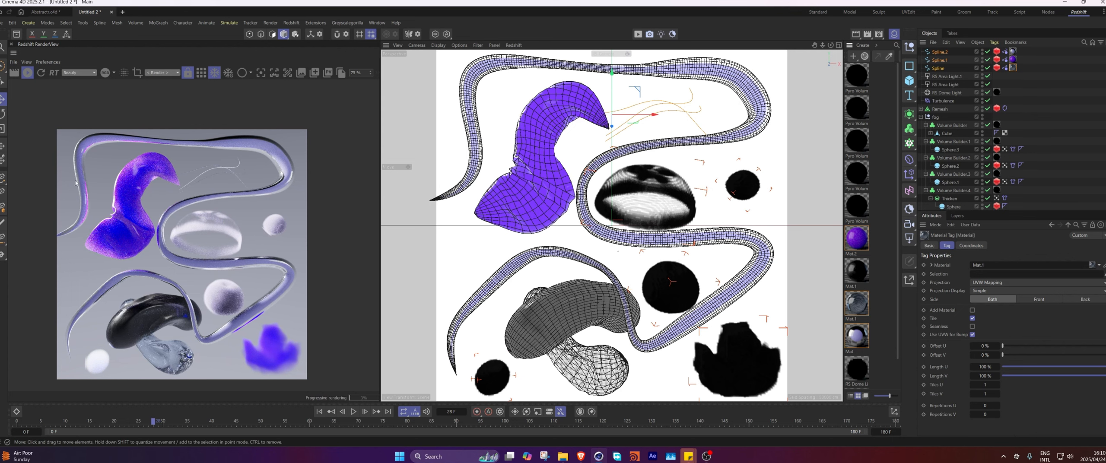
Create a new Redshift material and assign it to the purple curved shape.
double_click(885, 79)
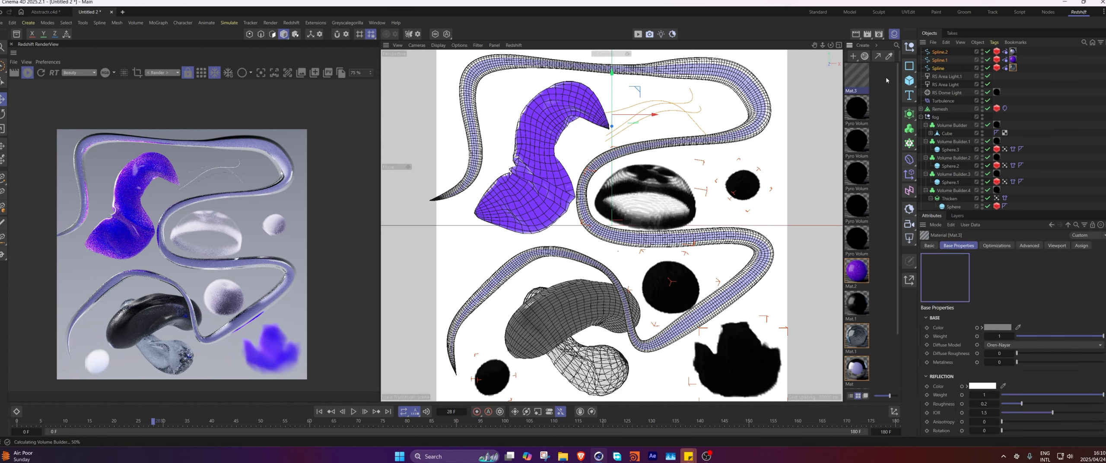
left_click_drag(857, 77, 546, 145)
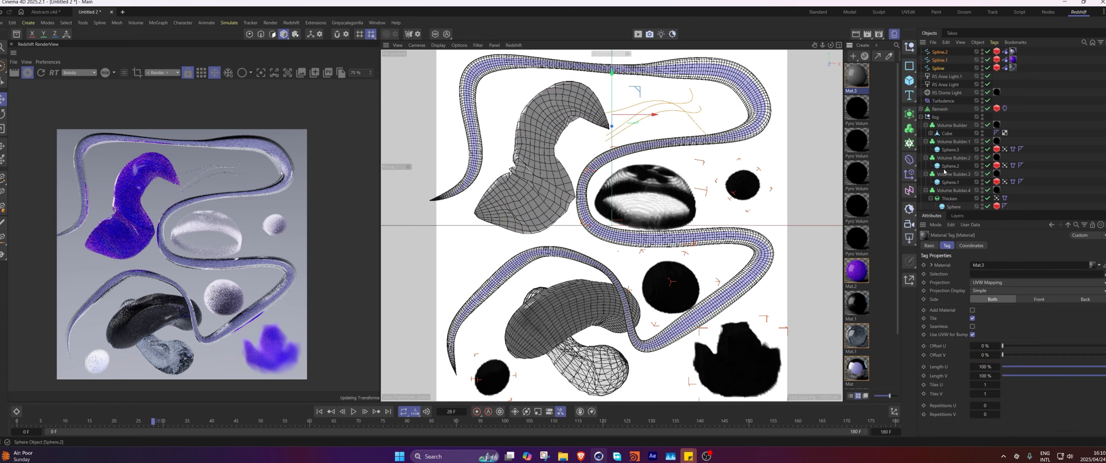
Remove the old purple material tag from Sweep.1 inside the upper curved shape's Remesh object.
scroll(921, 159, "down", 4)
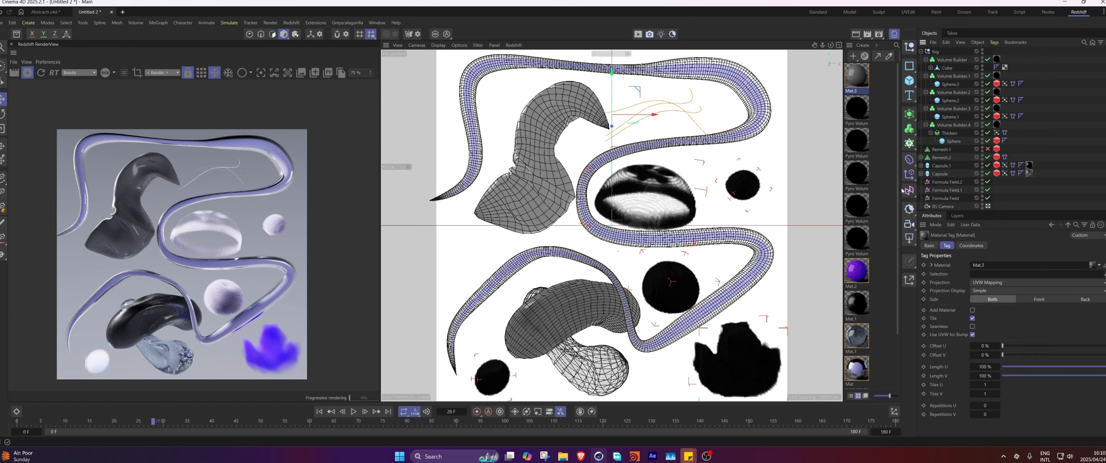
left_click(564, 130)
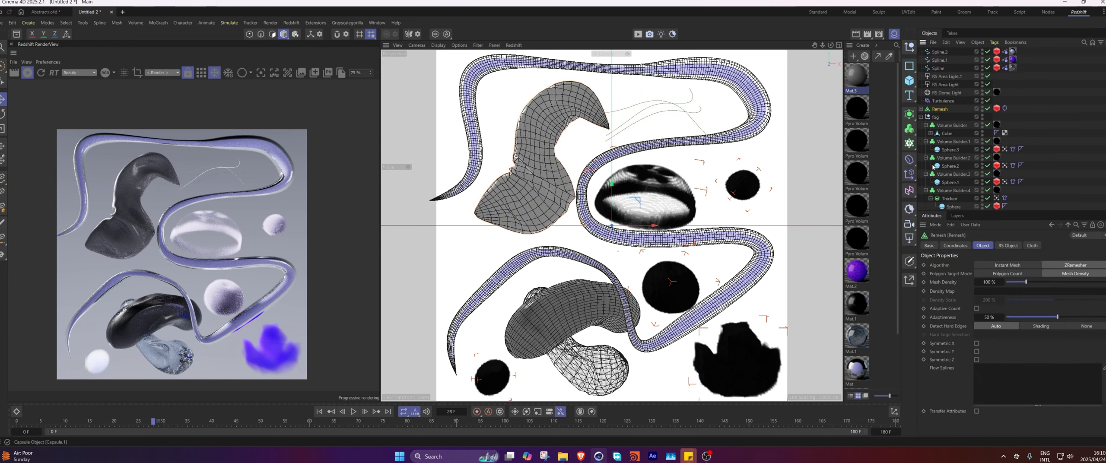
left_click(920, 110)
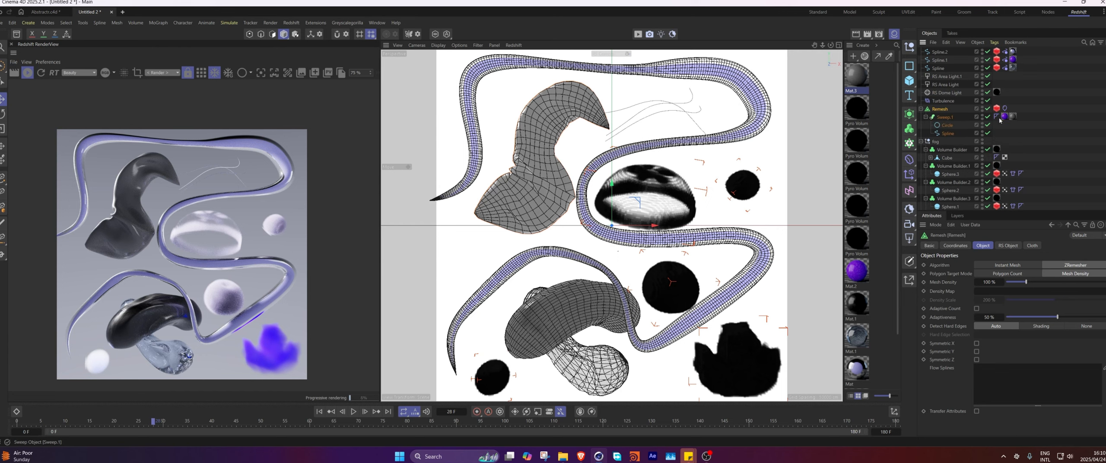
left_click(1005, 117)
key("Delete")
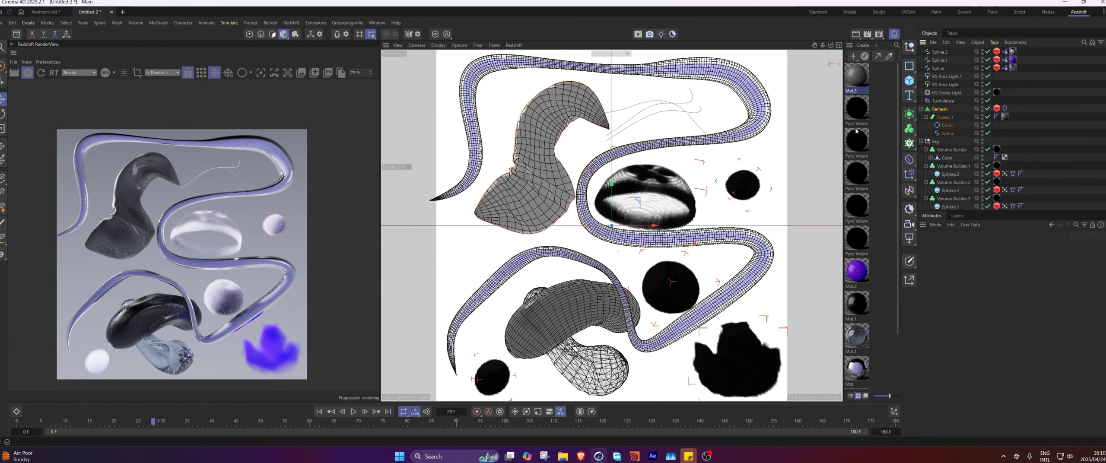
Add a Fresnel node to Mat.3 and connect its outColor to the RS Standard Opacity input.
double_click(856, 77)
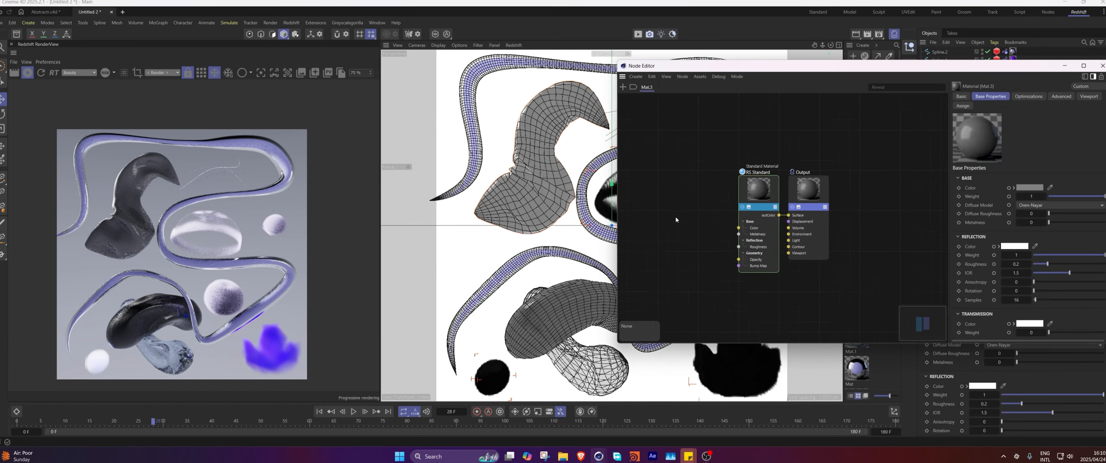
double_click(673, 220)
type("fre")
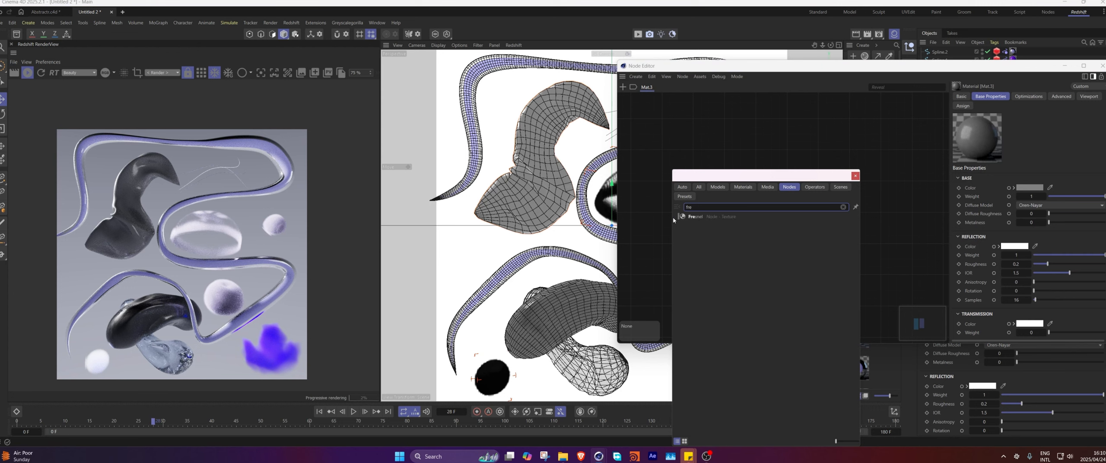
left_click(688, 217)
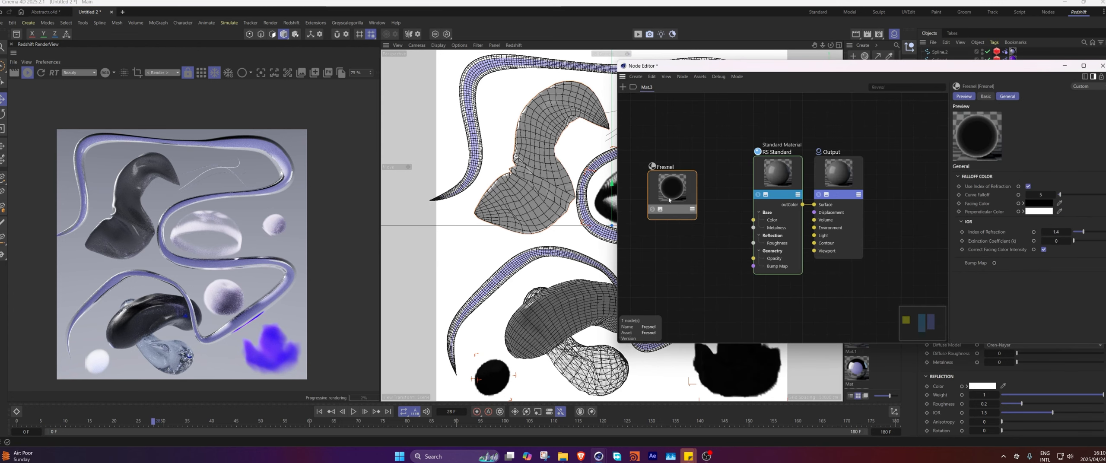
left_click(692, 210)
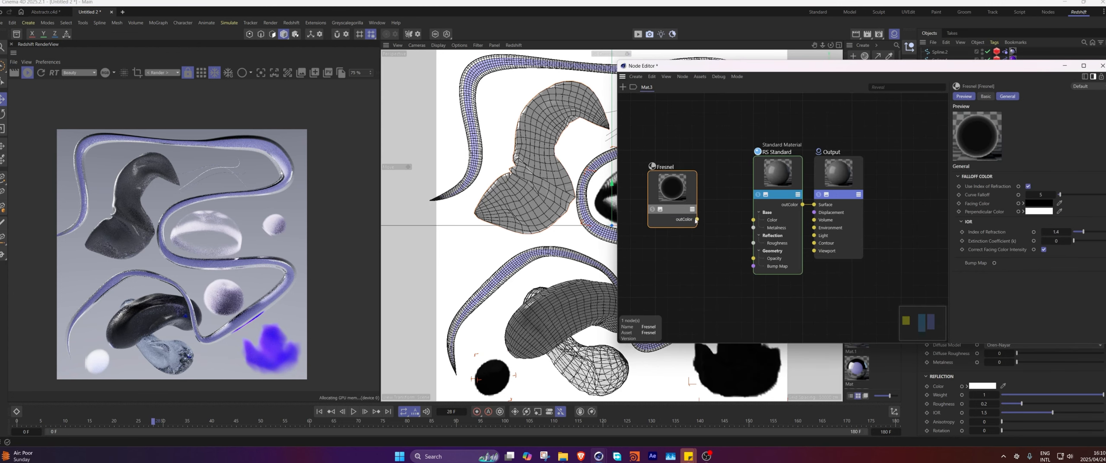
left_click_drag(697, 219, 753, 258)
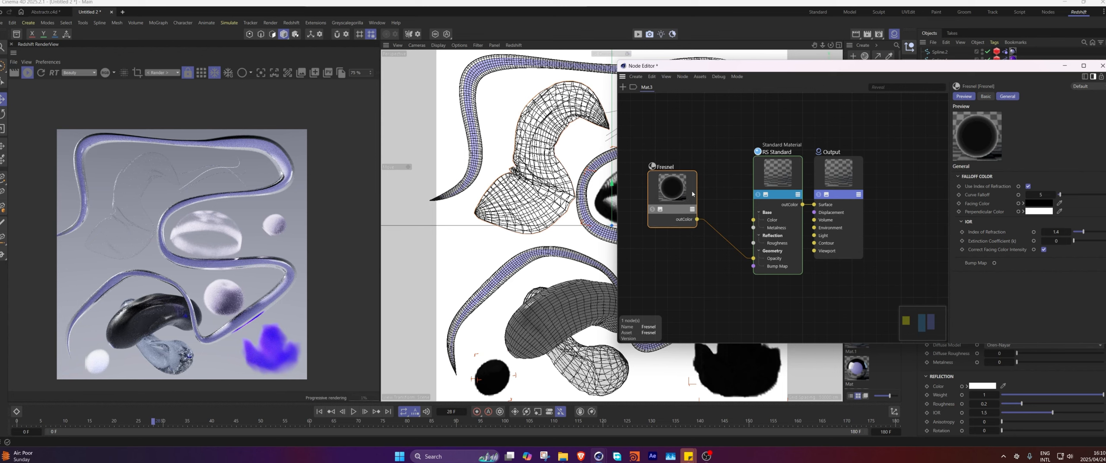
Set the Fresnel node's index of refraction to 1.8.
left_click_drag(672, 186, 686, 212)
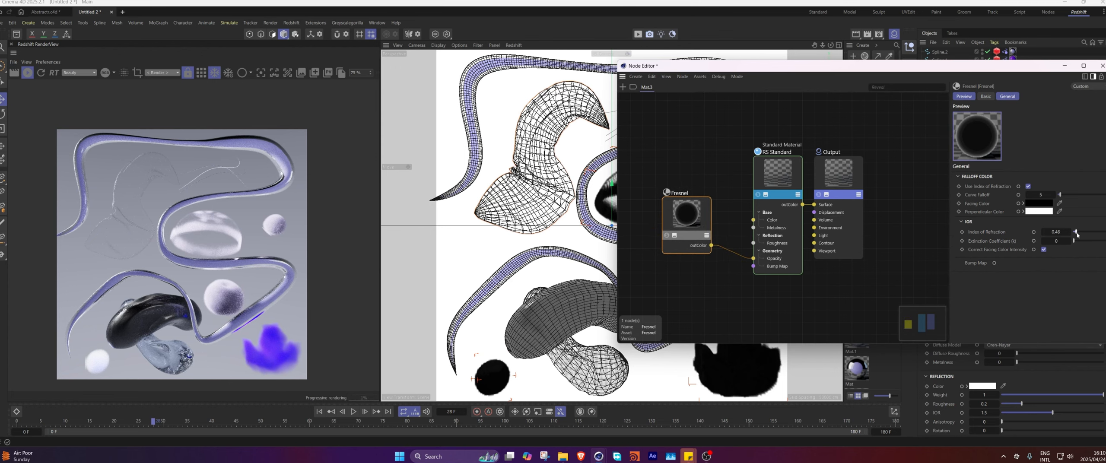
left_click_drag(1077, 234, 1080, 235)
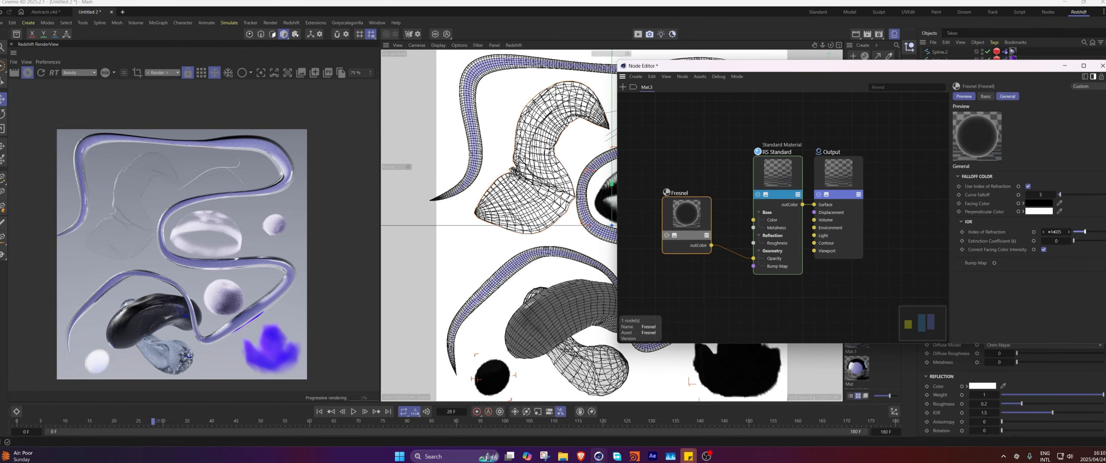
type("1.8")
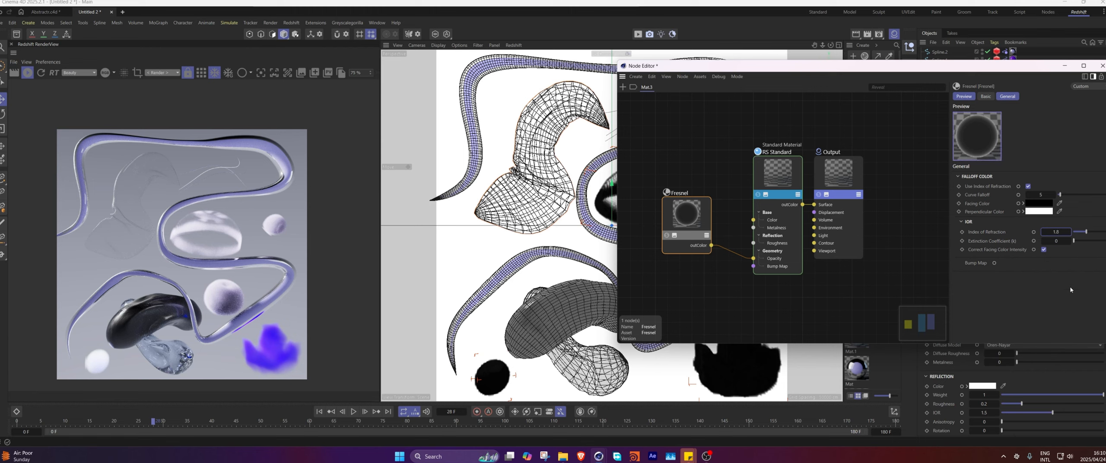
Set Mat.3's coat weight to about 0.96 and its transmission weight to 0.18, checking the curved shape in the render.
left_click(774, 171)
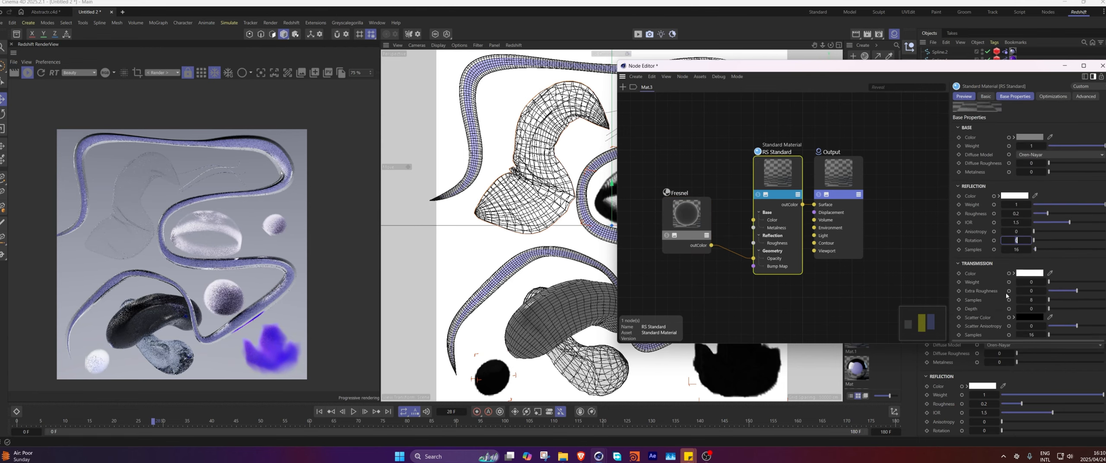
scroll(1033, 306, "down", 5)
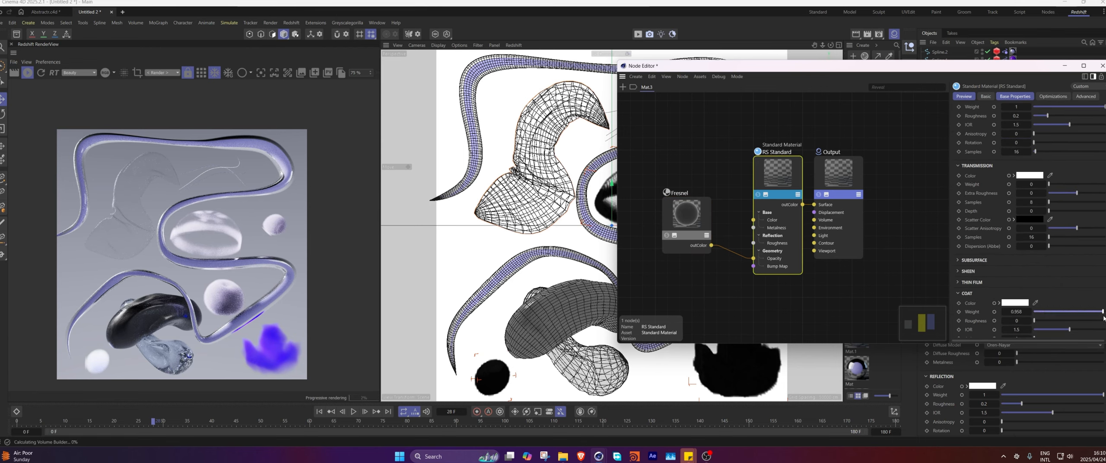
scroll(1037, 264, "up", 4)
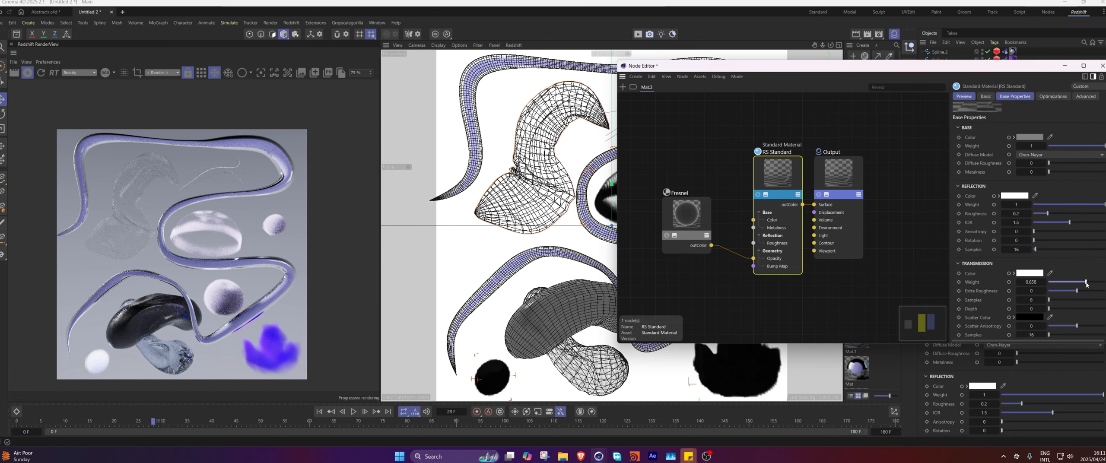
scroll(151, 192, "up", 1)
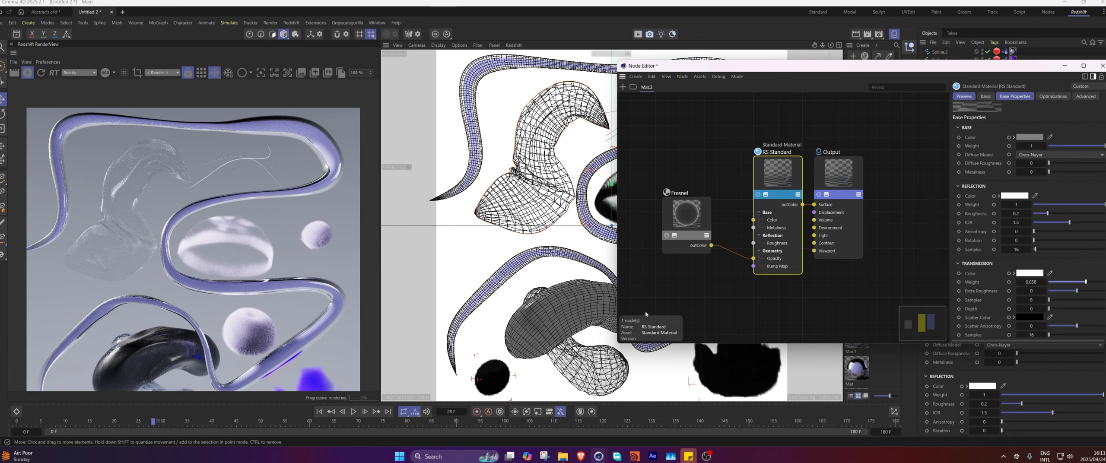
left_click_drag(1086, 282, 1055, 284)
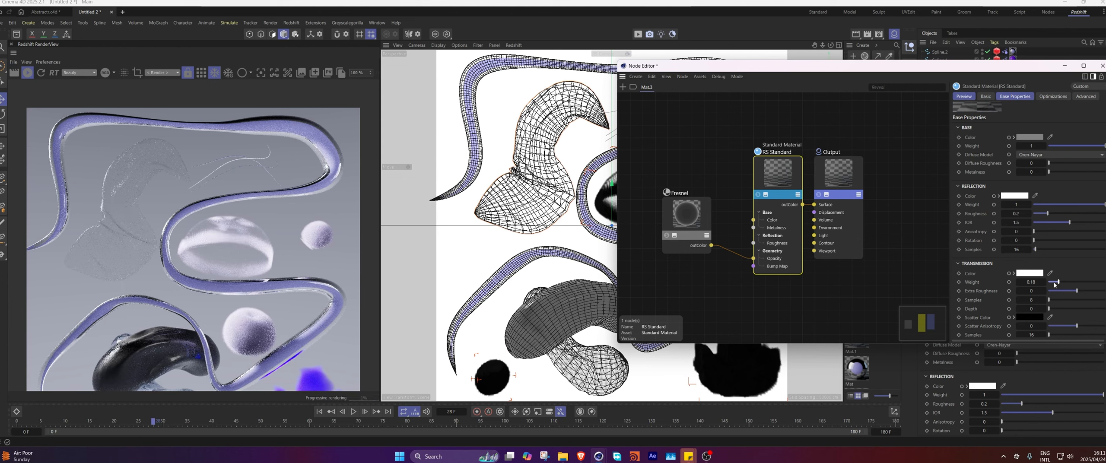
Connect the Fresnel outColor to the RS Standard base Color as well, and review the remaining material properties.
left_click(694, 223)
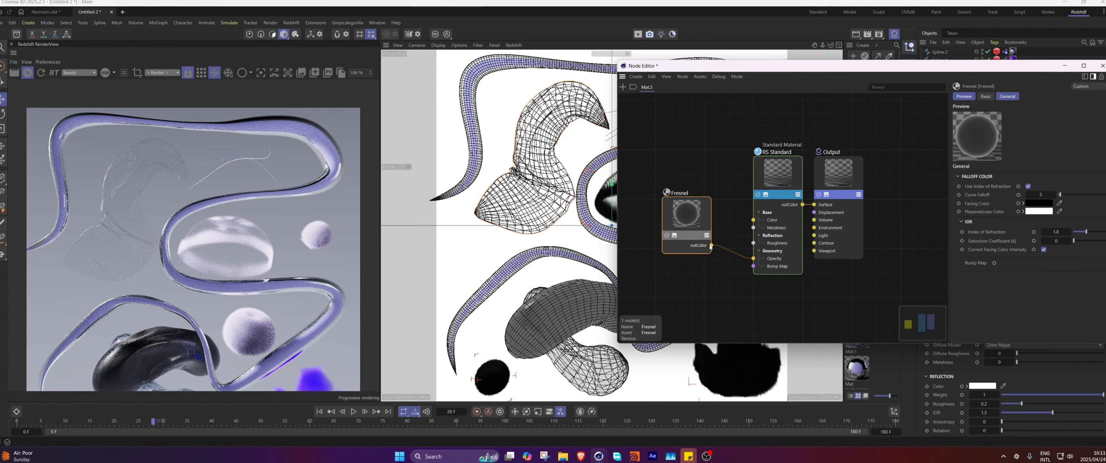
left_click_drag(711, 245, 753, 220)
left_click(777, 182)
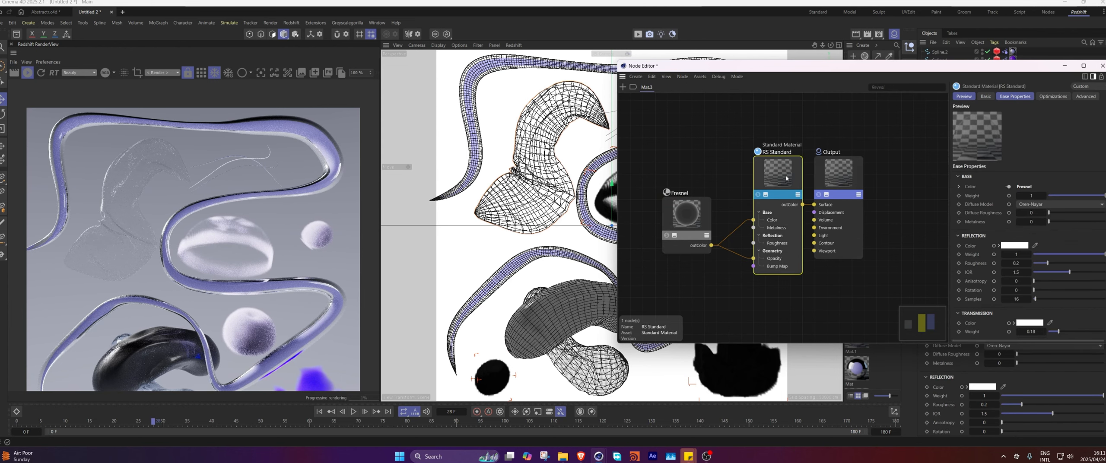
scroll(1038, 293, "down", 10)
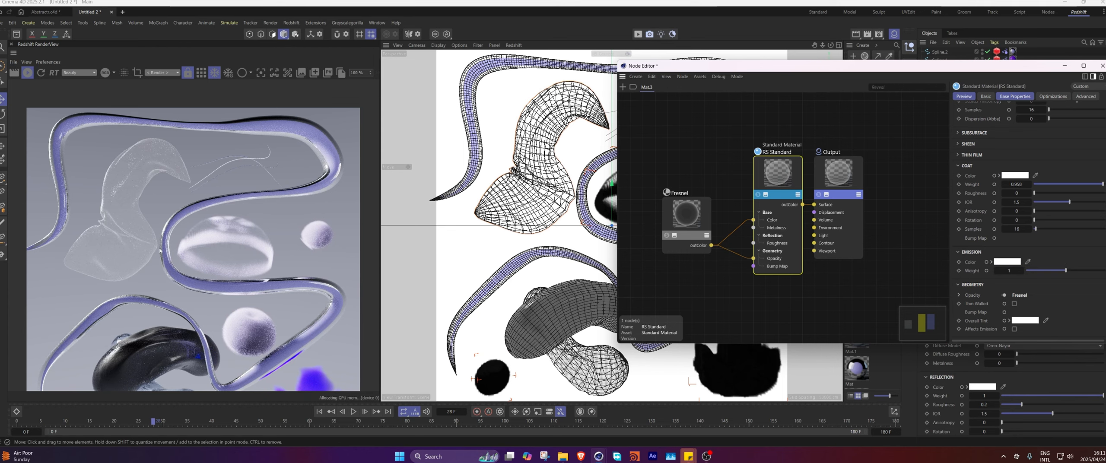
scroll(116, 197, "down", 2)
scroll(140, 223, "up", 2)
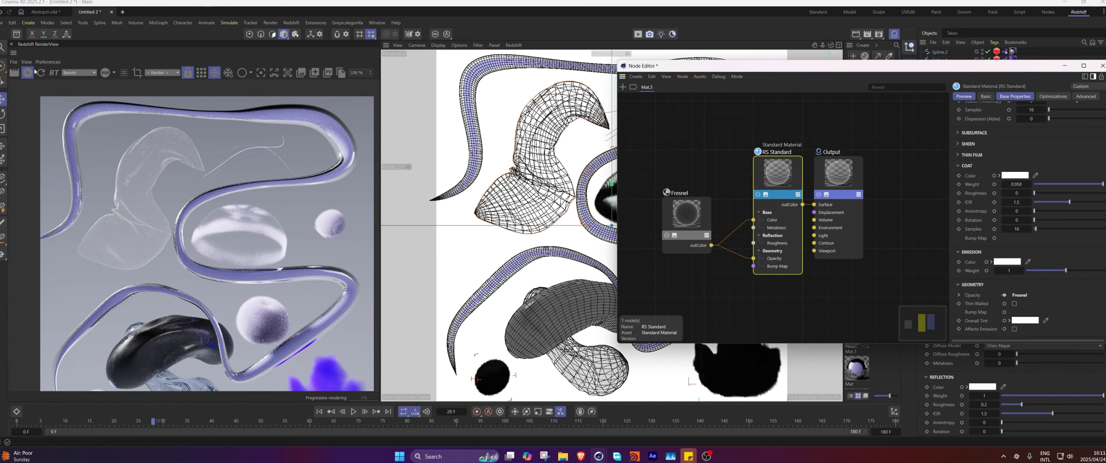
Stop the live render, switch to the Abstract reference document and render it live to view its materials.
left_click(32, 72)
scroll(171, 201, "down", 1)
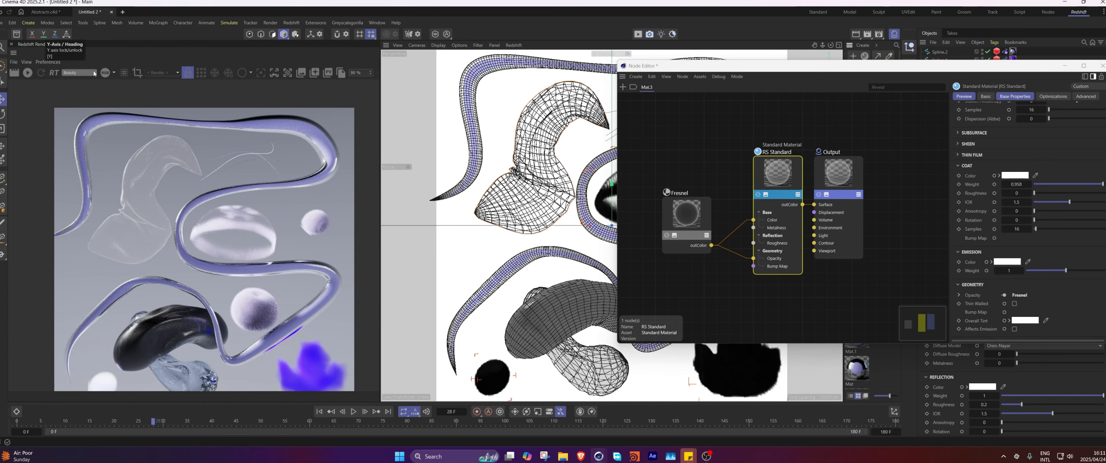
left_click(44, 12)
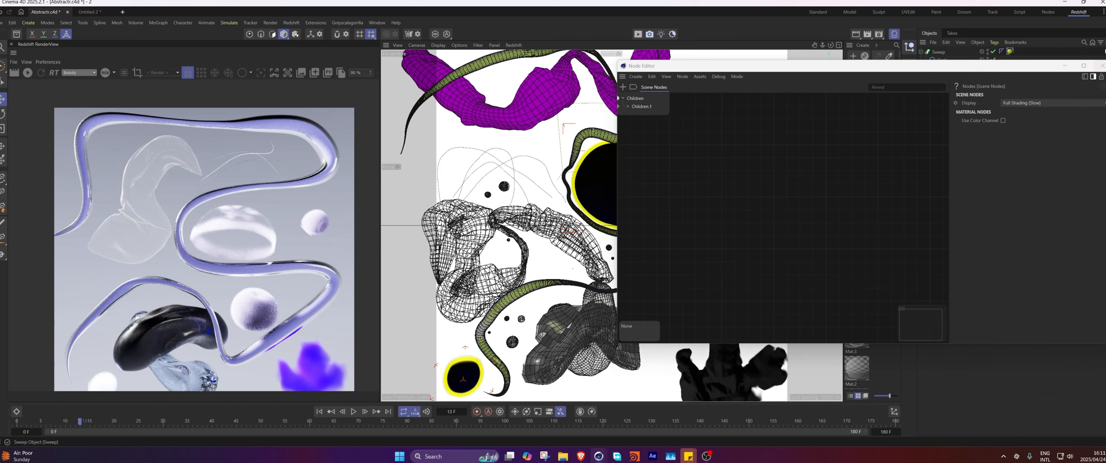
left_click(1102, 66)
left_click(28, 73)
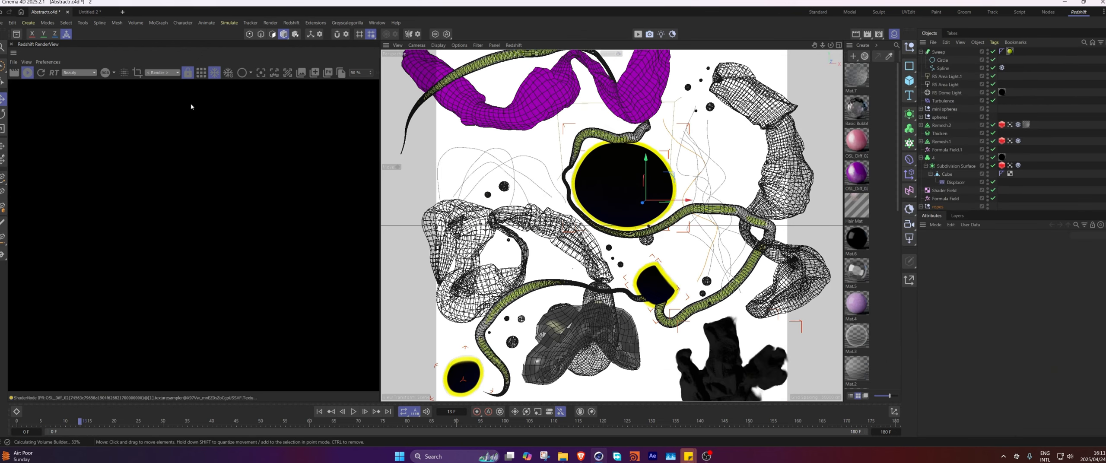
scroll(216, 229, "down", 1)
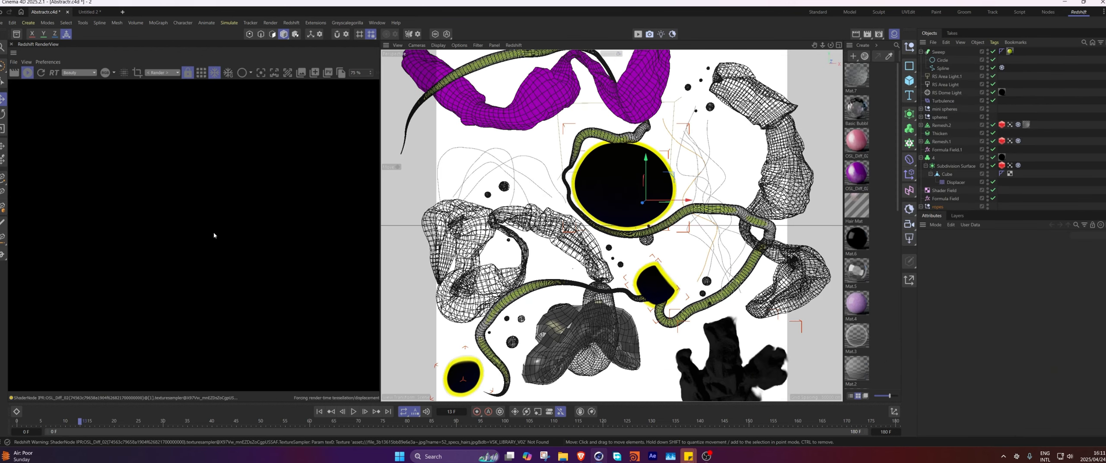
scroll(312, 222, "down", 4)
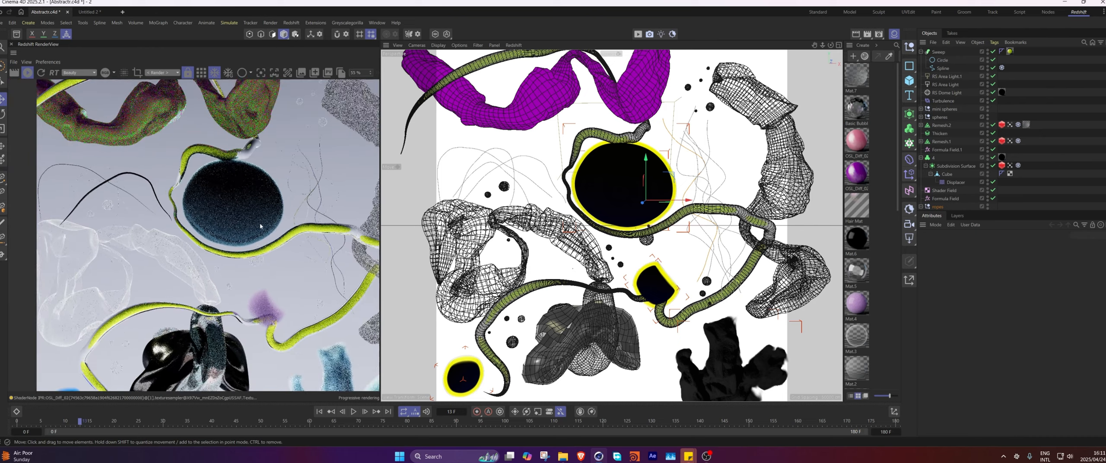
scroll(312, 222, "up", 1)
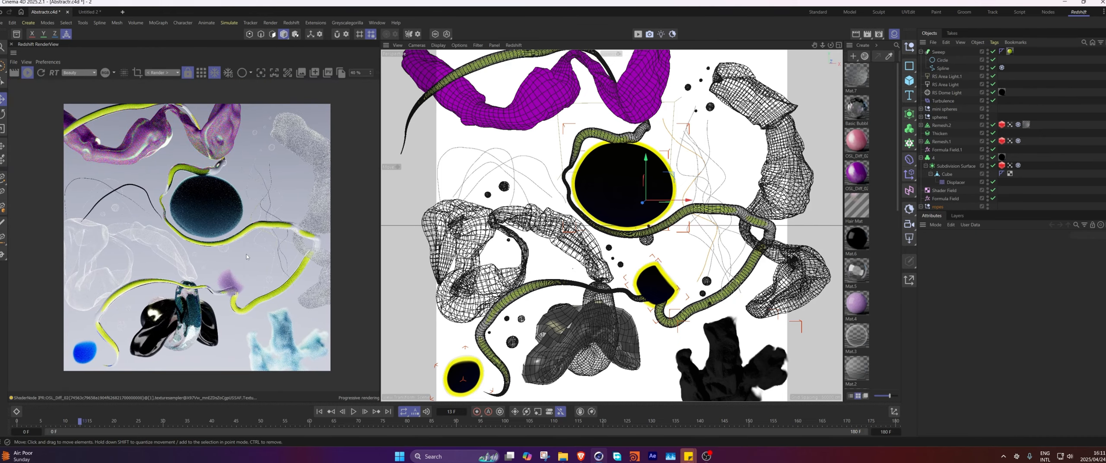
Locate the reference scene's transparent Remesh shape in the object hierarchy and open Mat.3 in the Node Editor.
left_click(501, 220)
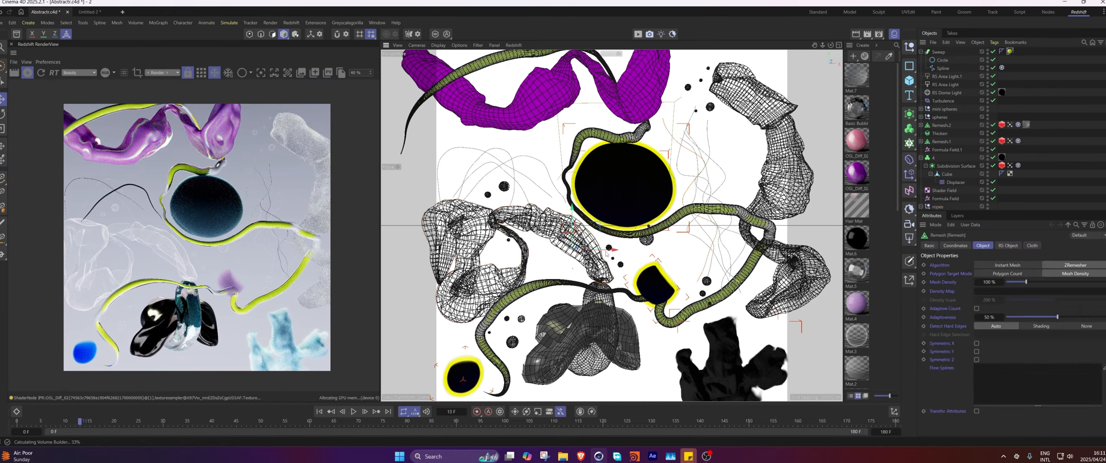
scroll(874, 196, "down", 5)
scroll(874, 195, "up", 5)
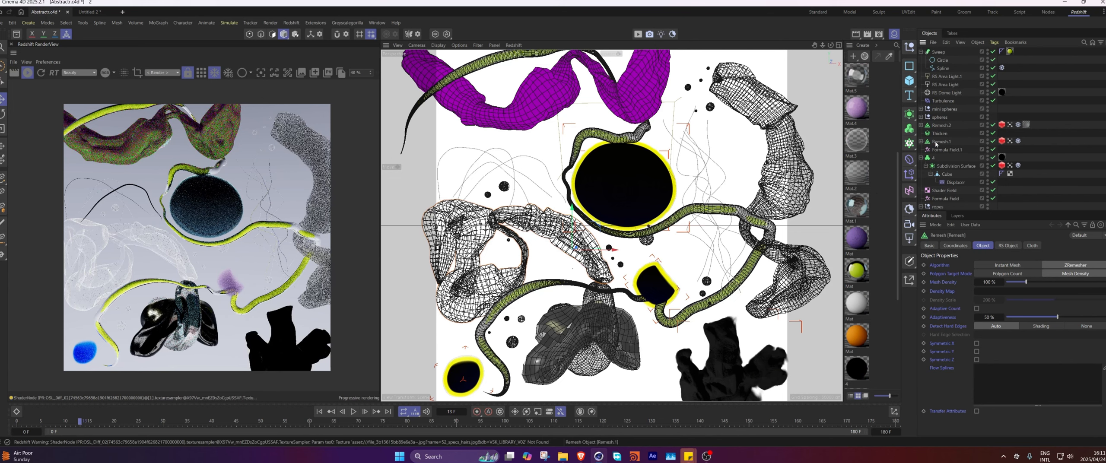
scroll(1013, 203, "down", 4)
left_click(920, 198)
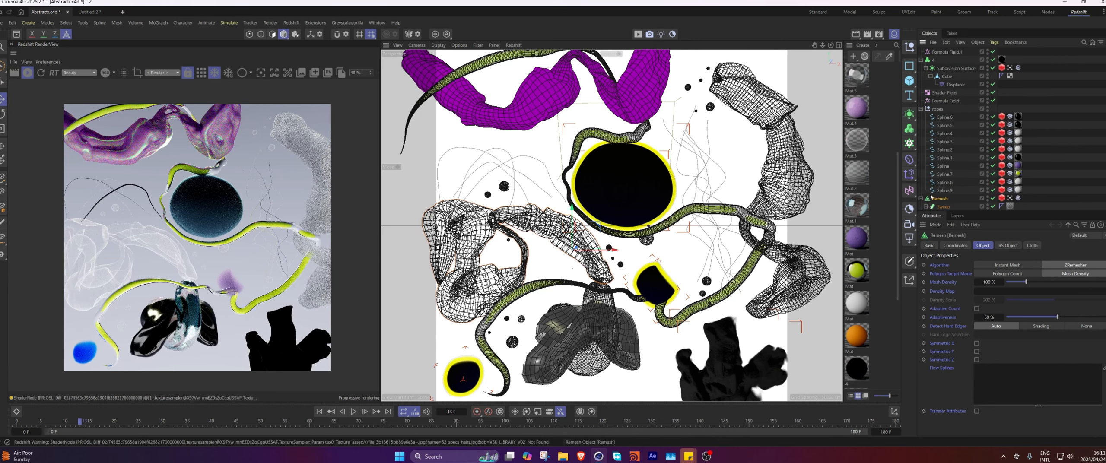
scroll(934, 186, "down", 3)
left_click(857, 140)
double_click(859, 143)
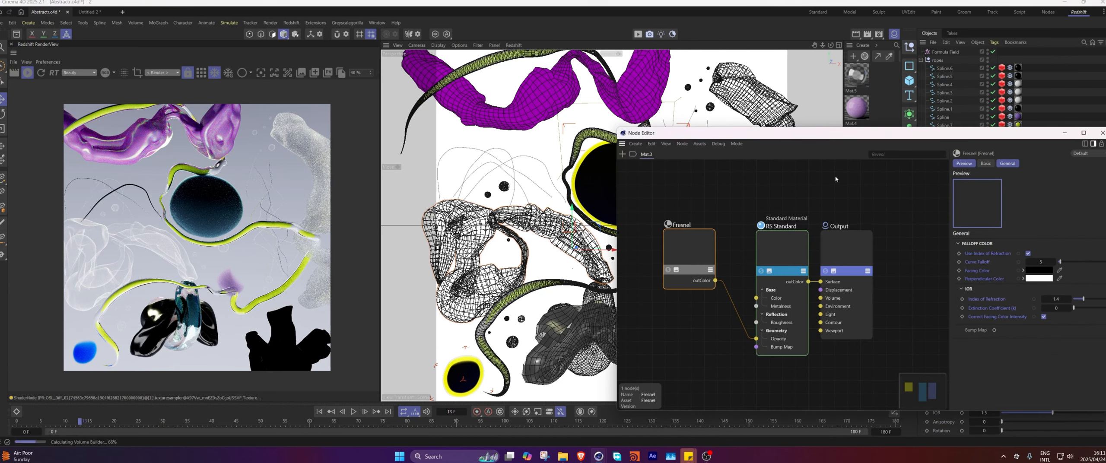
Examine the reference Mat.3's Fresnel settings and its RS Standard reflection, transmission, sheen and coat values.
left_click_drag(714, 247, 702, 261)
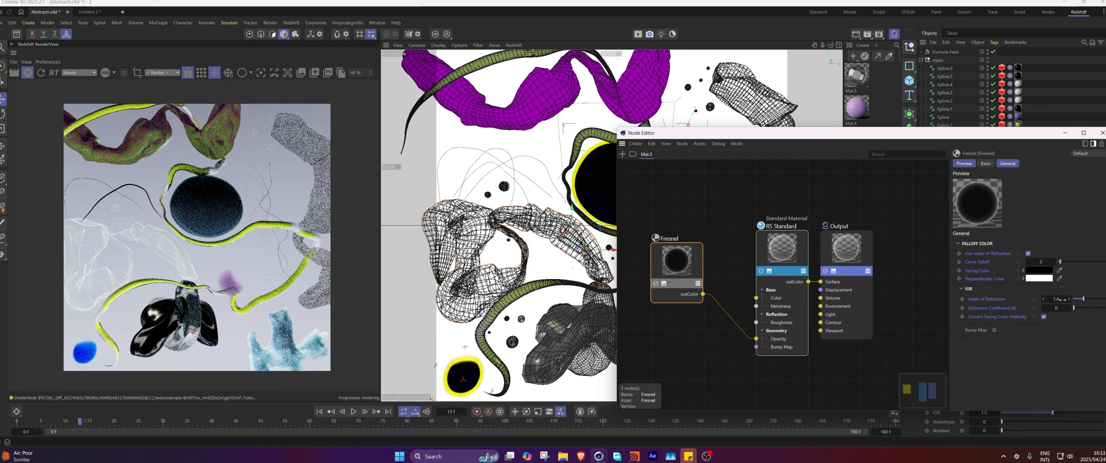
left_click(783, 256)
scroll(1012, 285, "down", 3)
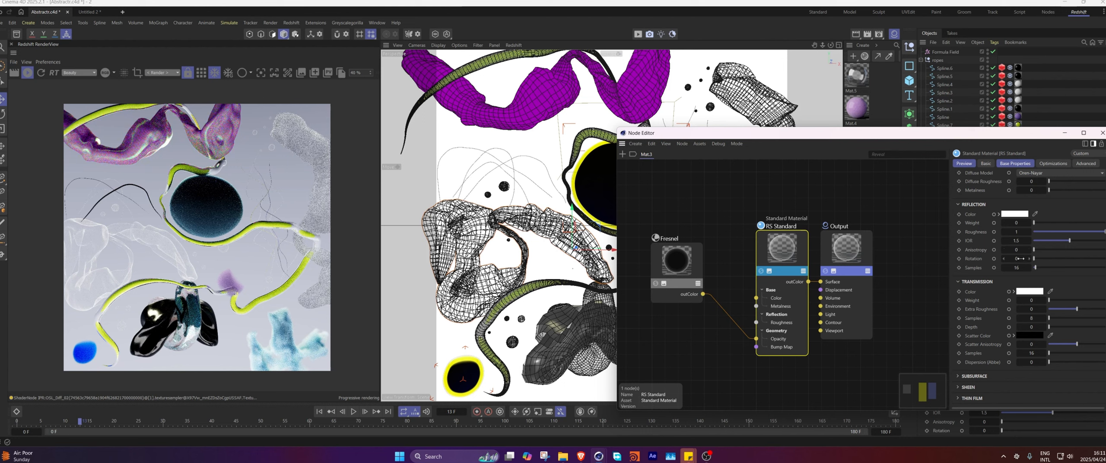
scroll(1002, 276, "down", 3)
left_click(969, 301)
left_click(969, 290)
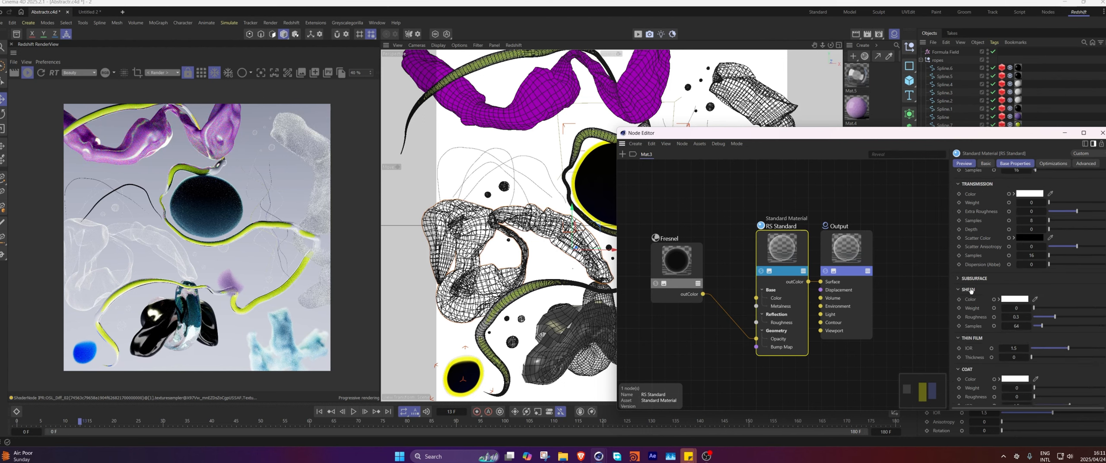
scroll(973, 286, "down", 4)
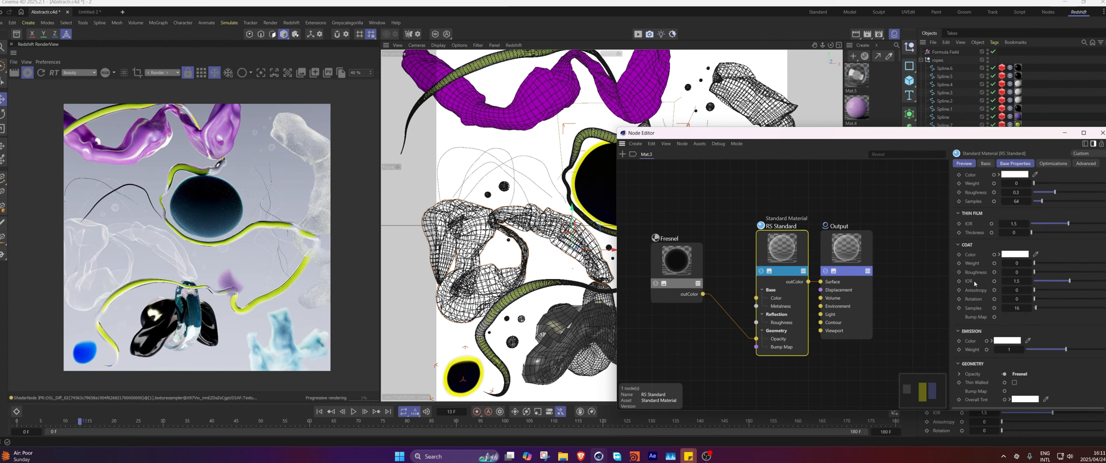
Finish reviewing Mat.3, then open the reference volume material 4 and examine its Pyro Volume scatter and absorption settings.
scroll(975, 284, "down", 1)
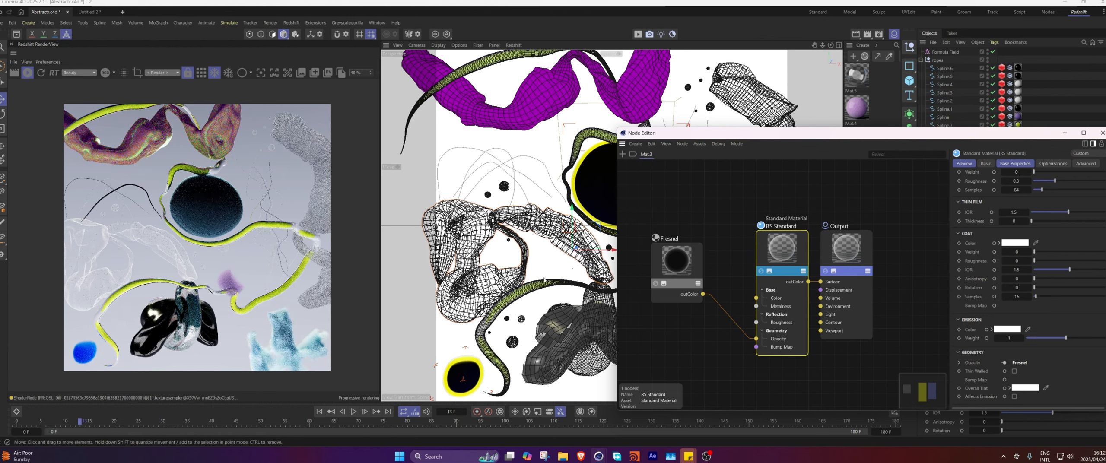
left_click(1099, 132)
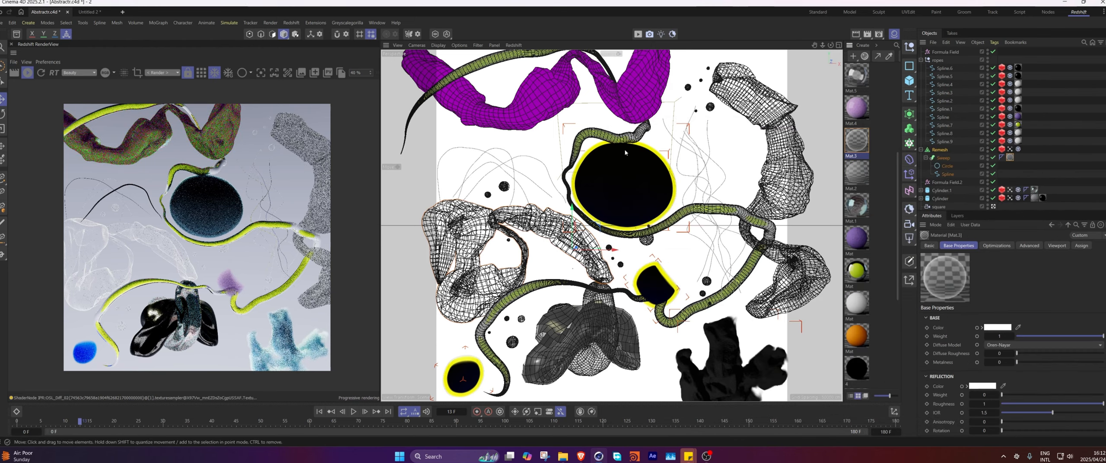
double_click(856, 368)
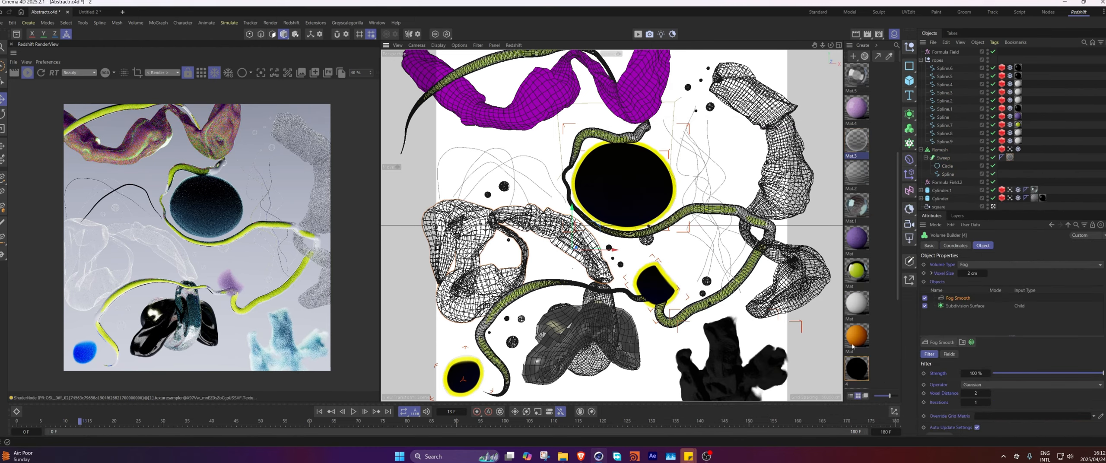
left_click(750, 292)
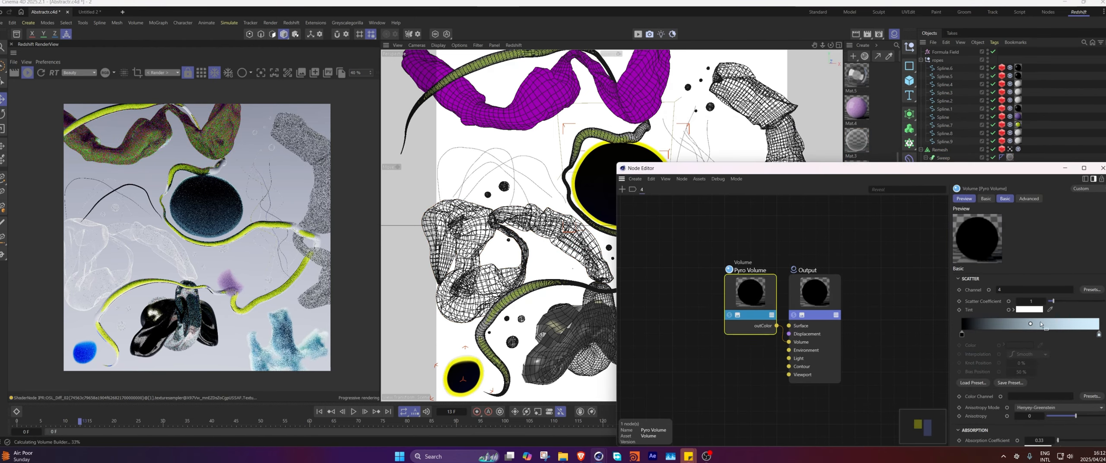
scroll(1049, 368, "down", 3)
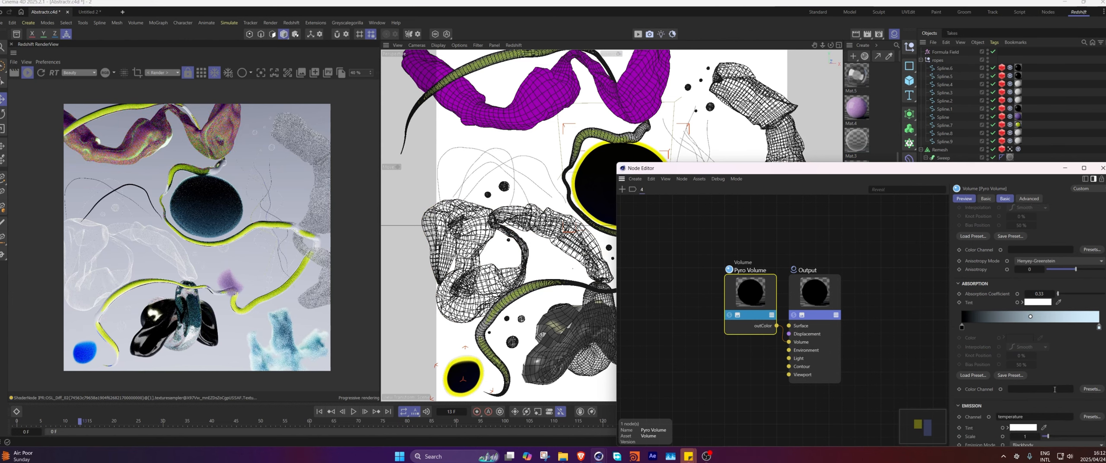
scroll(1046, 389, "up", 2)
left_click(1034, 390)
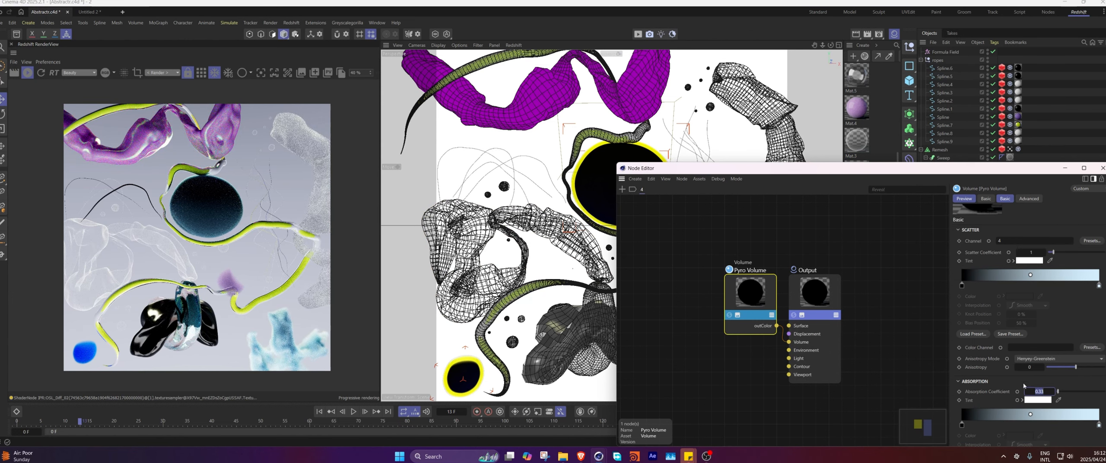
scroll(1007, 381, "up", 1)
Try a Shadow Density Scale of 0.224 on the Pyro Volume, undo it, set the scale to 0.817 and close the Node Editor.
left_click(1029, 198)
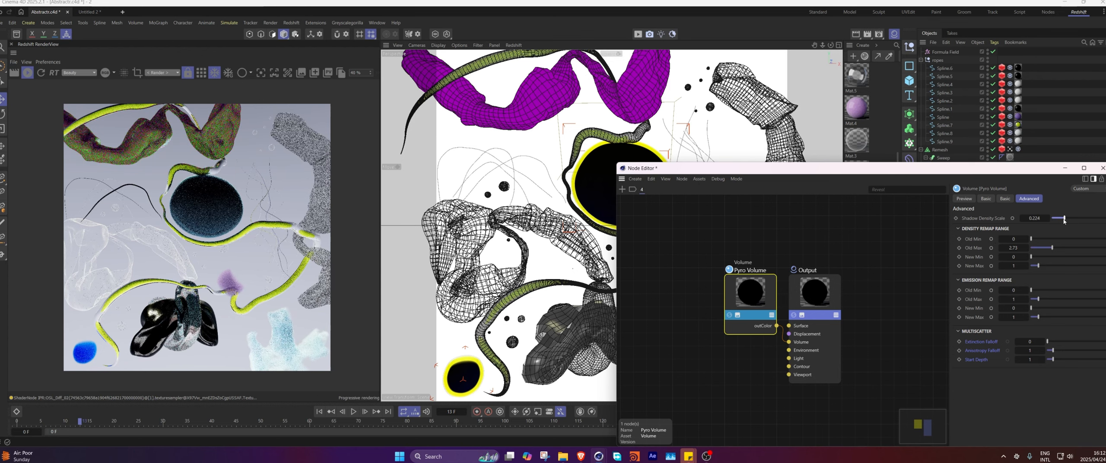
key("ctrl+z")
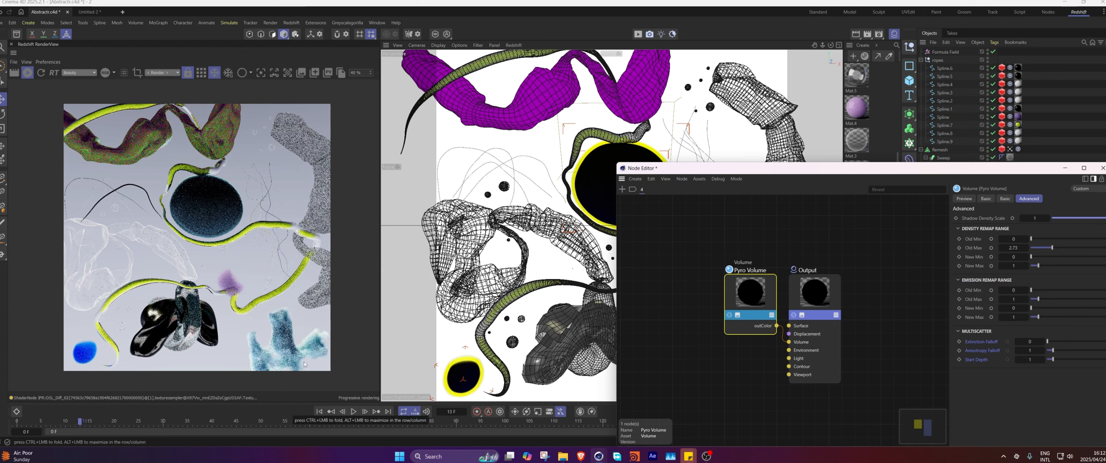
left_click_drag(1105, 218, 1099, 218)
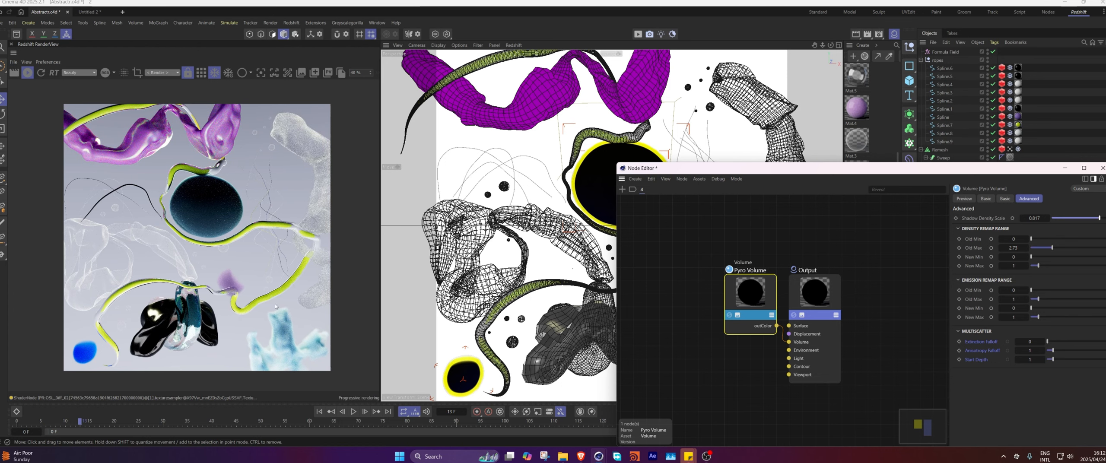
left_click(1102, 167)
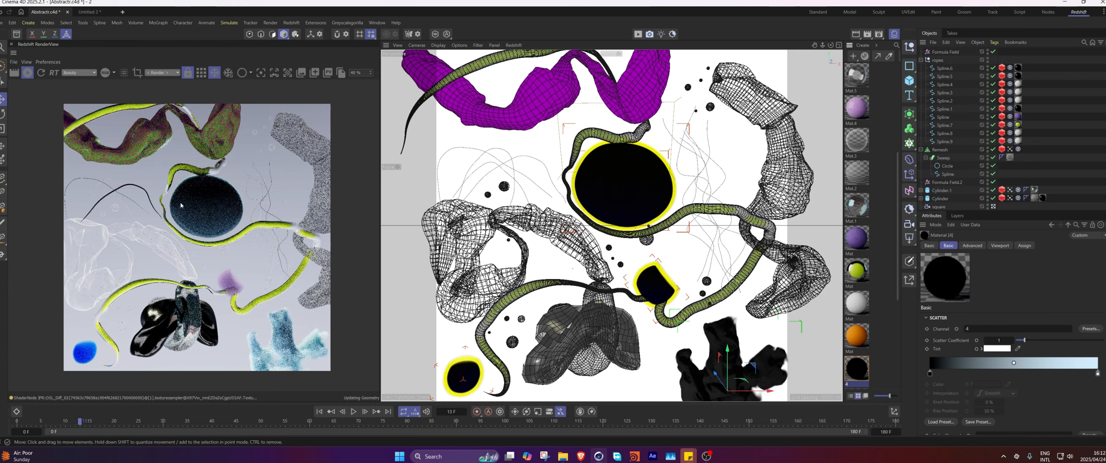
Bring up the reference scene's takes and make take 1 the active one to render its color variation.
left_click(955, 33)
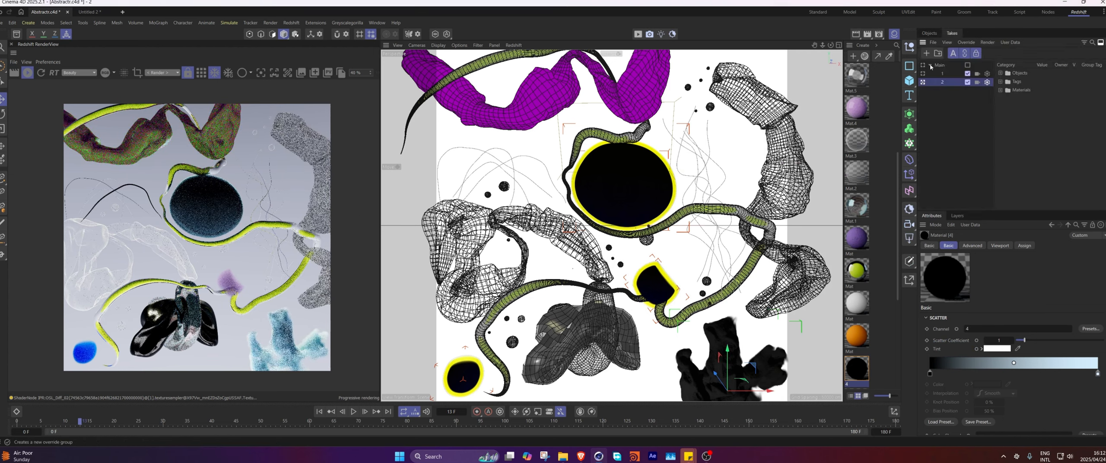
left_click(929, 33)
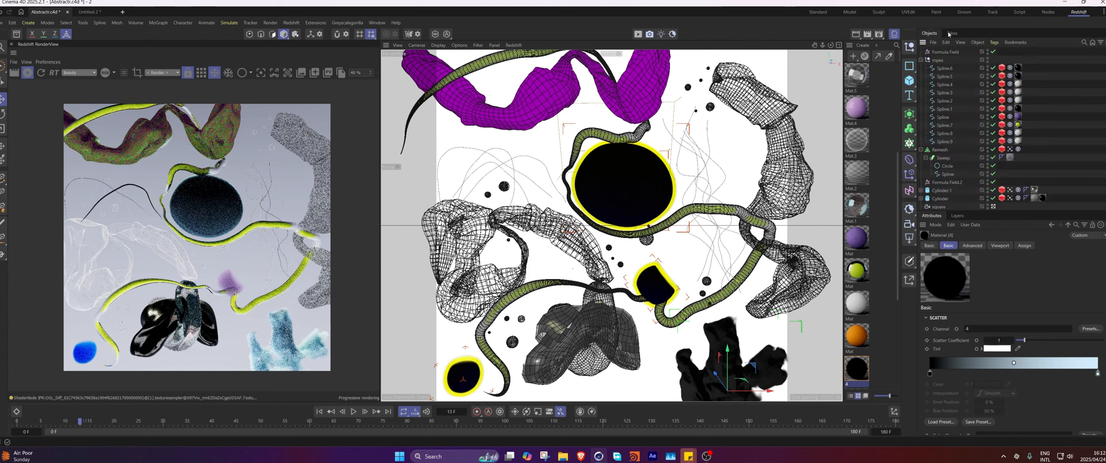
left_click(952, 33)
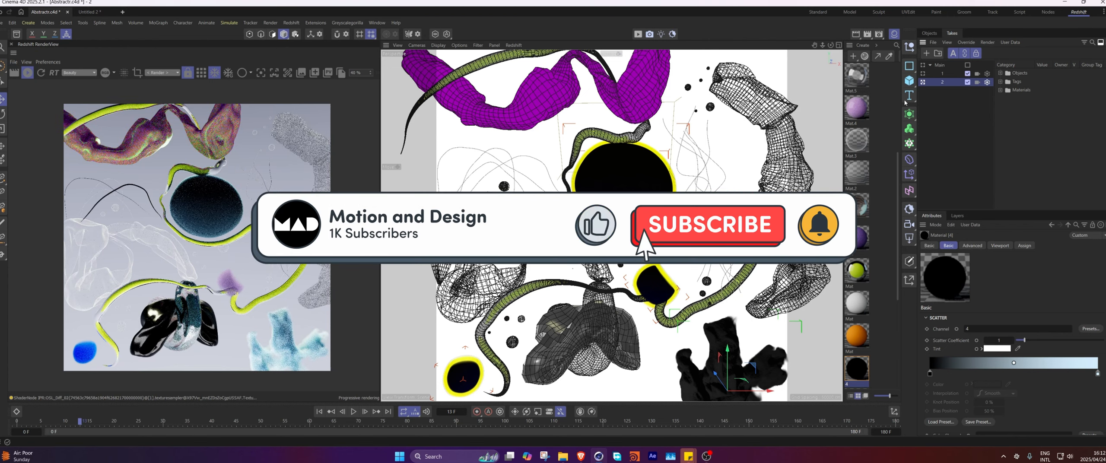
left_click(923, 73)
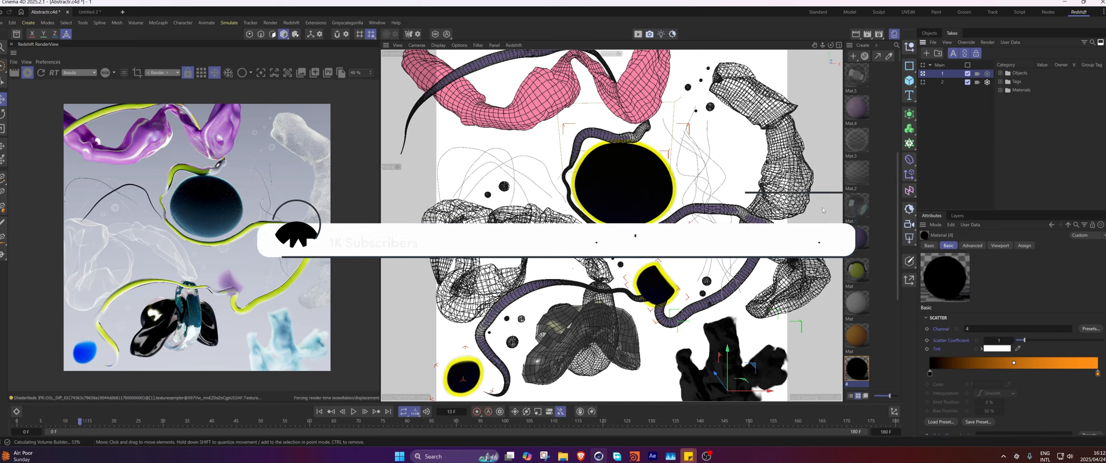